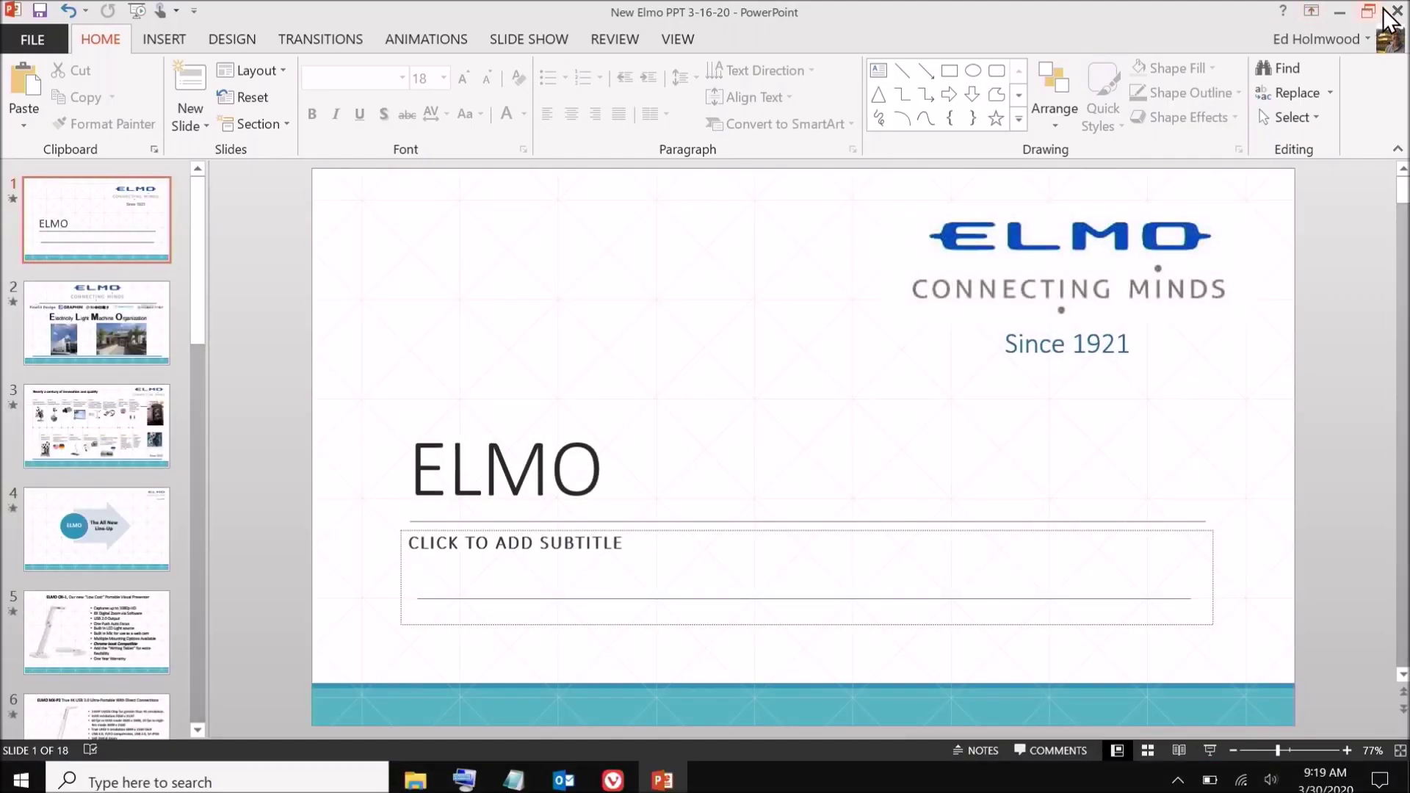
Close the New Elmo PPT 3-16-20 presentation without saving and close the Power Points folder window.
left_click(1398, 10)
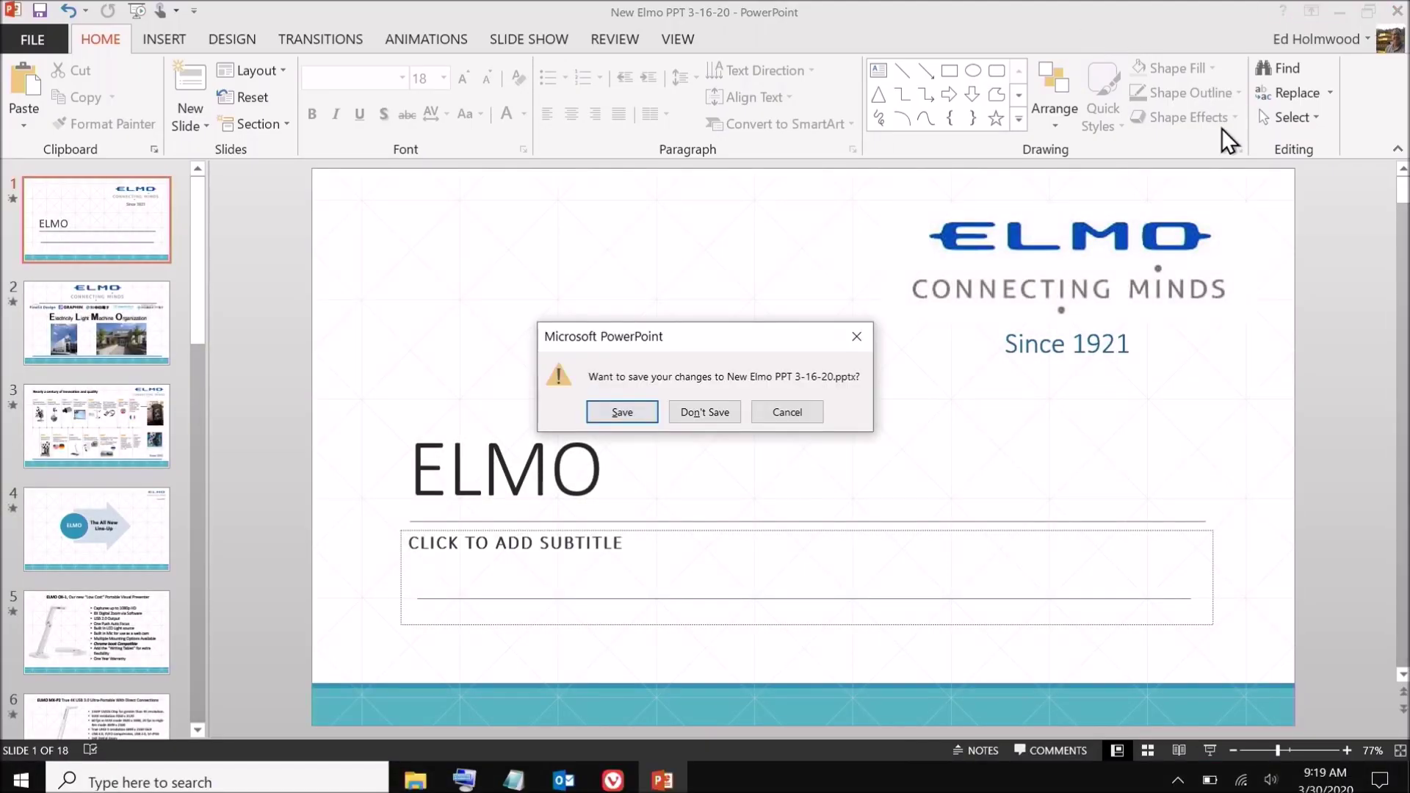
left_click(690, 418)
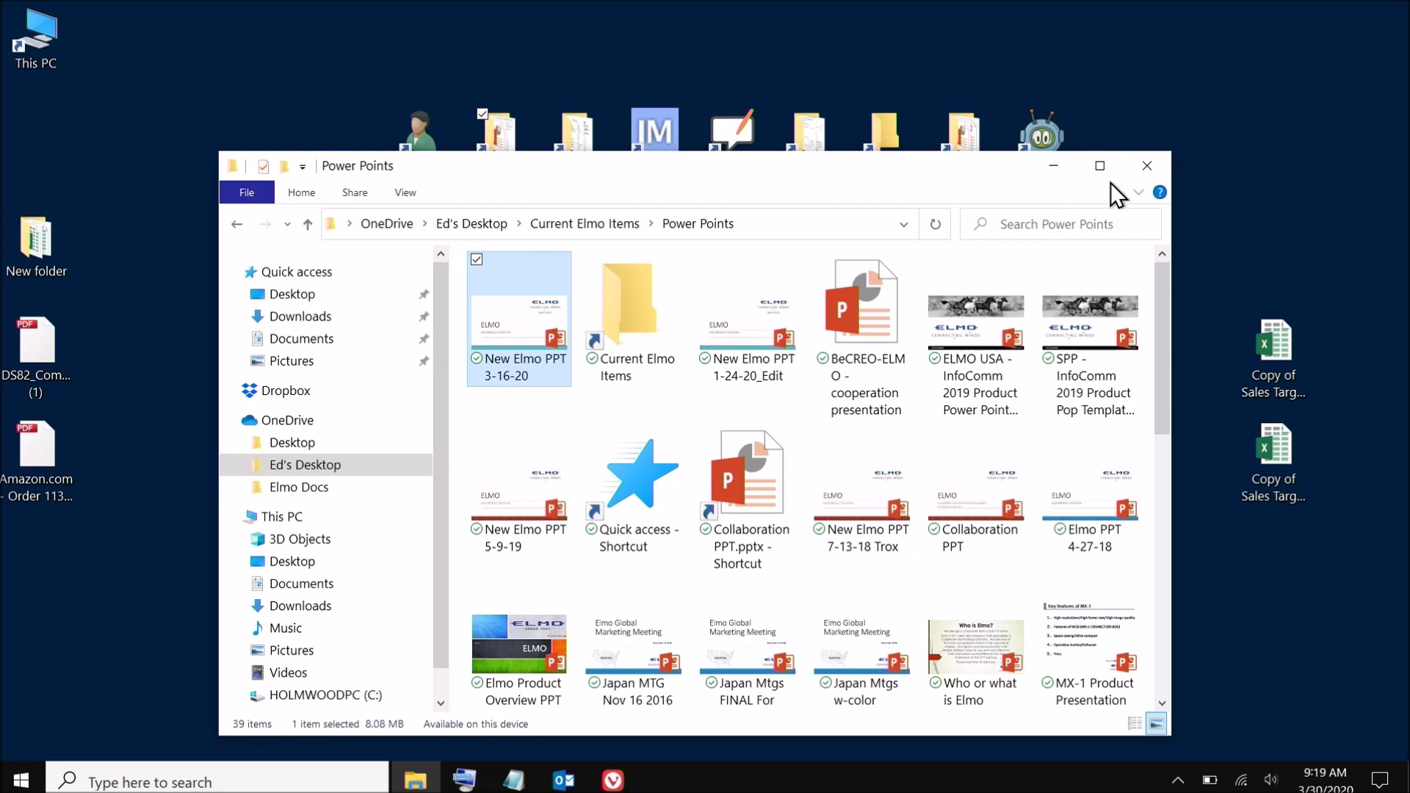
left_click(1149, 165)
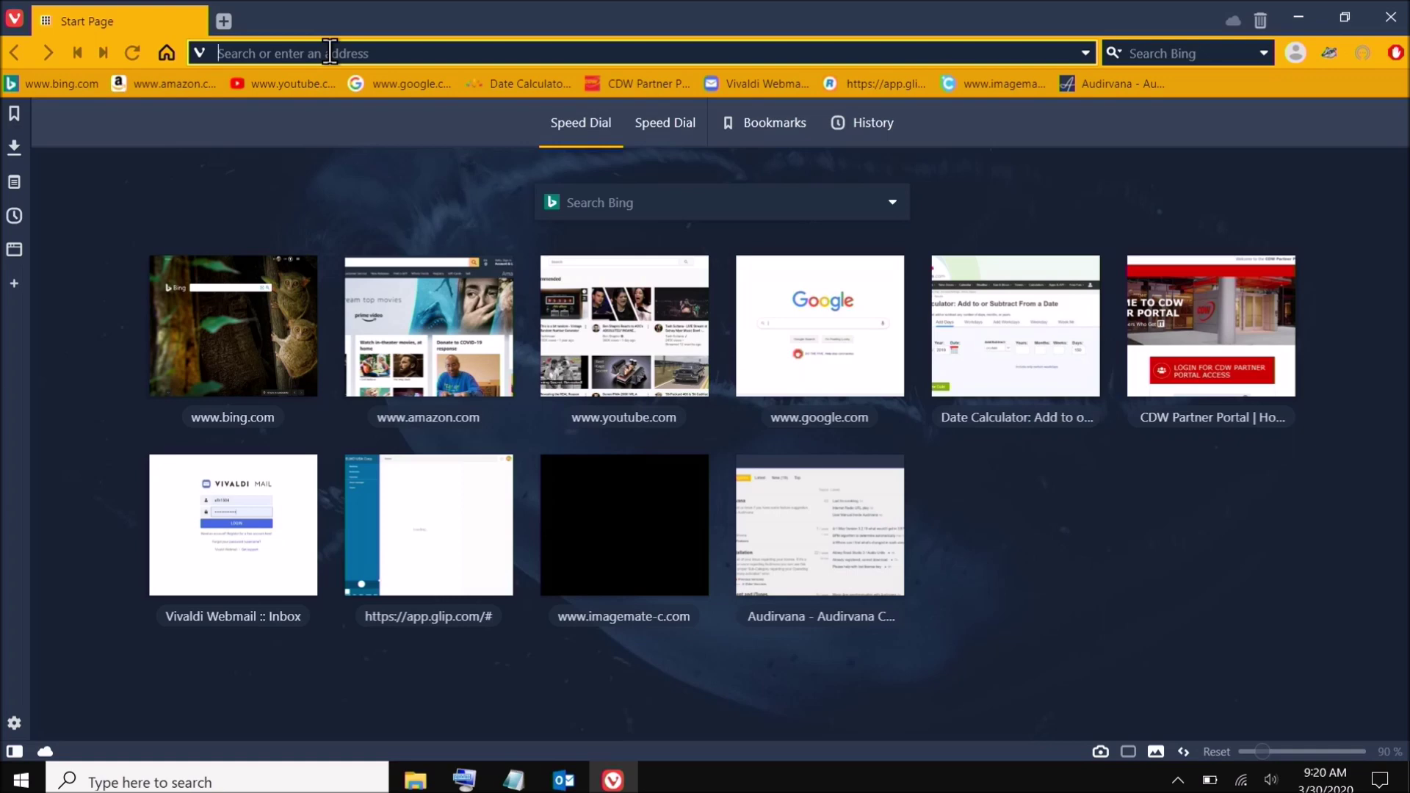
type("WWW.I")
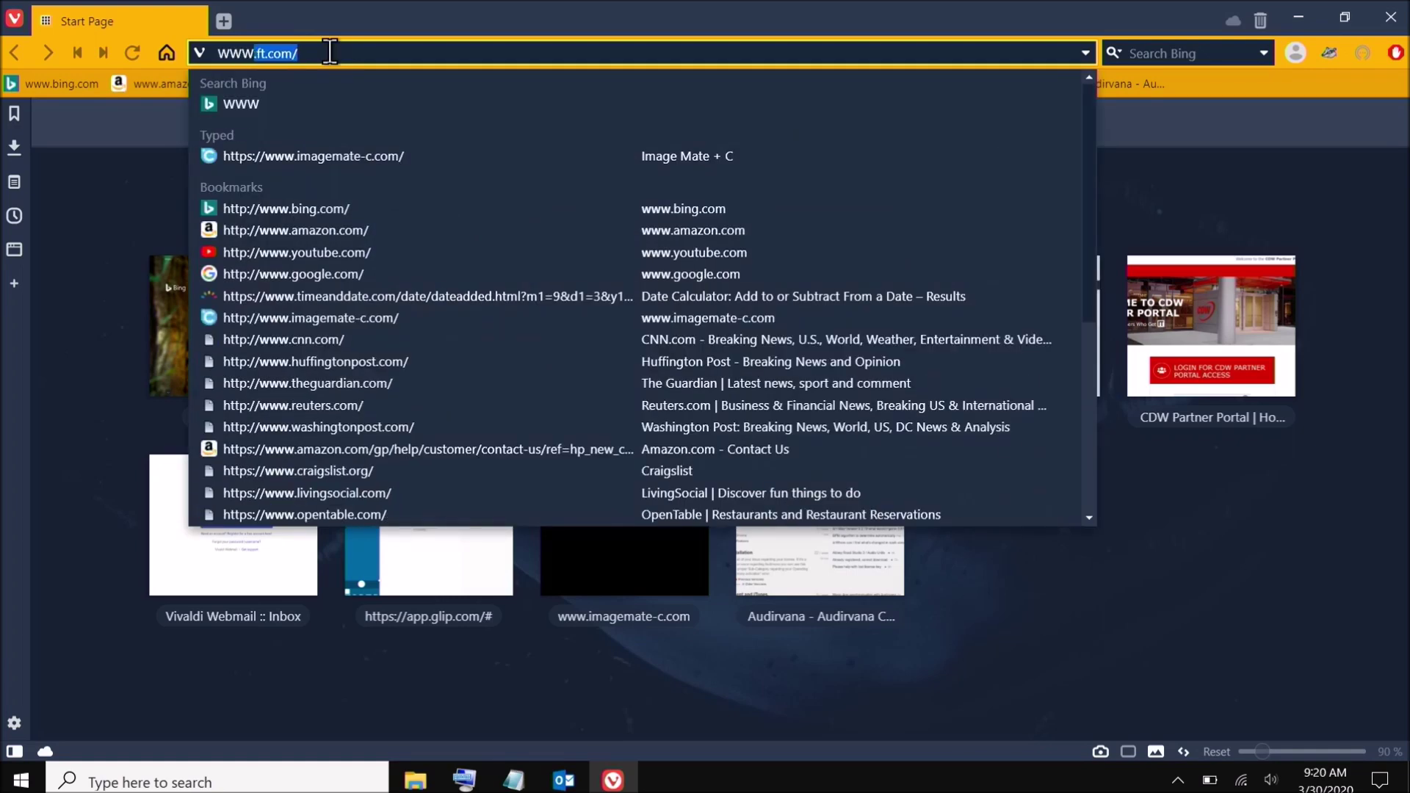
type("MAGEMA")
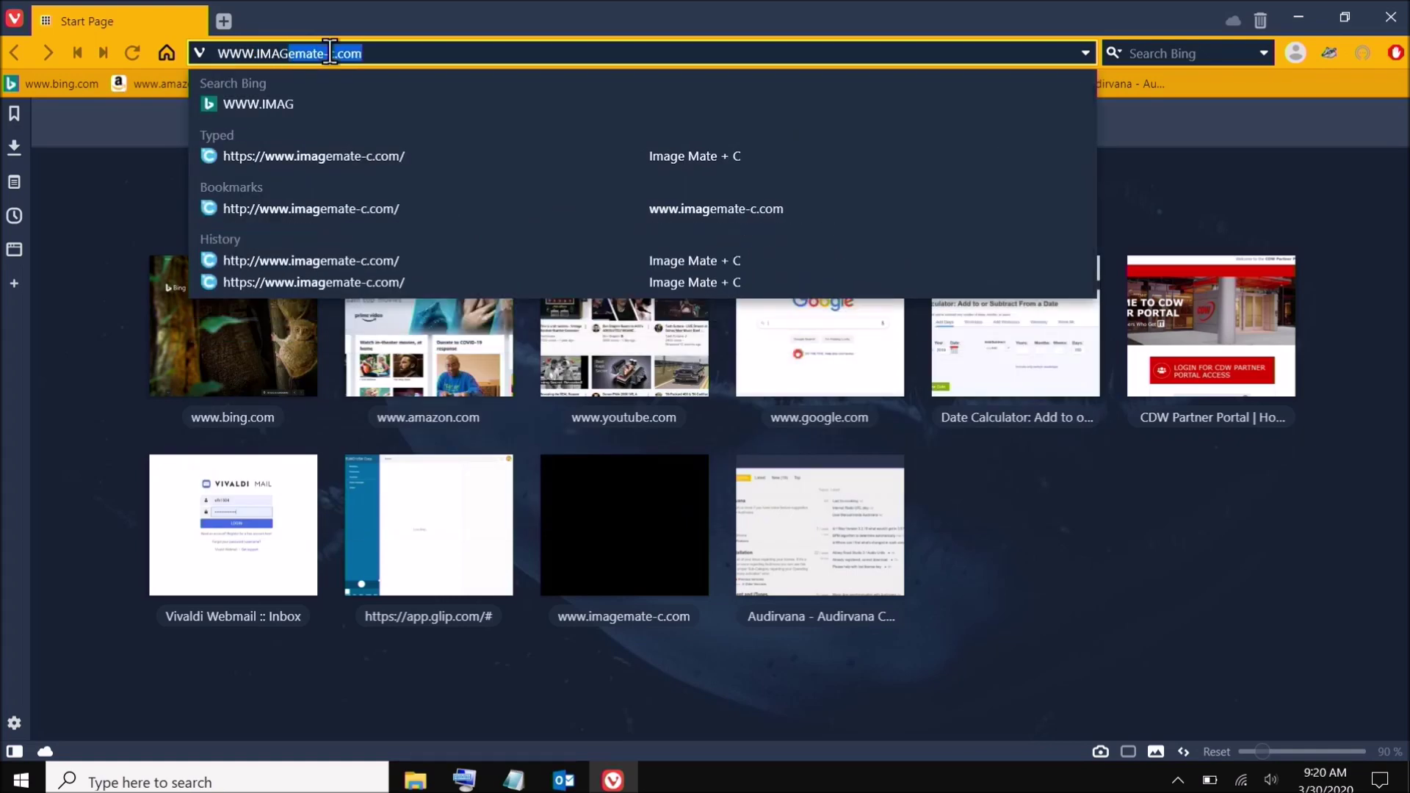
type("TE")
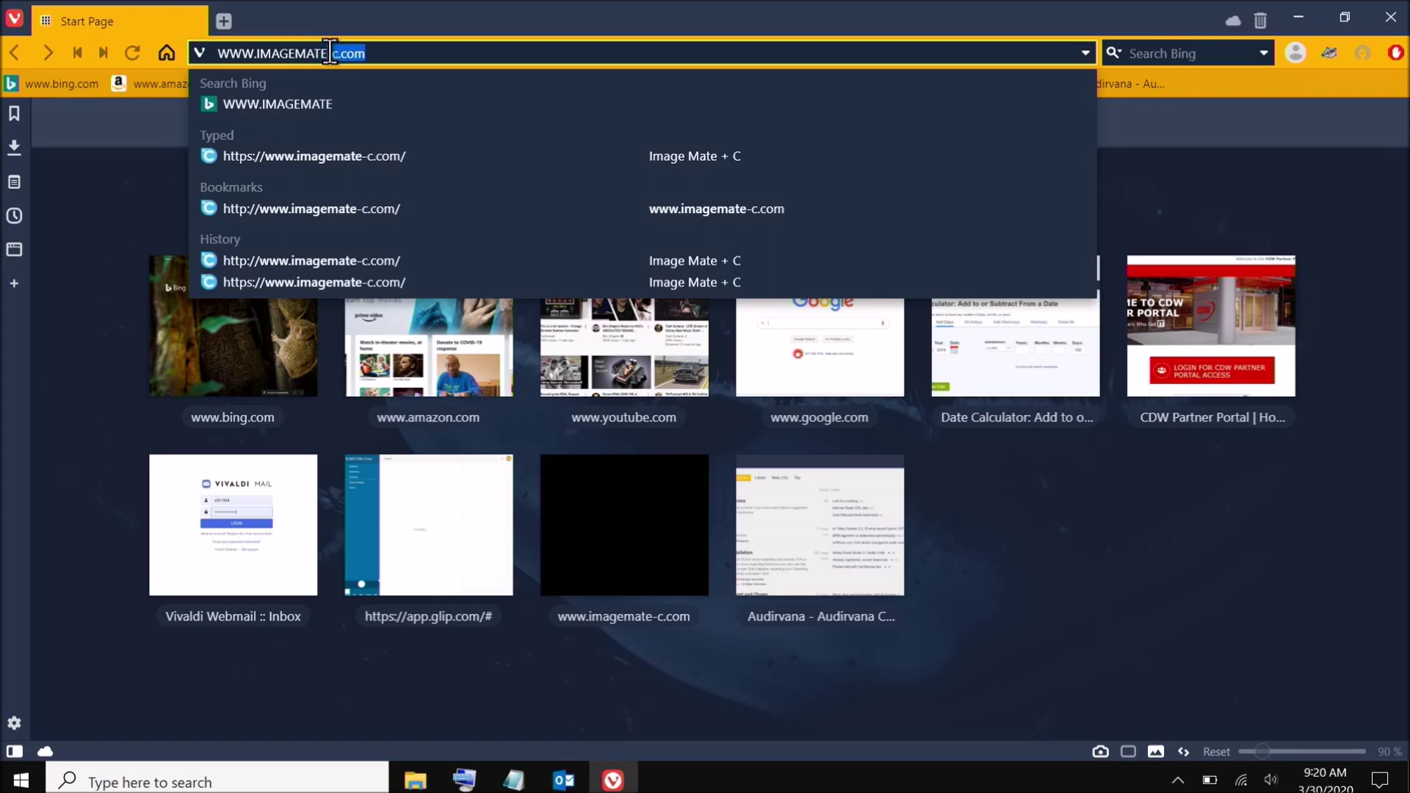
type("-C.COM")
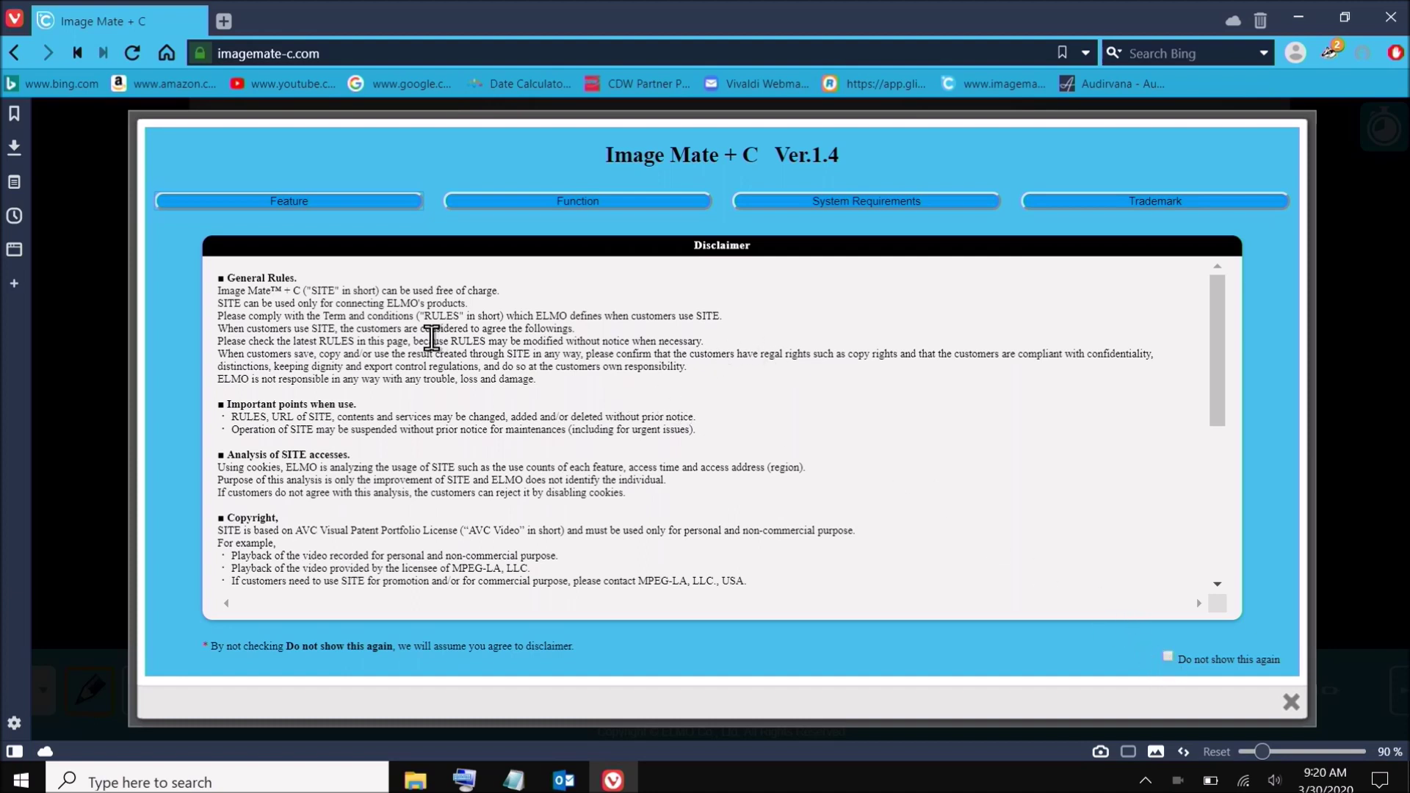
Review the Image Mate + C disclaimer and the function descriptions of the drawing, still capture, zoom, speaker and menu icons.
left_click_drag(1211, 350, 1217, 288)
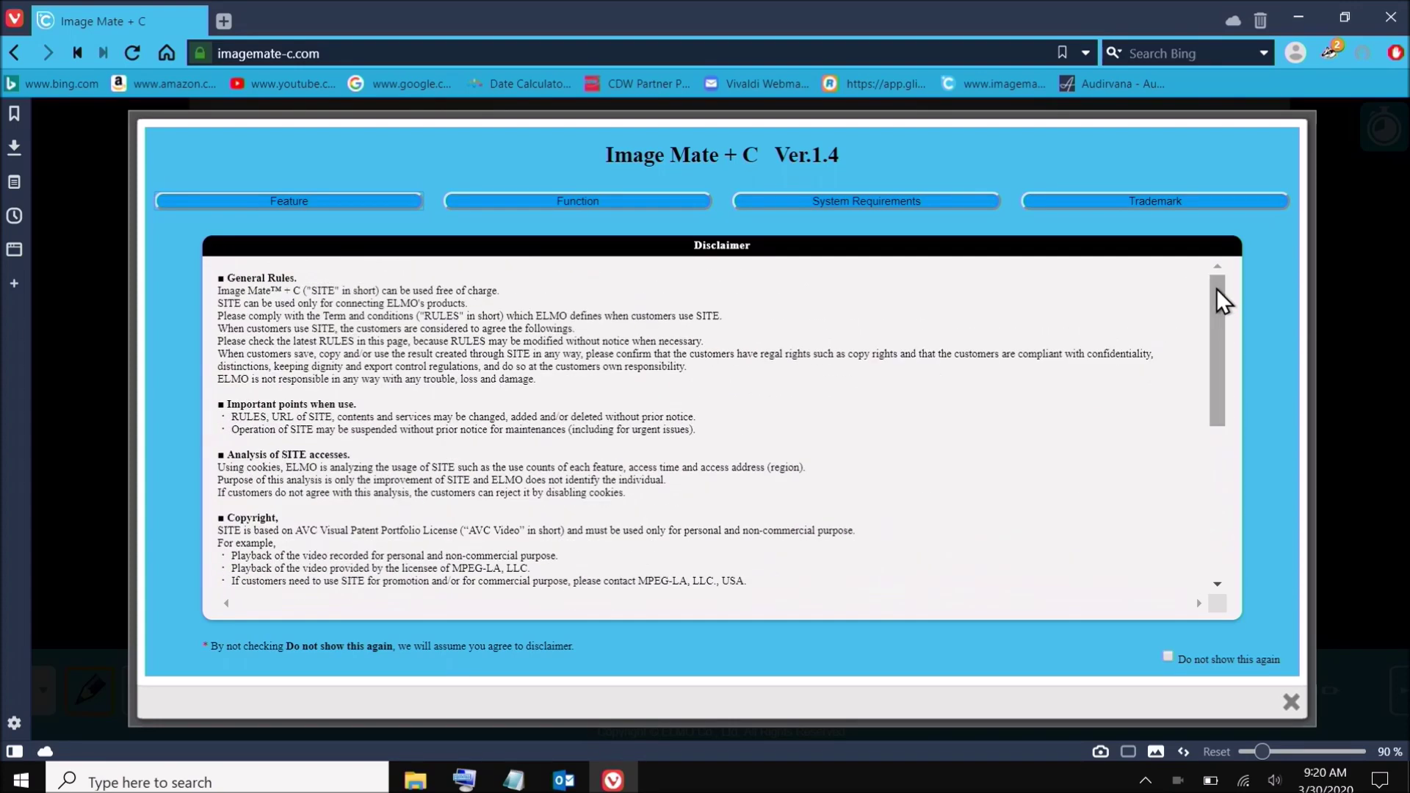
left_click(598, 202)
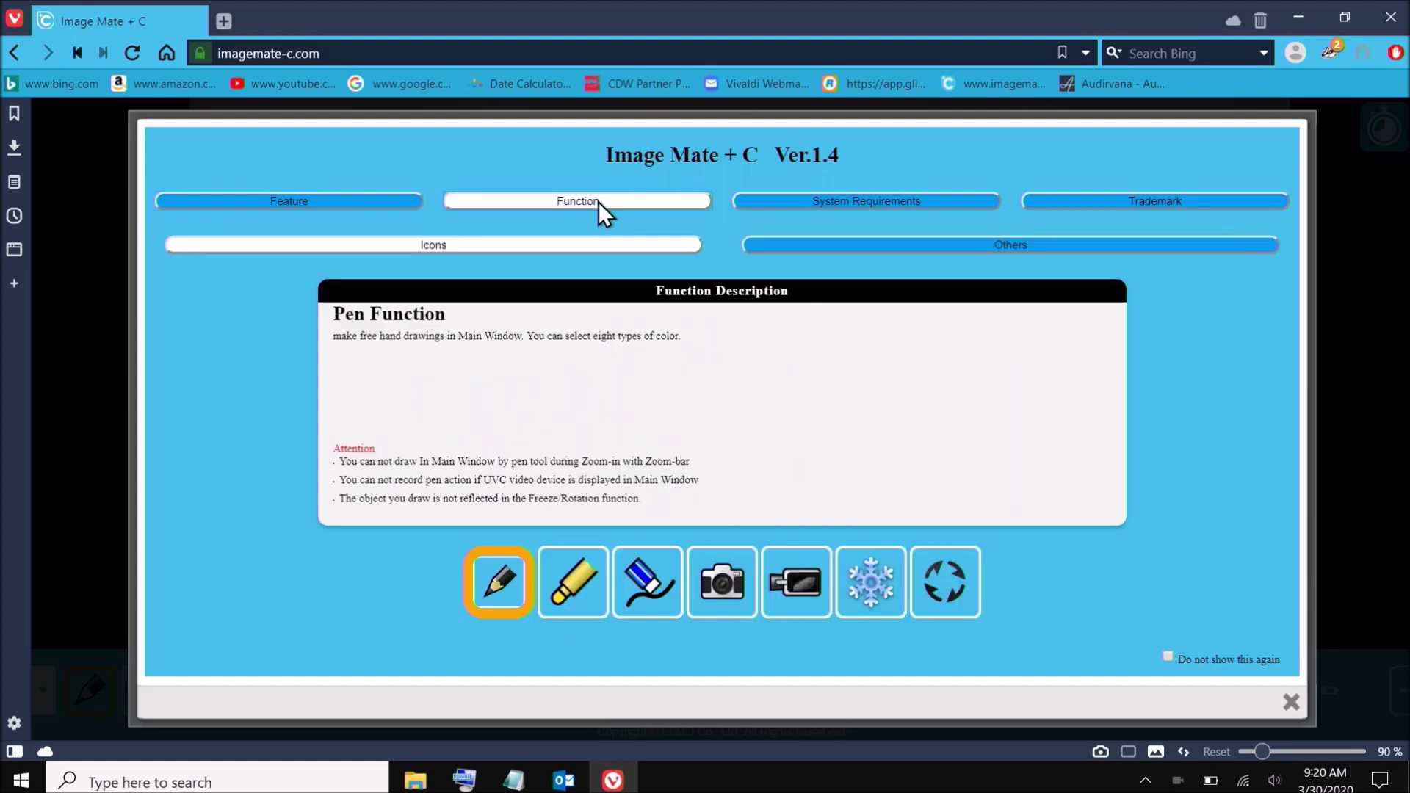
left_click(571, 579)
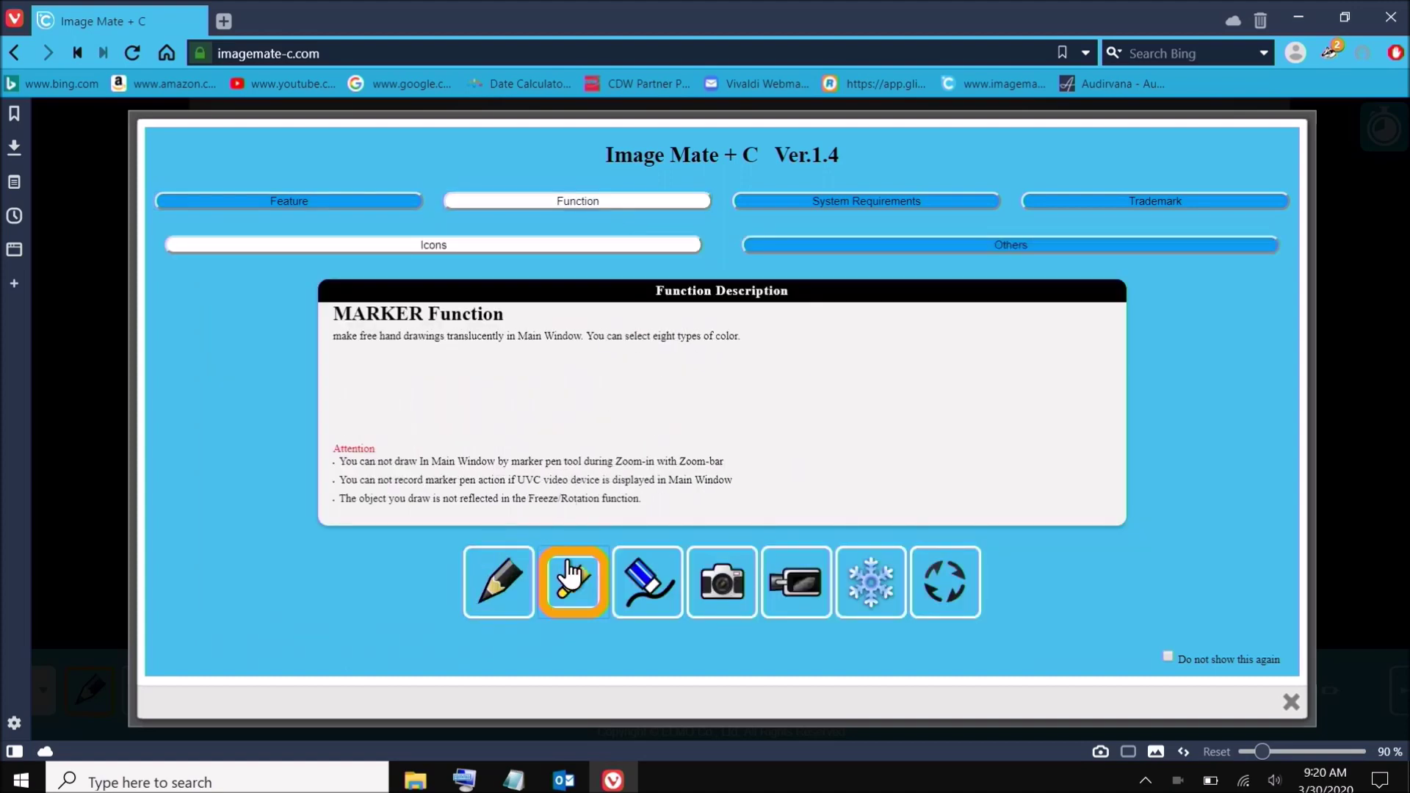
left_click(650, 593)
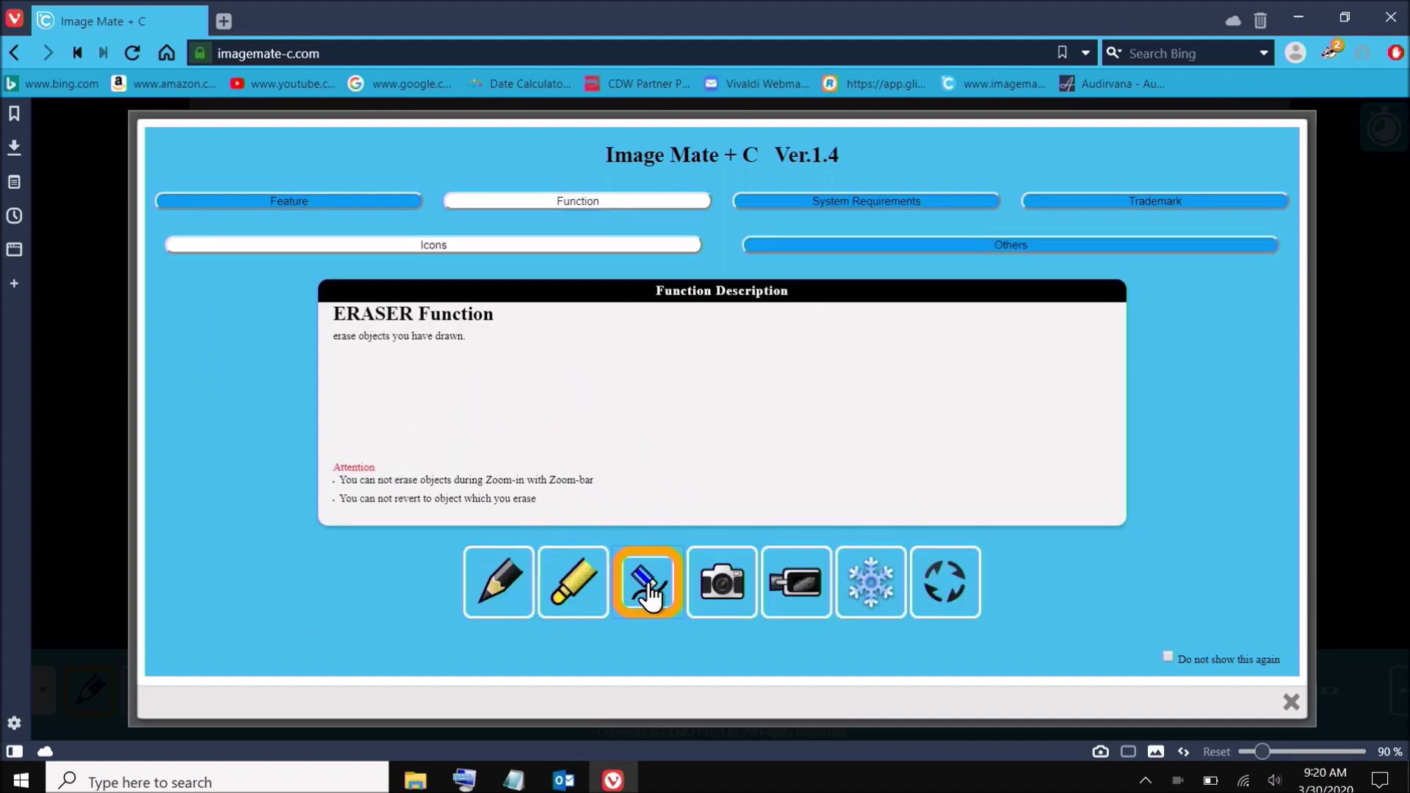
left_click(720, 588)
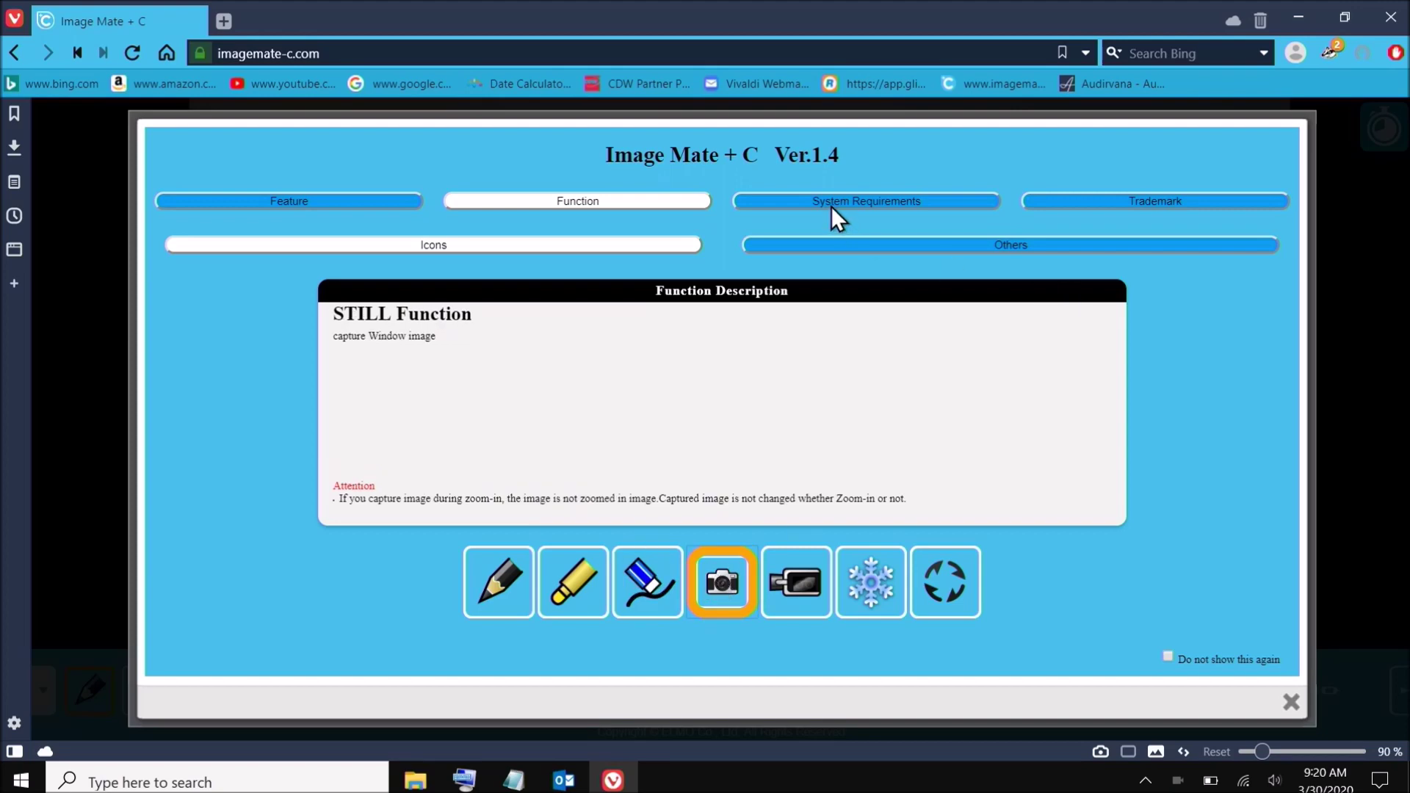
left_click(906, 246)
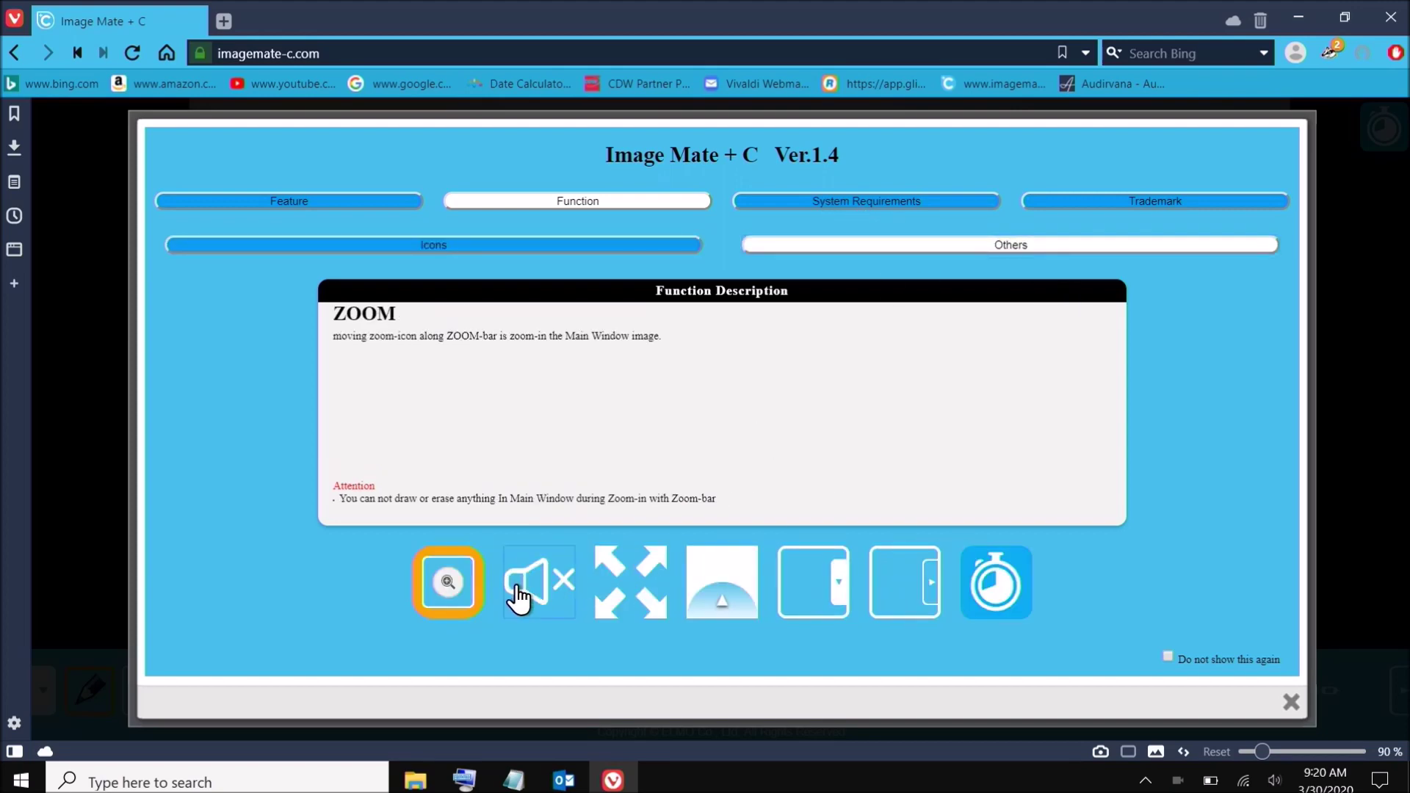
left_click(519, 597)
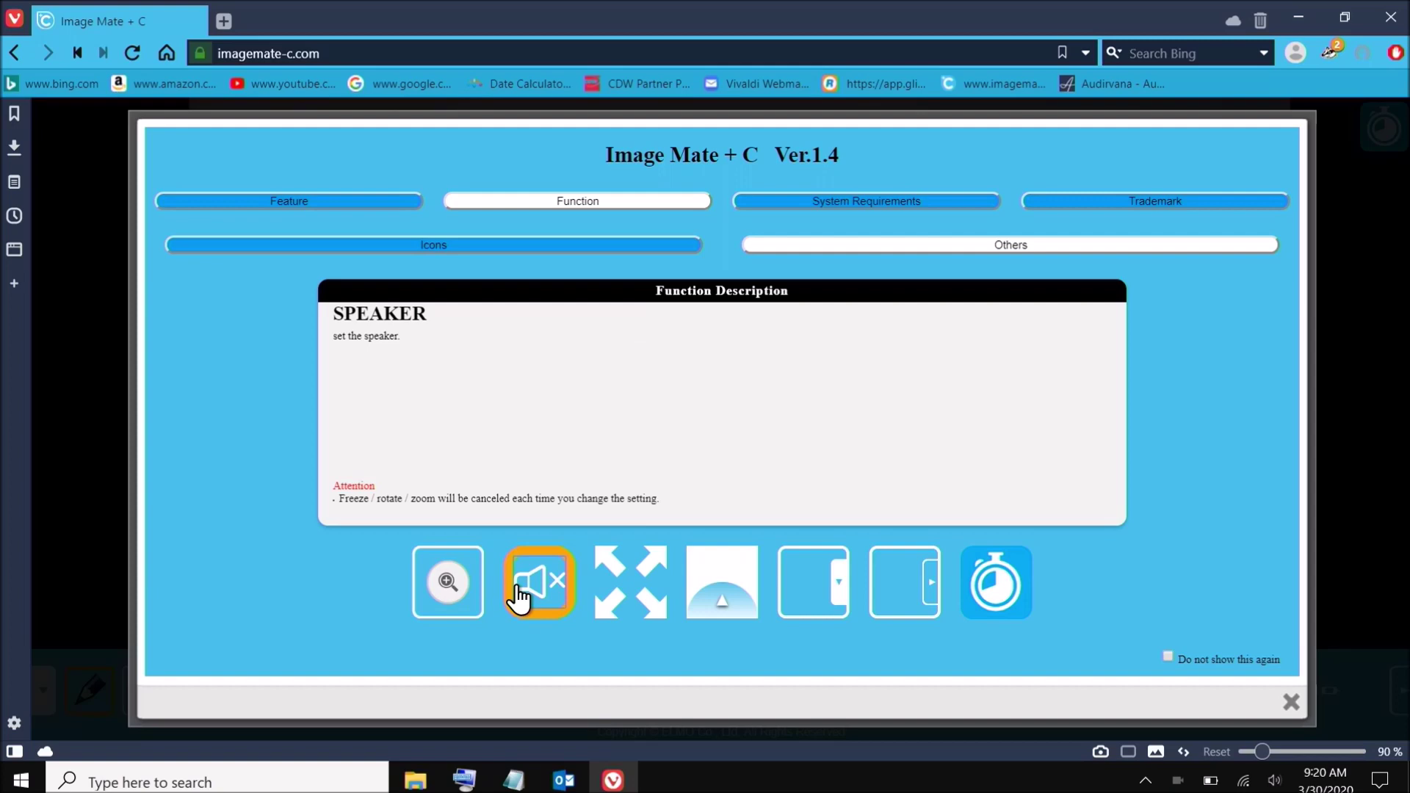
left_click(621, 593)
left_click(711, 590)
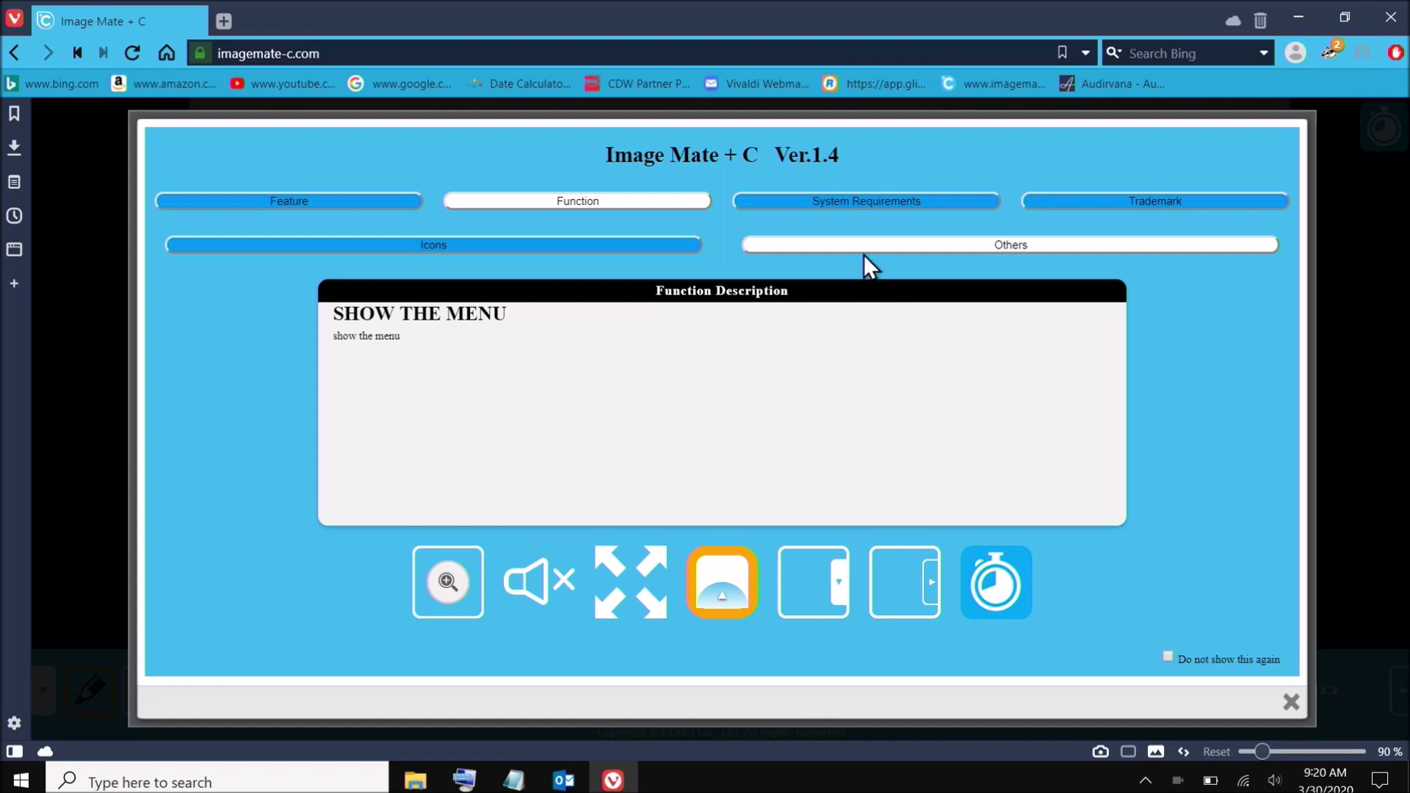
View the system requirements for supported operating systems and browsers, and close the information window.
left_click(880, 201)
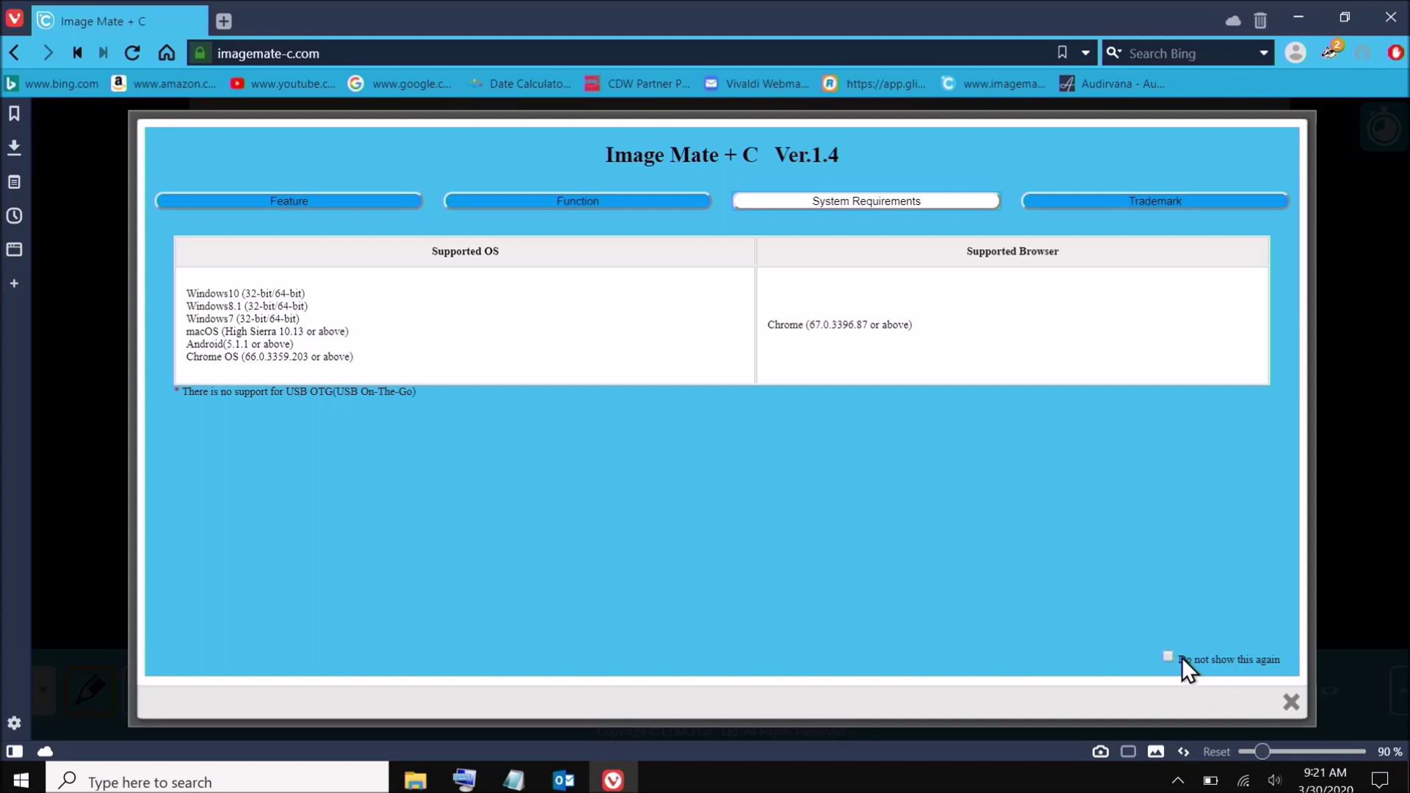
left_click(1291, 702)
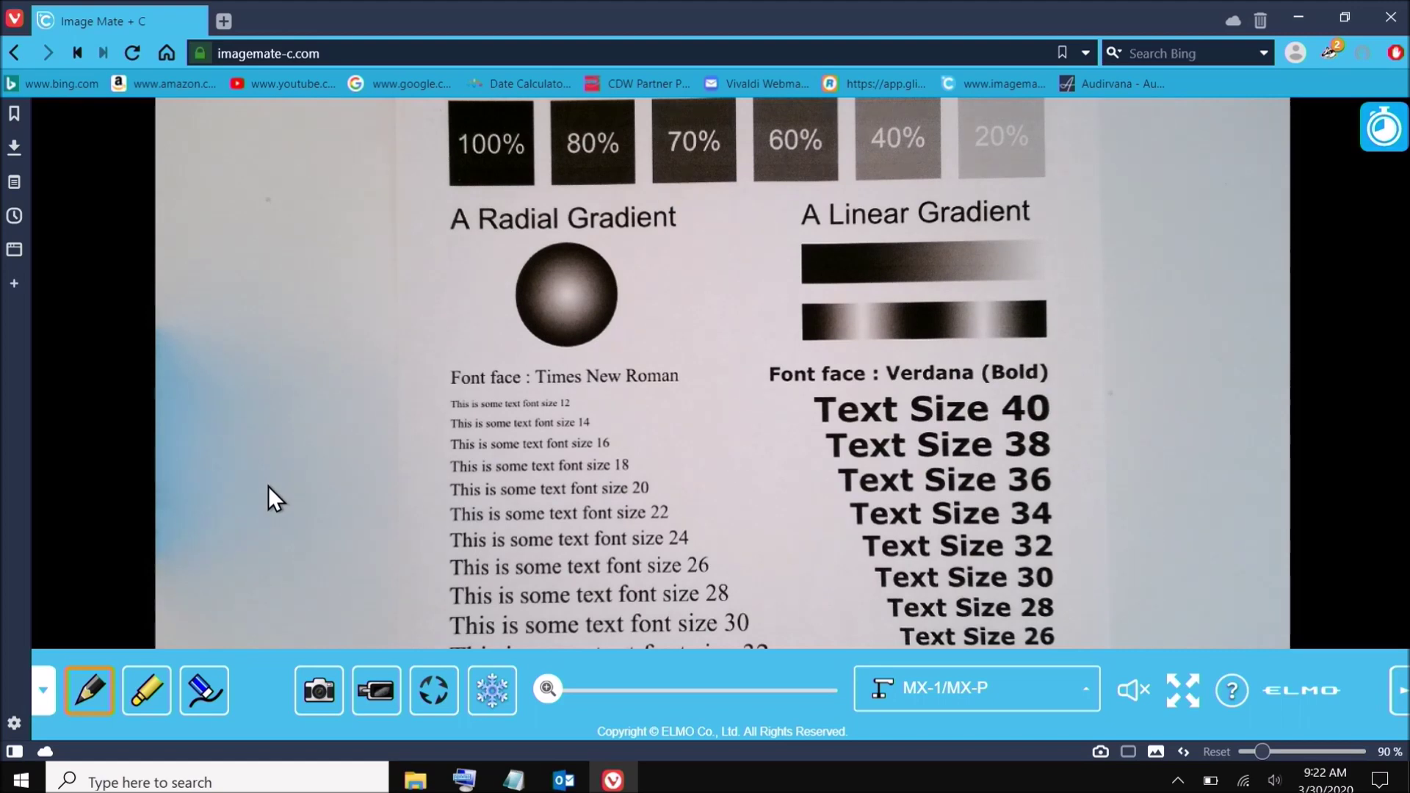
Handwrite "Hello" across the camera image with the thick red pen, underlining and circling the word.
left_click(86, 693)
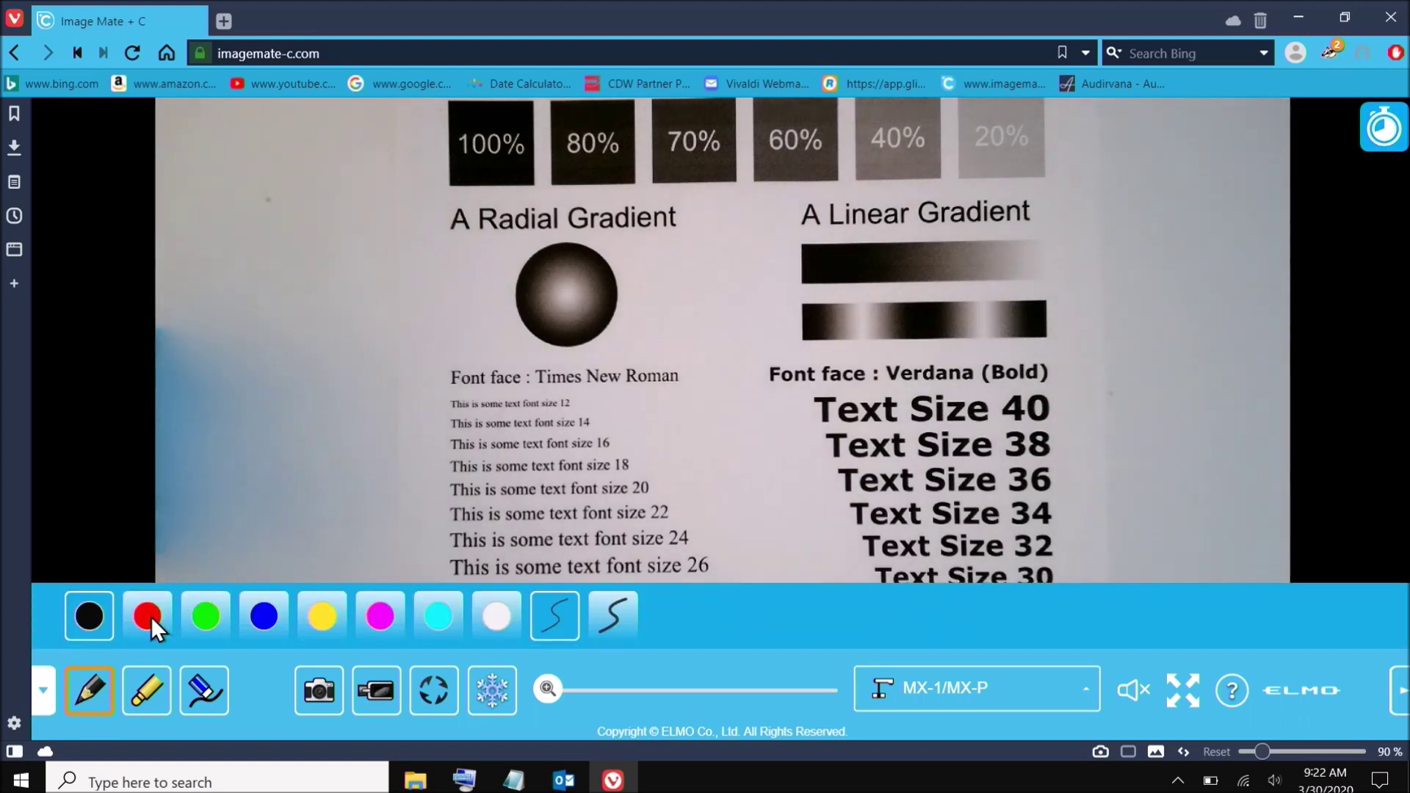
left_click(150, 615)
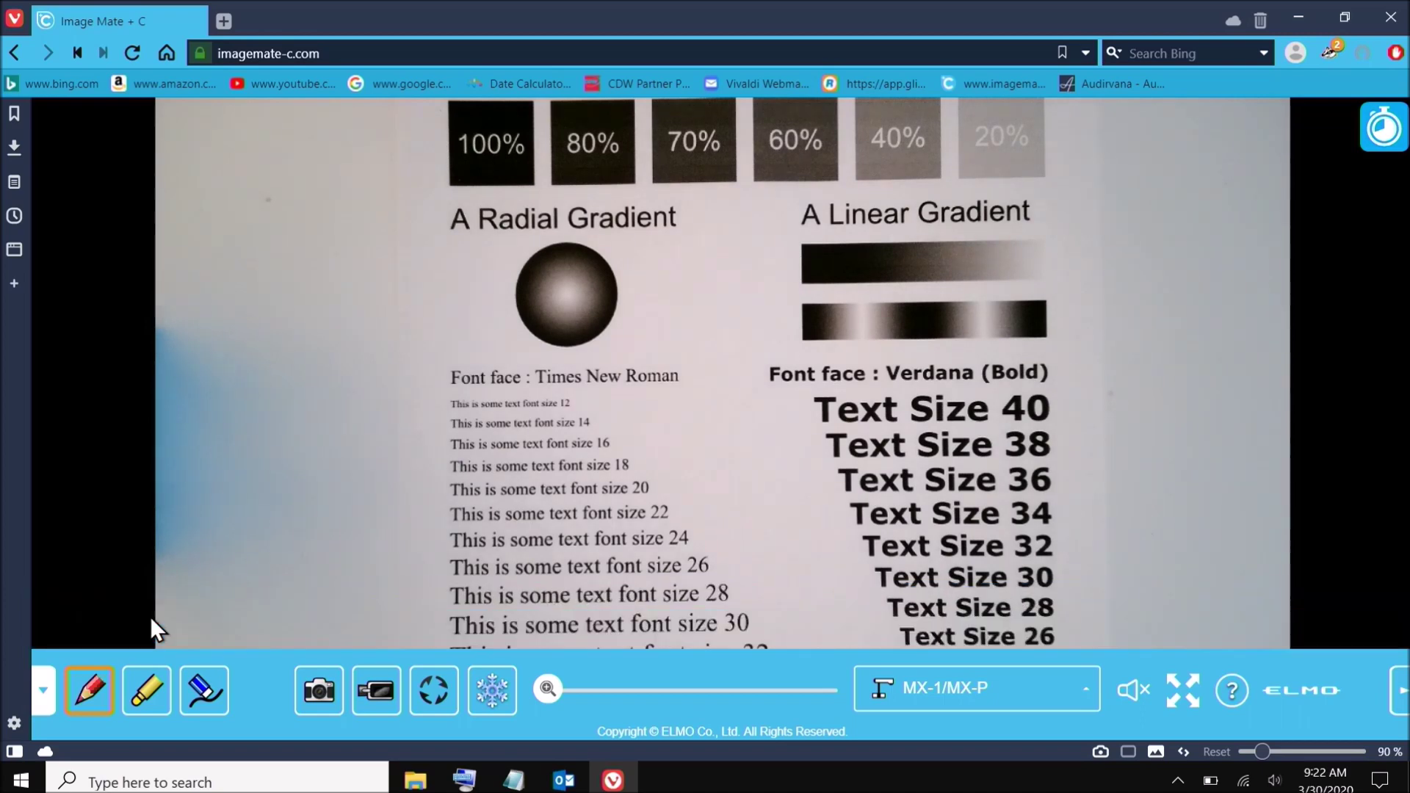
left_click(91, 686)
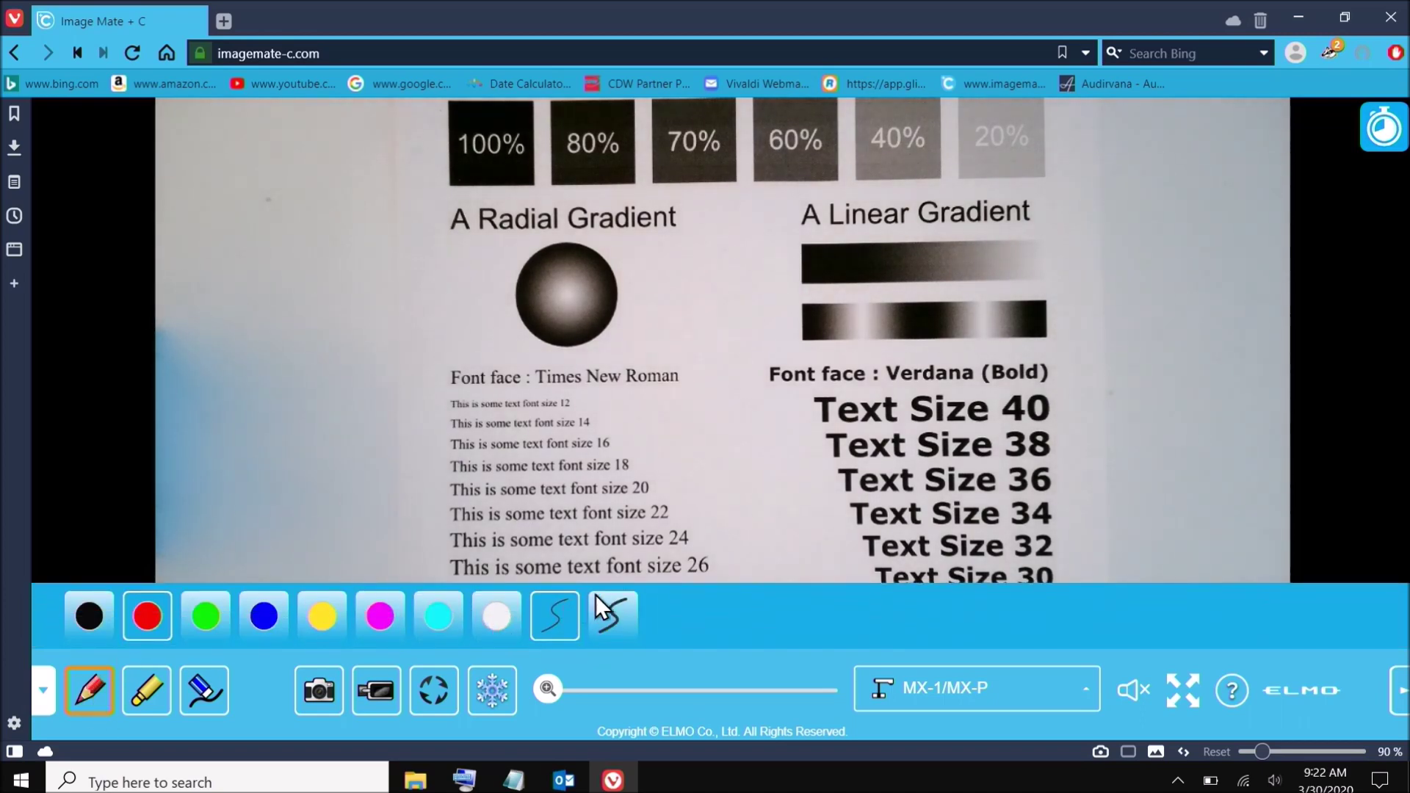
left_click(624, 610)
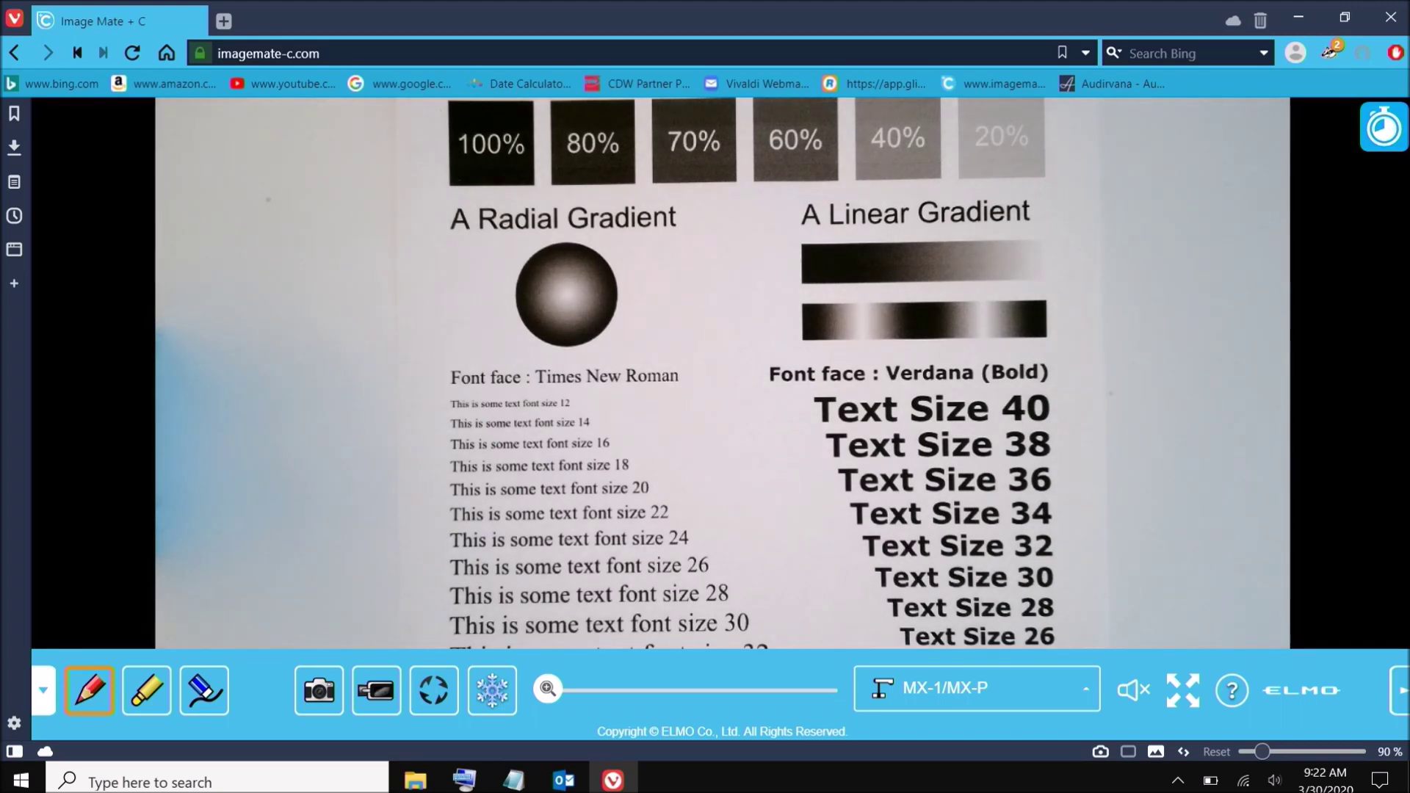
mouse_move(415, 235)
left_mouse_down()
mouse_move(536, 415)
mouse_move(631, 400)
mouse_move(955, 294)
mouse_move(897, 452)
mouse_move(345, 249)
mouse_move(1146, 279)
mouse_move(558, 529)
mouse_move(639, 445)
mouse_move(1113, 412)
mouse_move(1095, 495)
left_mouse_up()
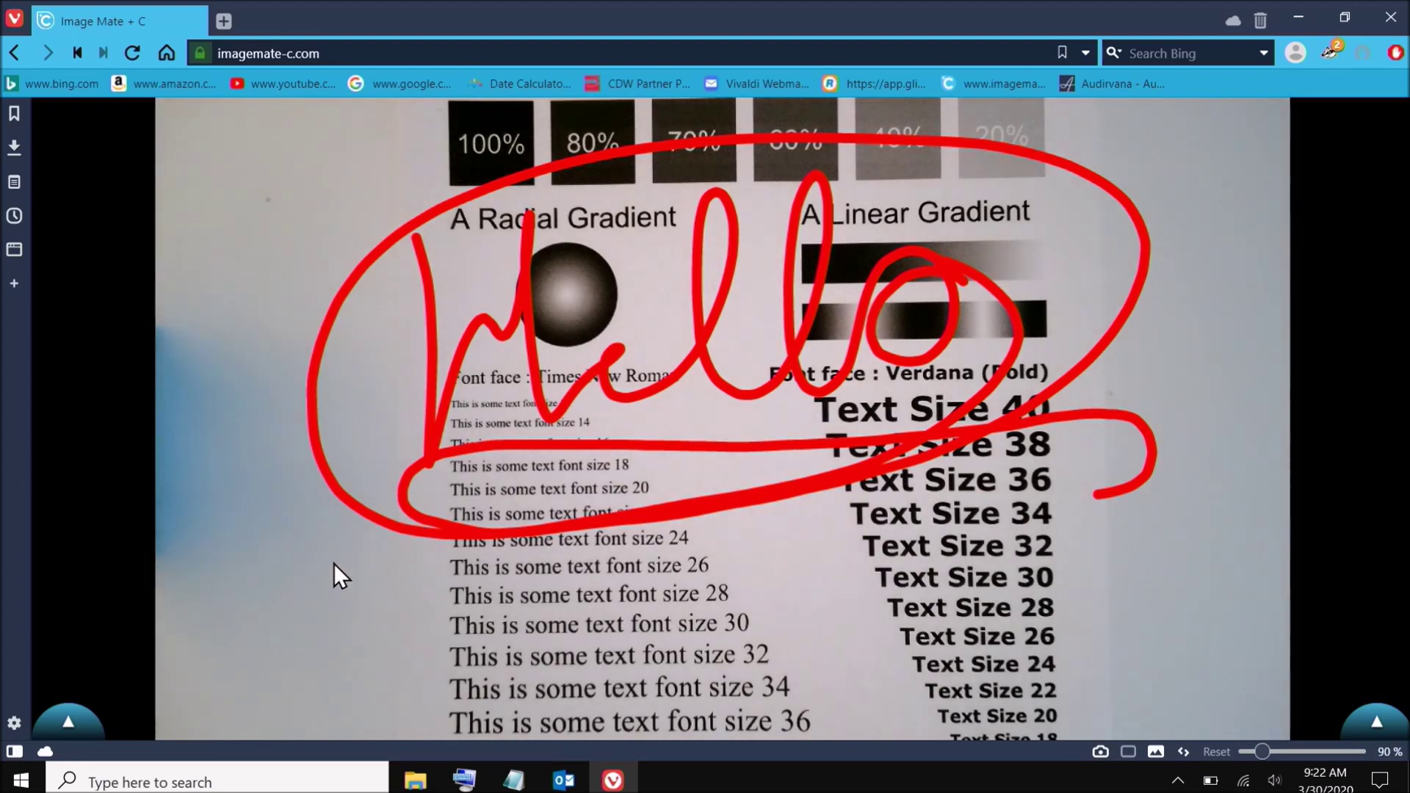
Highlight the Times New Roman lines sized 26, 28 and 30 and the Verdana lines sized 32 and 30 with the yellow marker.
left_click(66, 720)
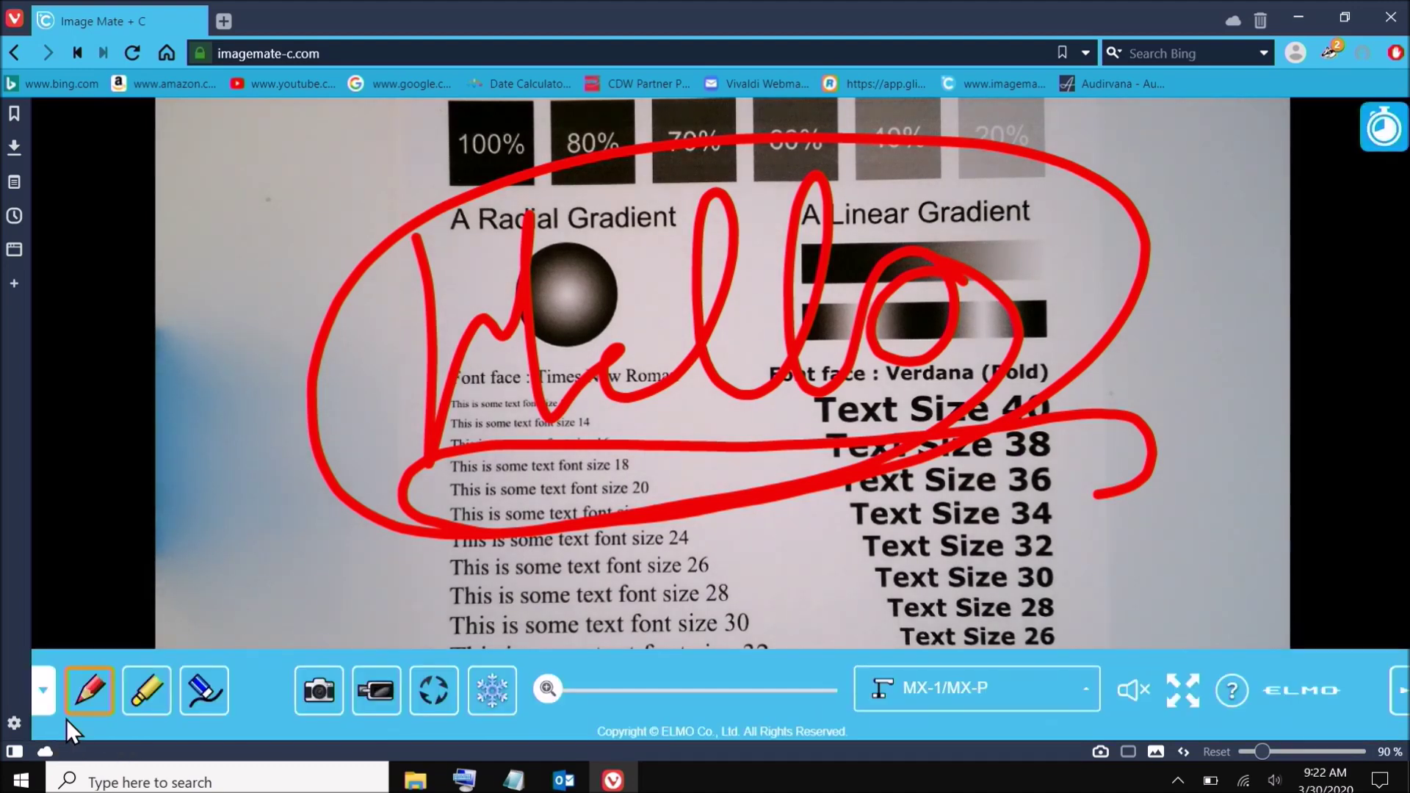
left_click(144, 691)
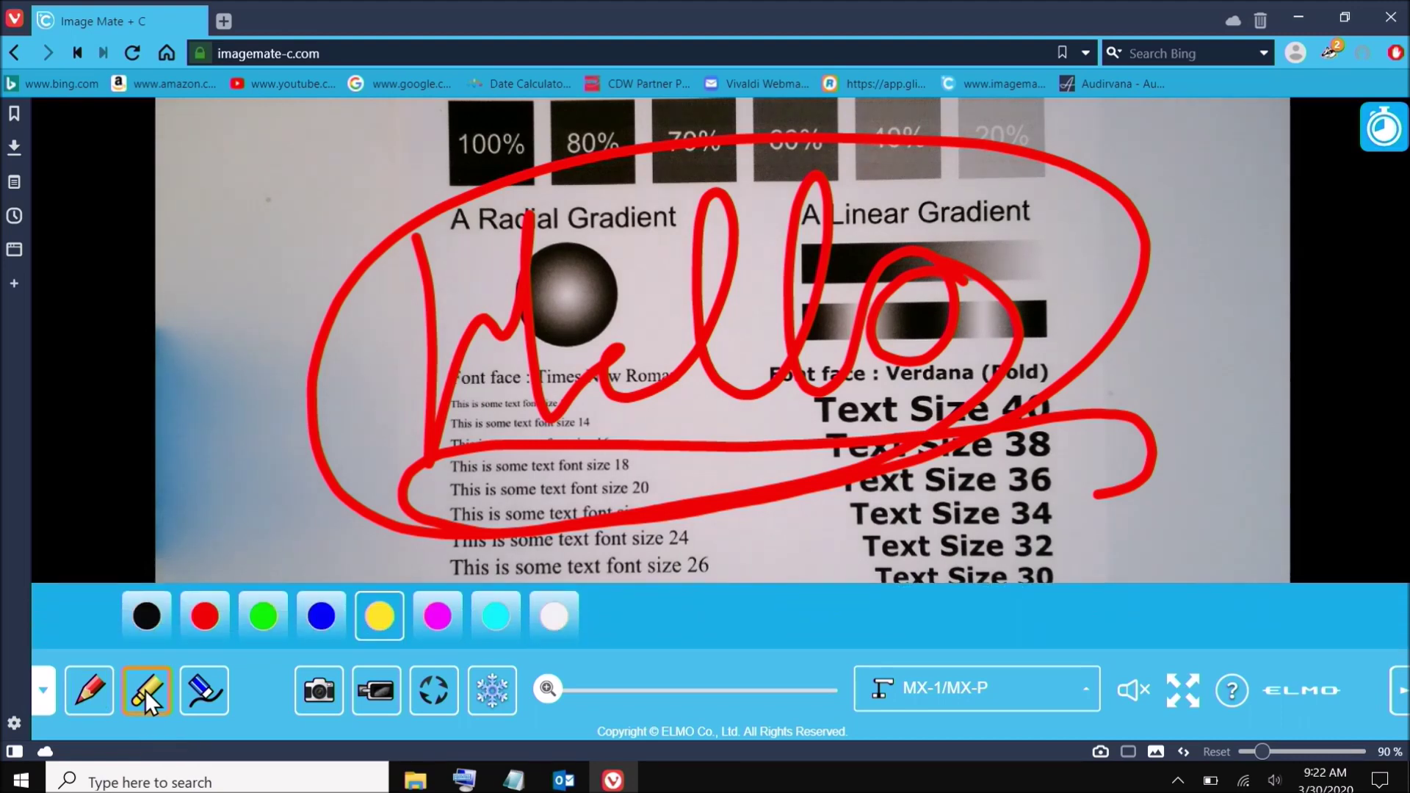
left_click(144, 690)
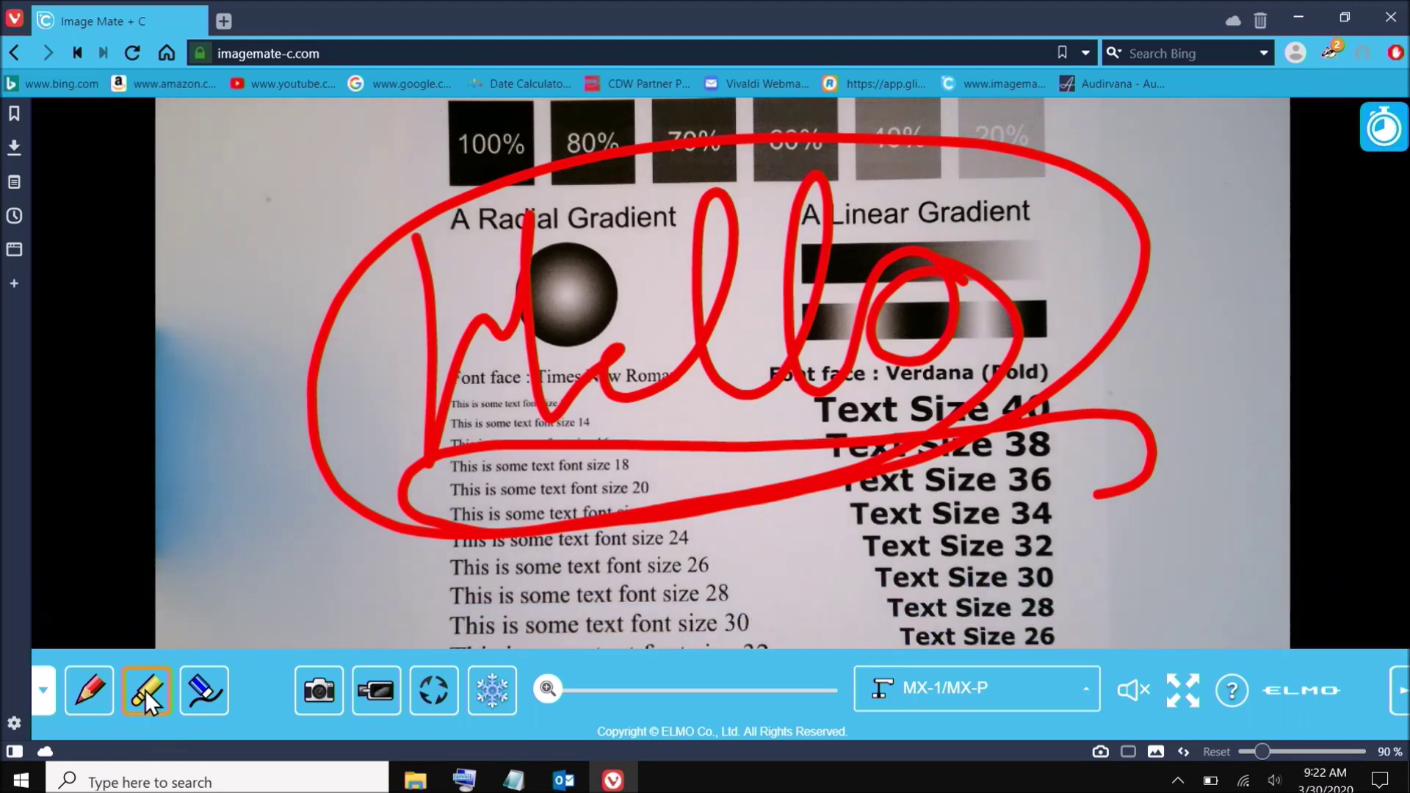
left_click_drag(445, 567, 735, 570)
left_click_drag(439, 595, 733, 594)
left_click_drag(449, 624, 753, 623)
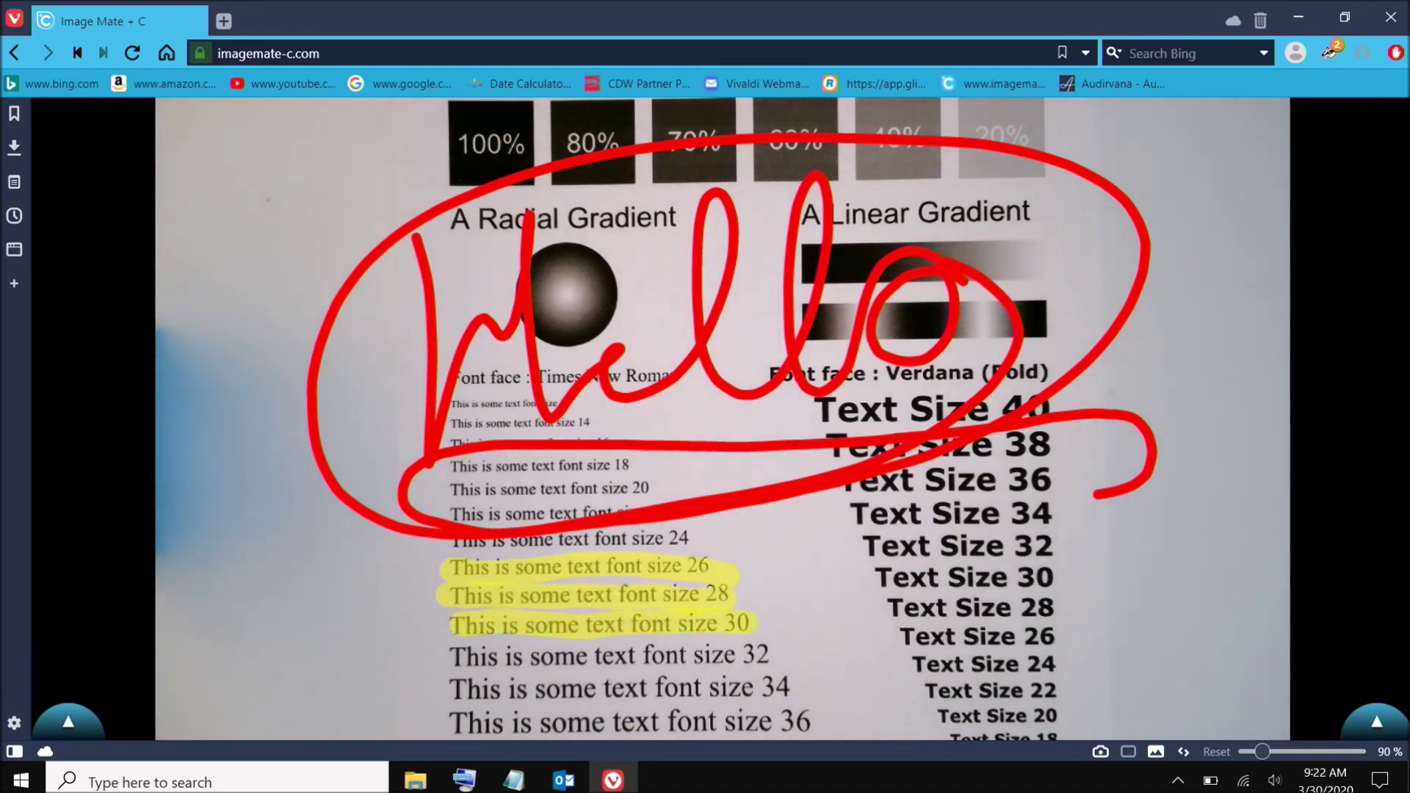
left_click_drag(857, 547, 1050, 545)
left_click_drag(866, 579, 1080, 582)
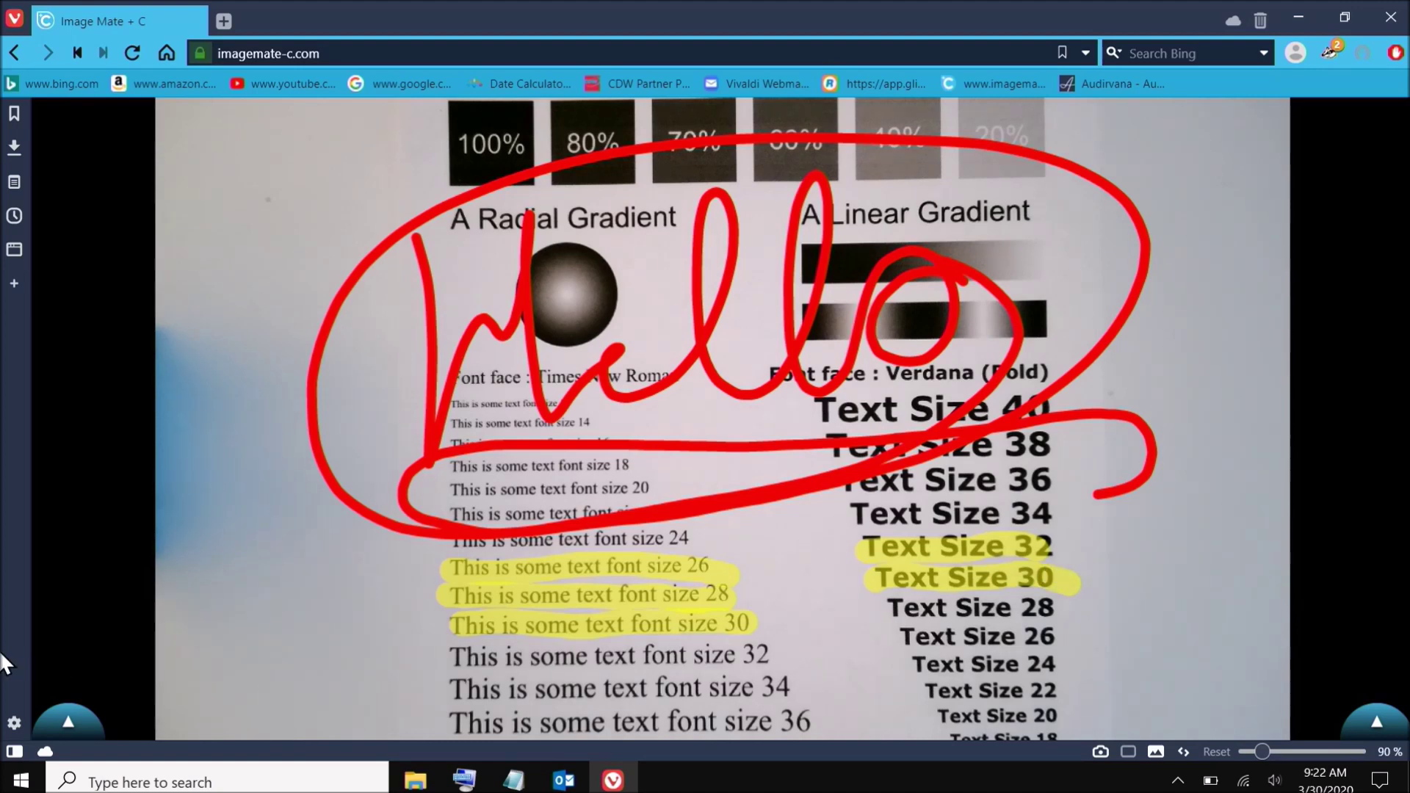
Erase freehand the first letters of "Hello", the nearby part of its circle and parts of the Times New Roman highlights.
left_click(66, 730)
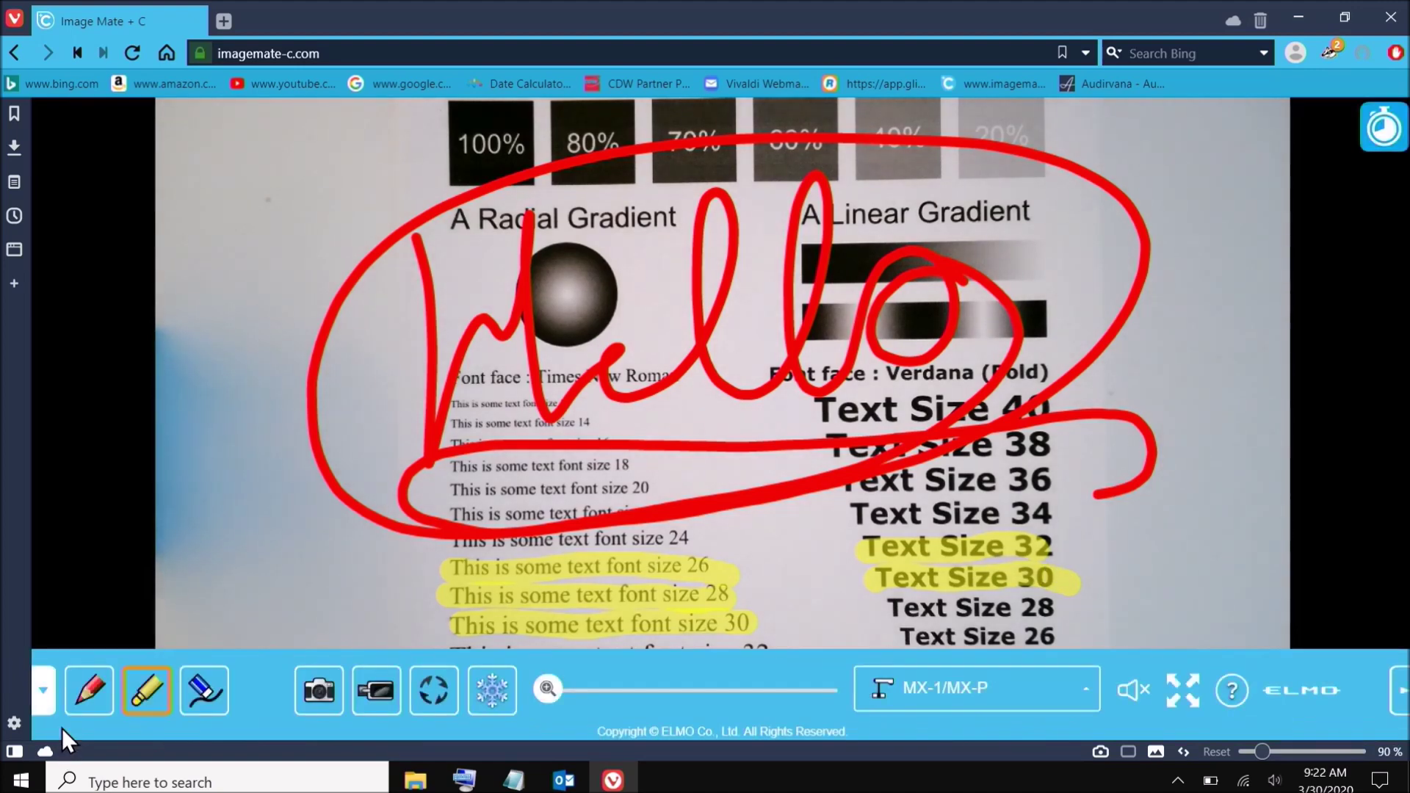
left_click(188, 689)
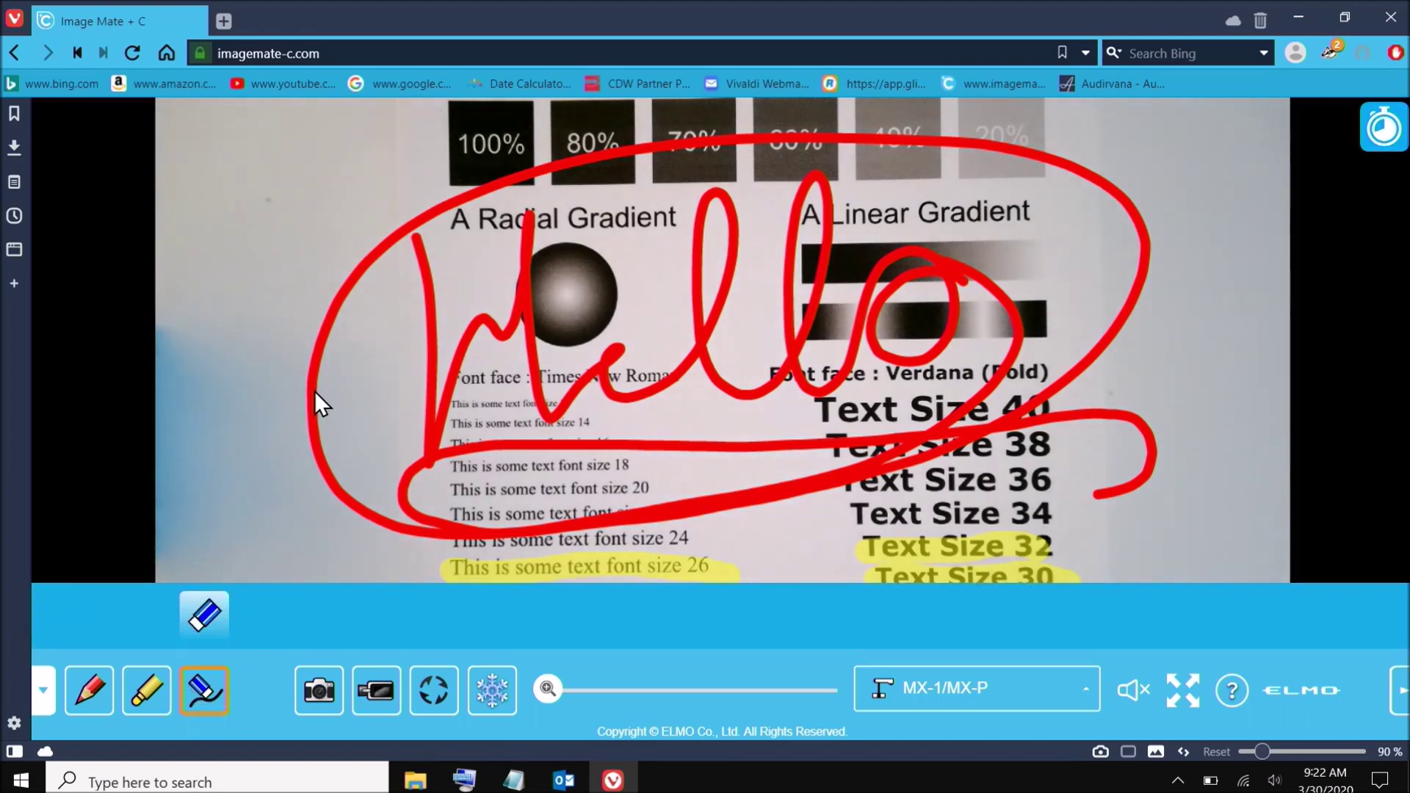
mouse_move(314, 391)
left_mouse_down()
mouse_move(318, 371)
mouse_move(478, 338)
mouse_move(418, 518)
left_mouse_up()
mouse_move(441, 580)
left_mouse_down()
mouse_move(573, 625)
mouse_move(609, 518)
mouse_move(522, 279)
mouse_move(345, 294)
mouse_move(323, 477)
mouse_move(558, 528)
mouse_move(635, 514)
left_mouse_up()
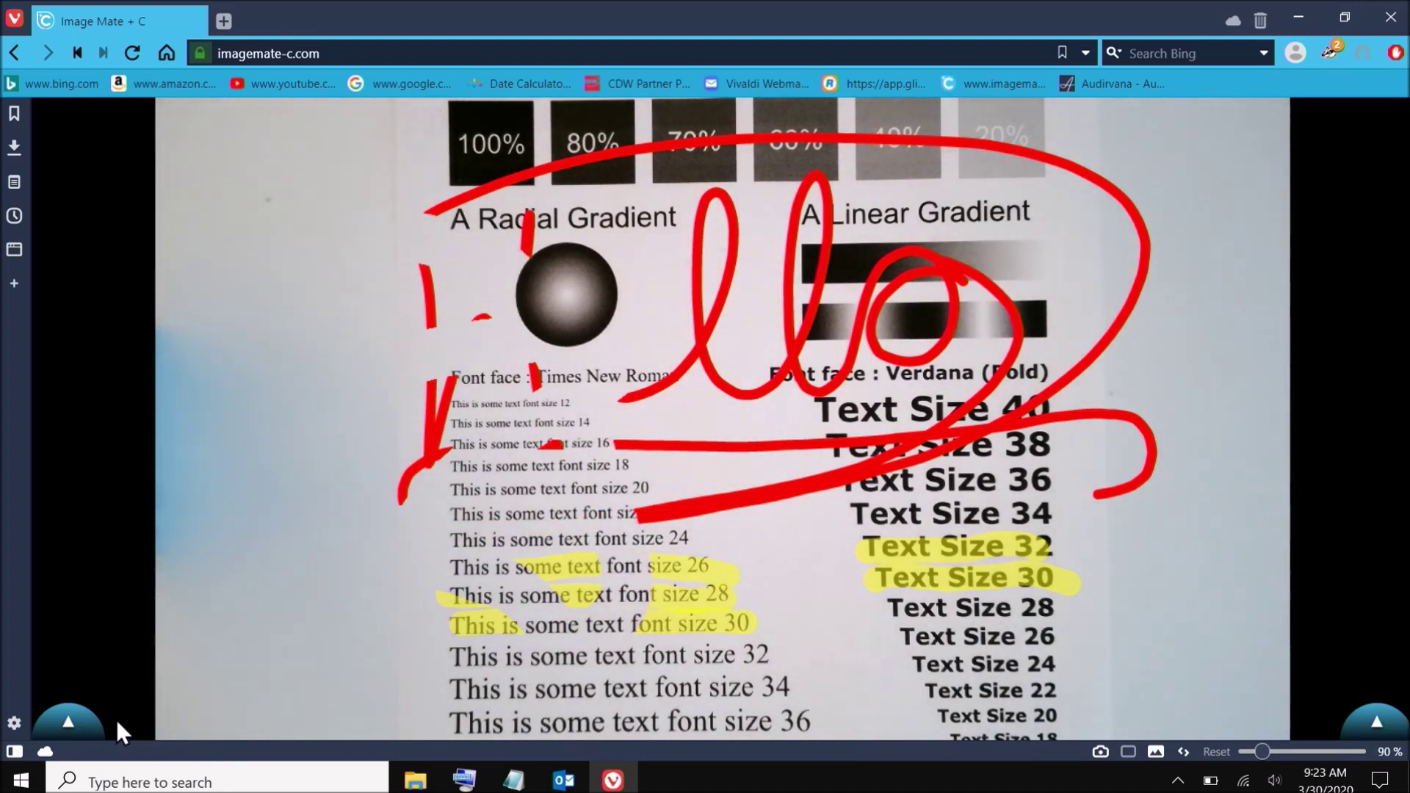
Clear all remaining pen and marker drawings from the camera image at once.
left_click(73, 721)
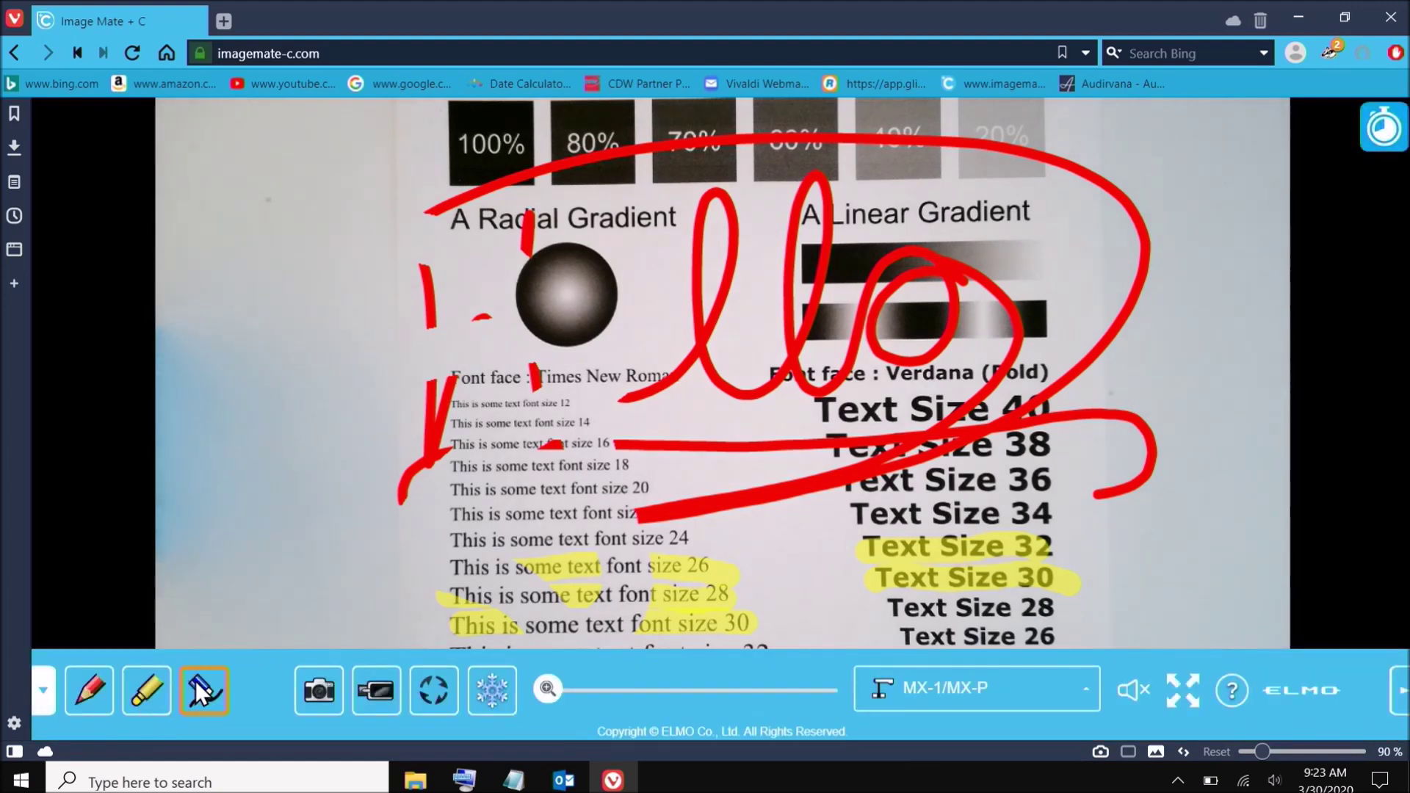
left_click(198, 691)
left_click(209, 617)
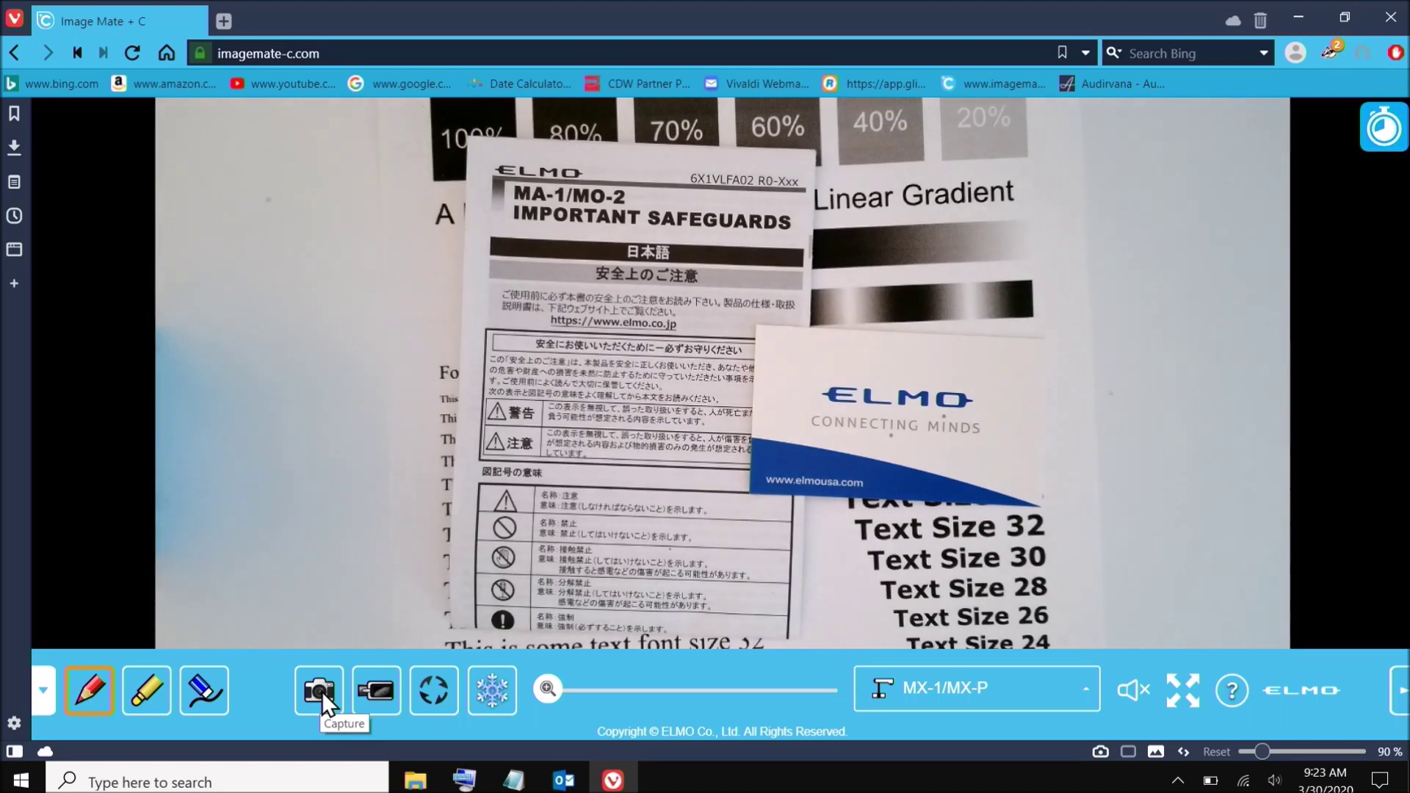
Capture a still image of the documents under the camera and open the Downloads folder where it is saved.
left_click(322, 691)
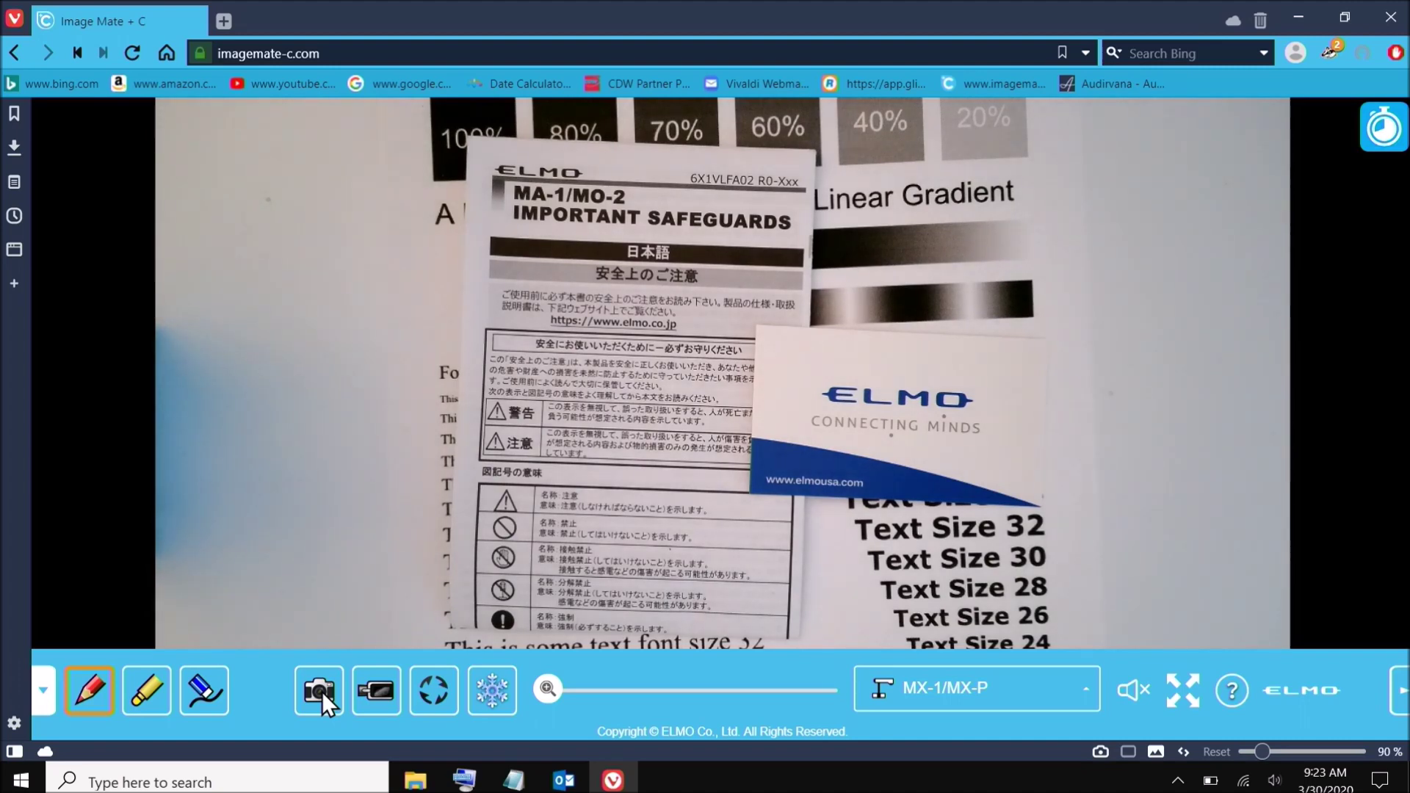
left_click(416, 780)
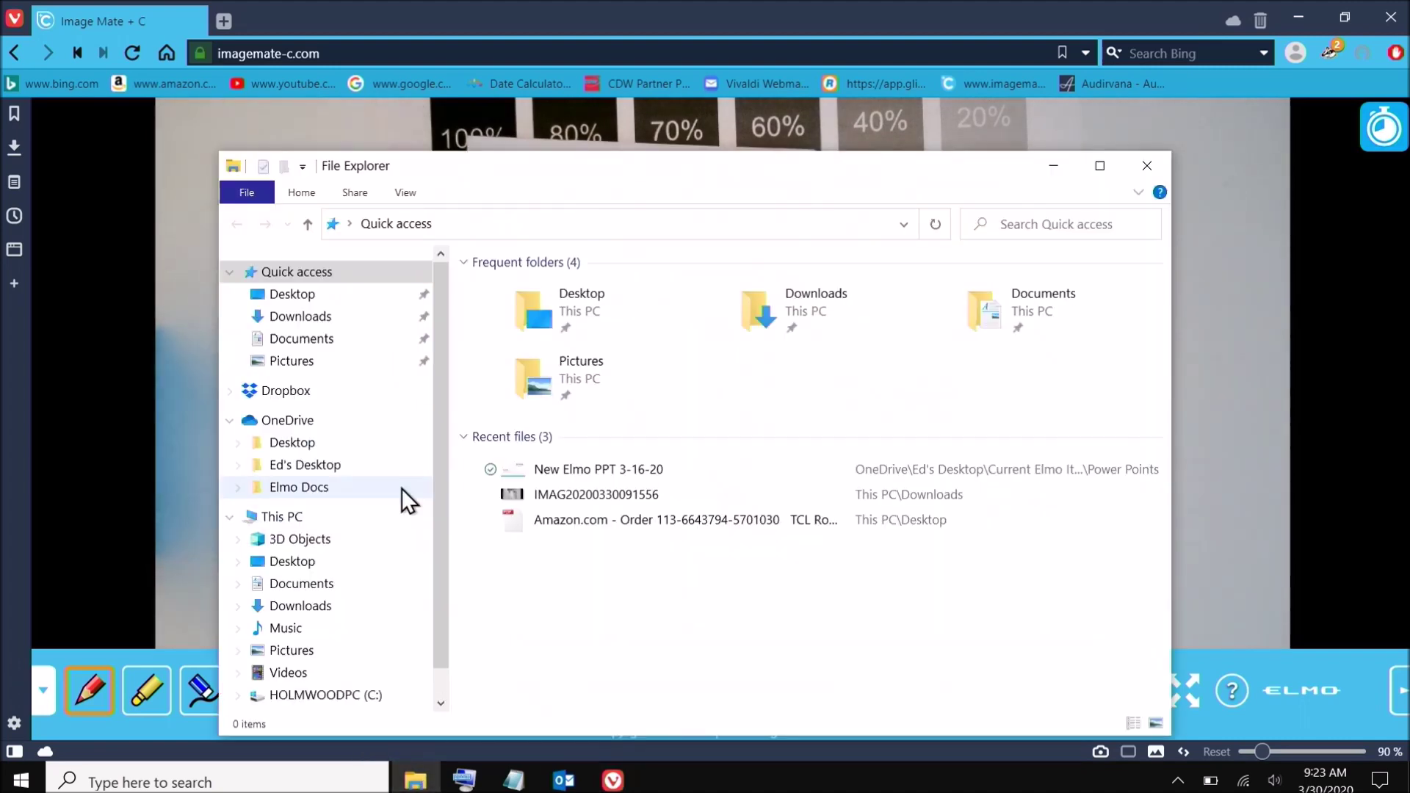
left_click(300, 607)
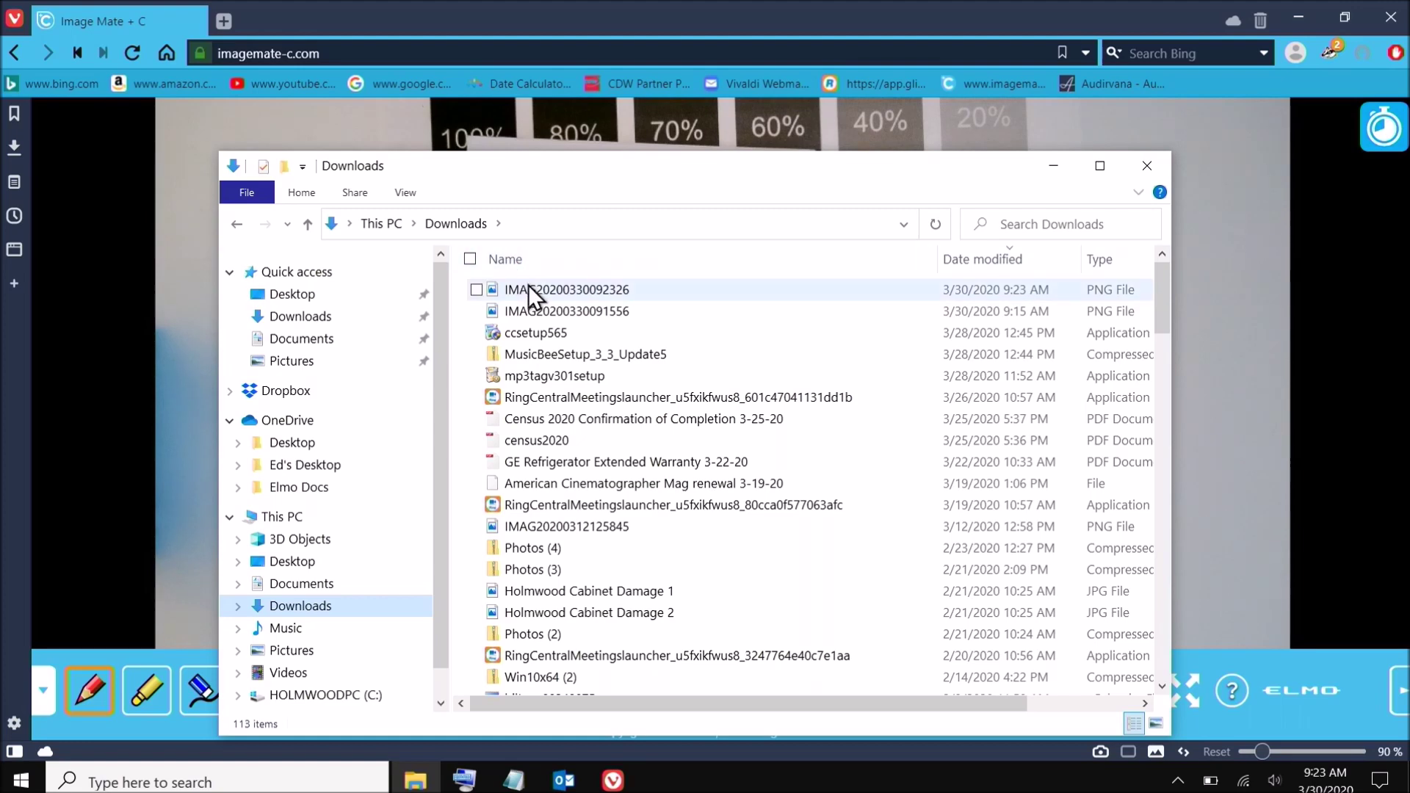
mouse_move(561, 293)
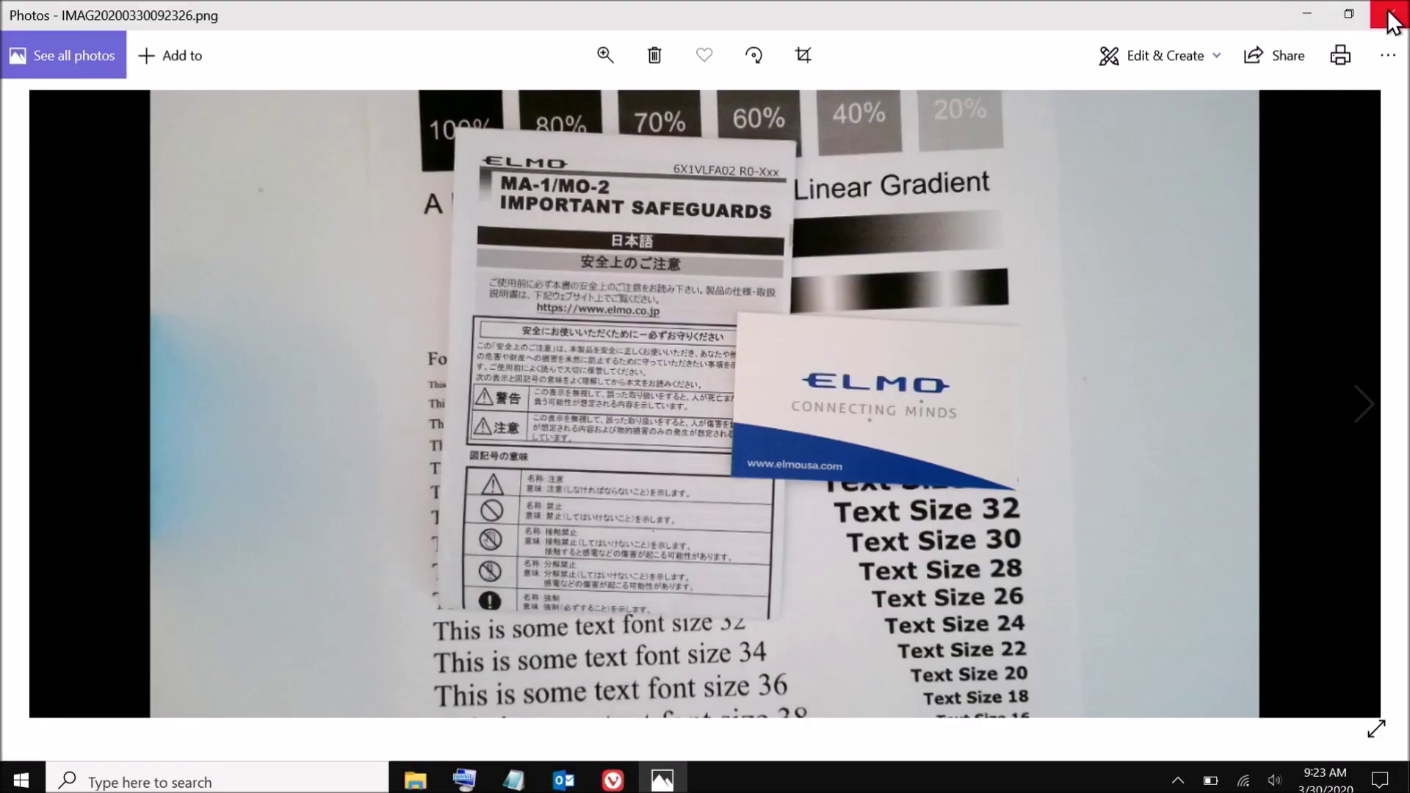
left_click(1390, 15)
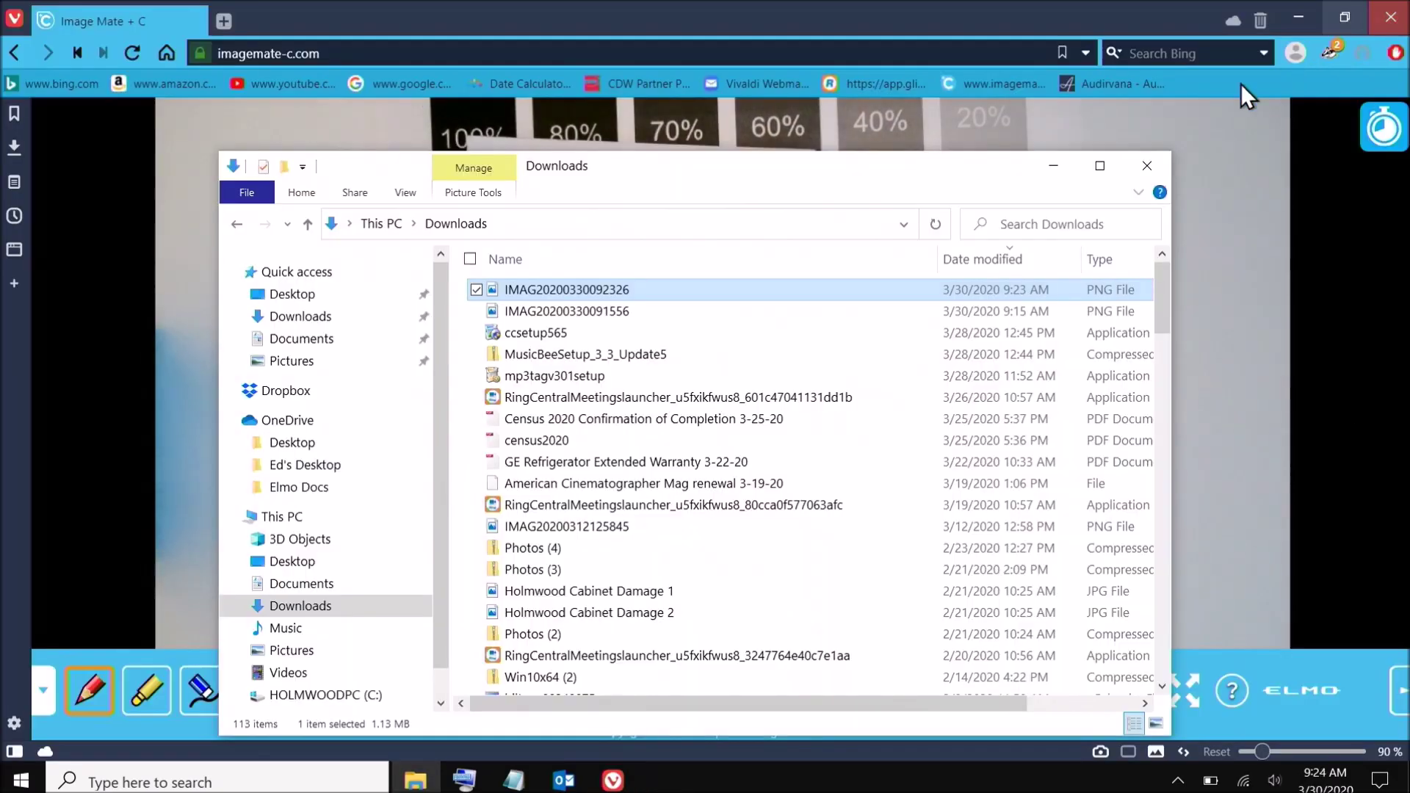
left_click(1152, 161)
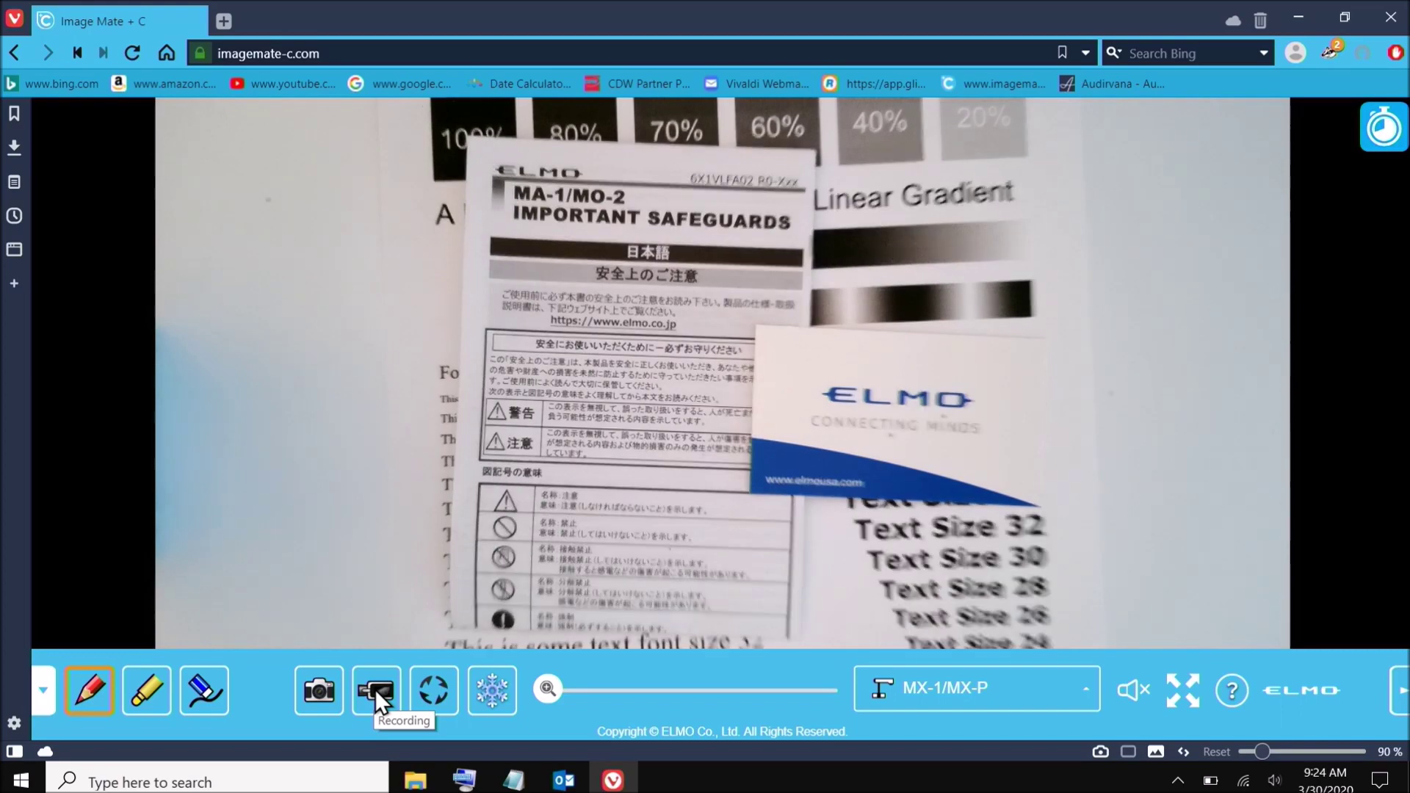
Rotate the live camera image 180 degrees and return it to its normal orientation.
left_click(438, 692)
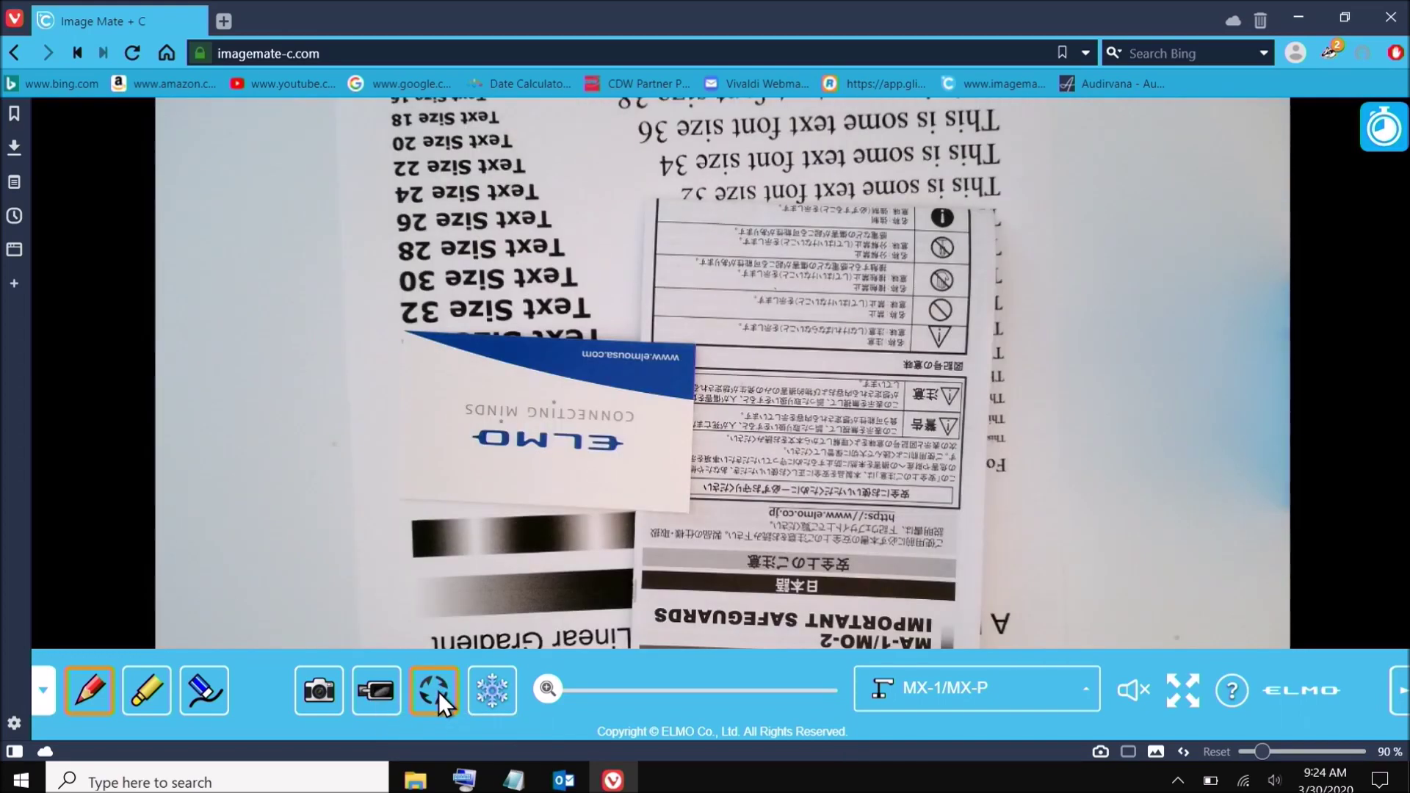
left_click(439, 692)
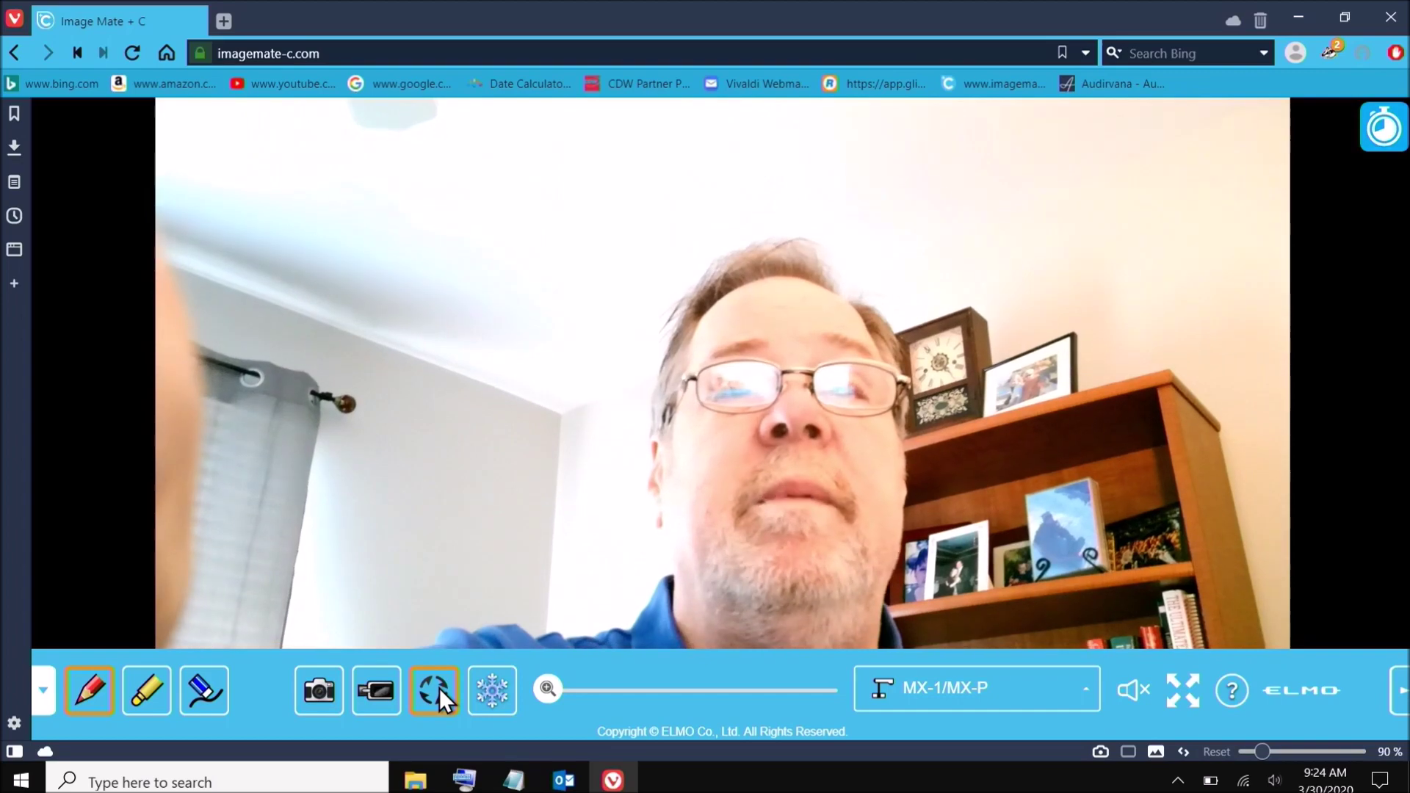
left_click(439, 689)
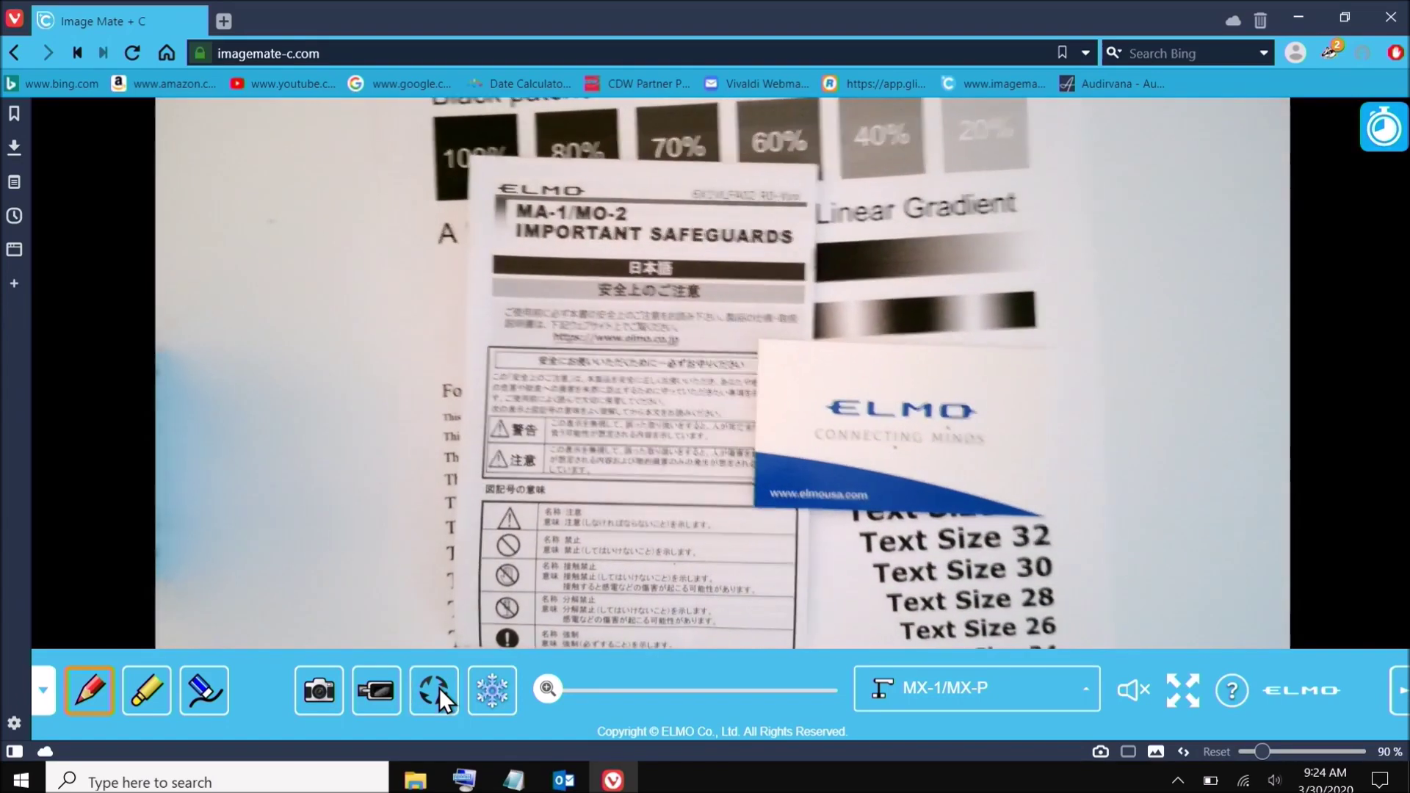
Freeze and unfreeze the camera image, and zoom in on it and back out fully.
left_click(498, 690)
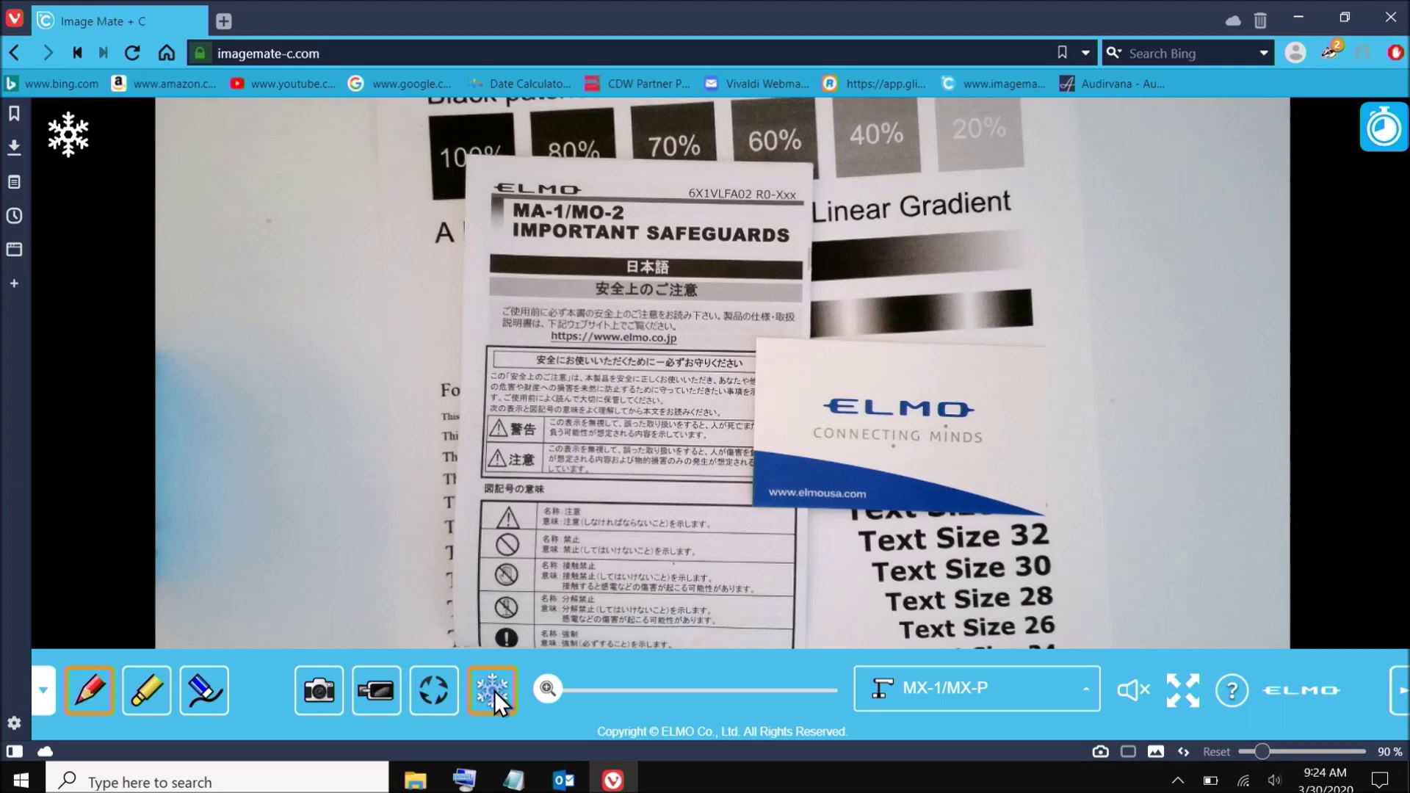
left_click(495, 691)
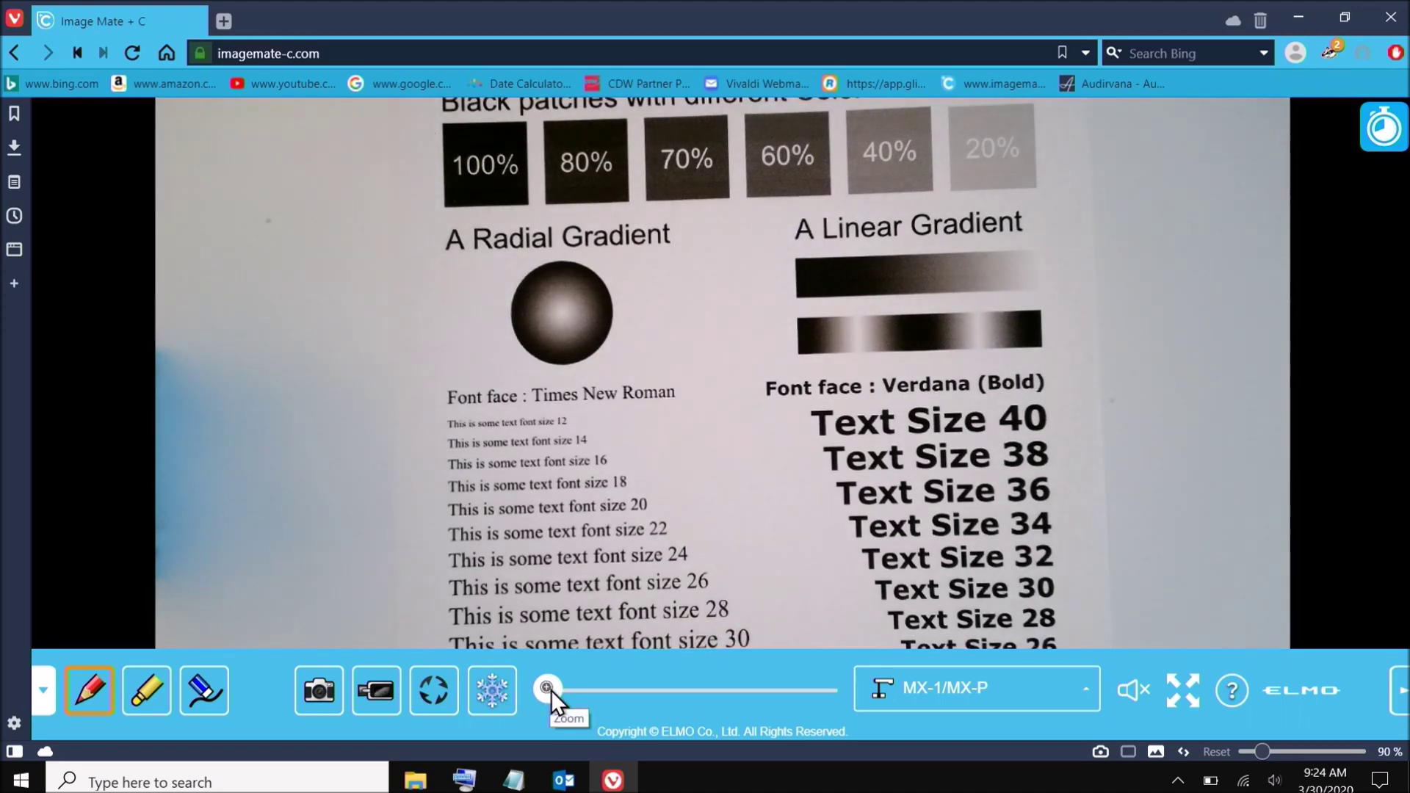
left_click_drag(551, 690, 592, 688)
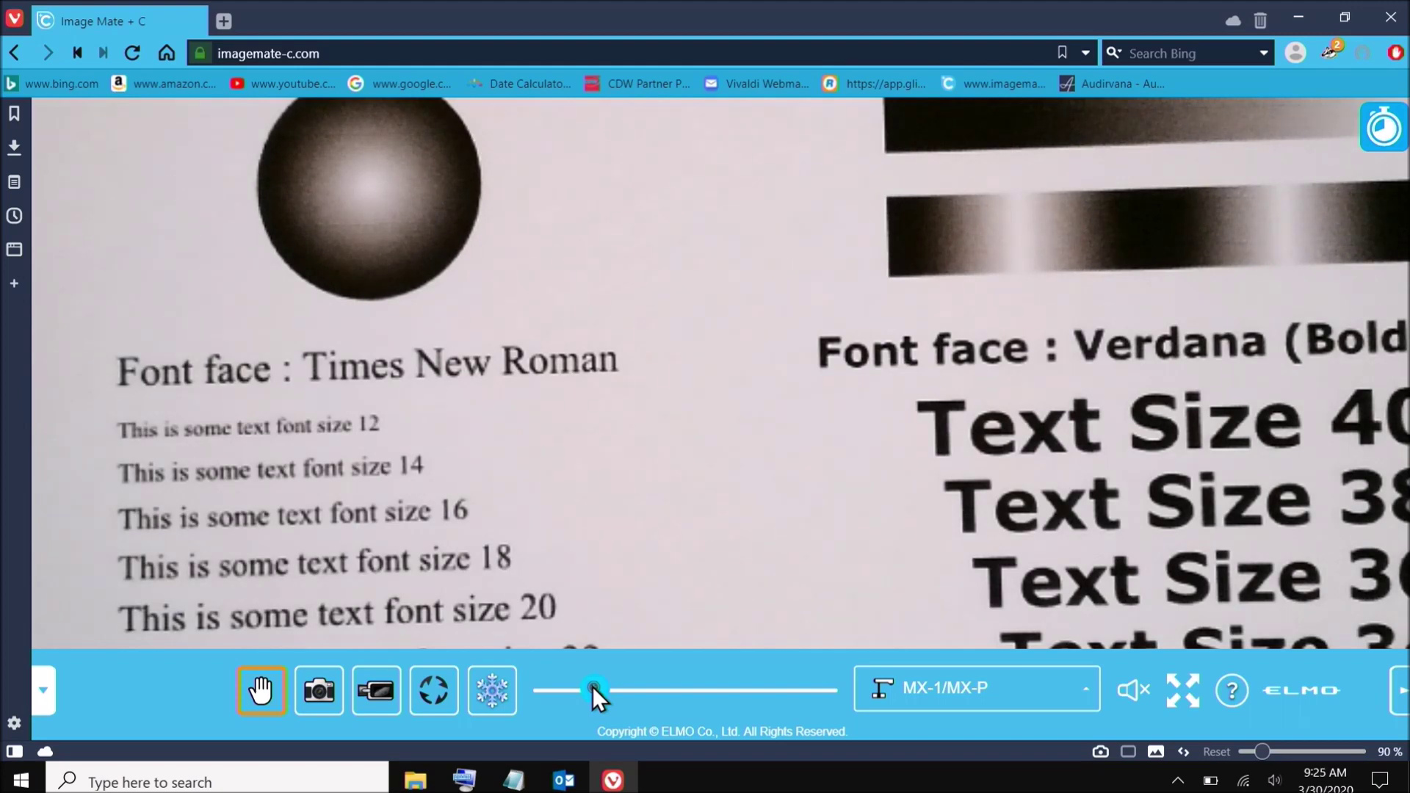
left_click_drag(548, 692, 531, 691)
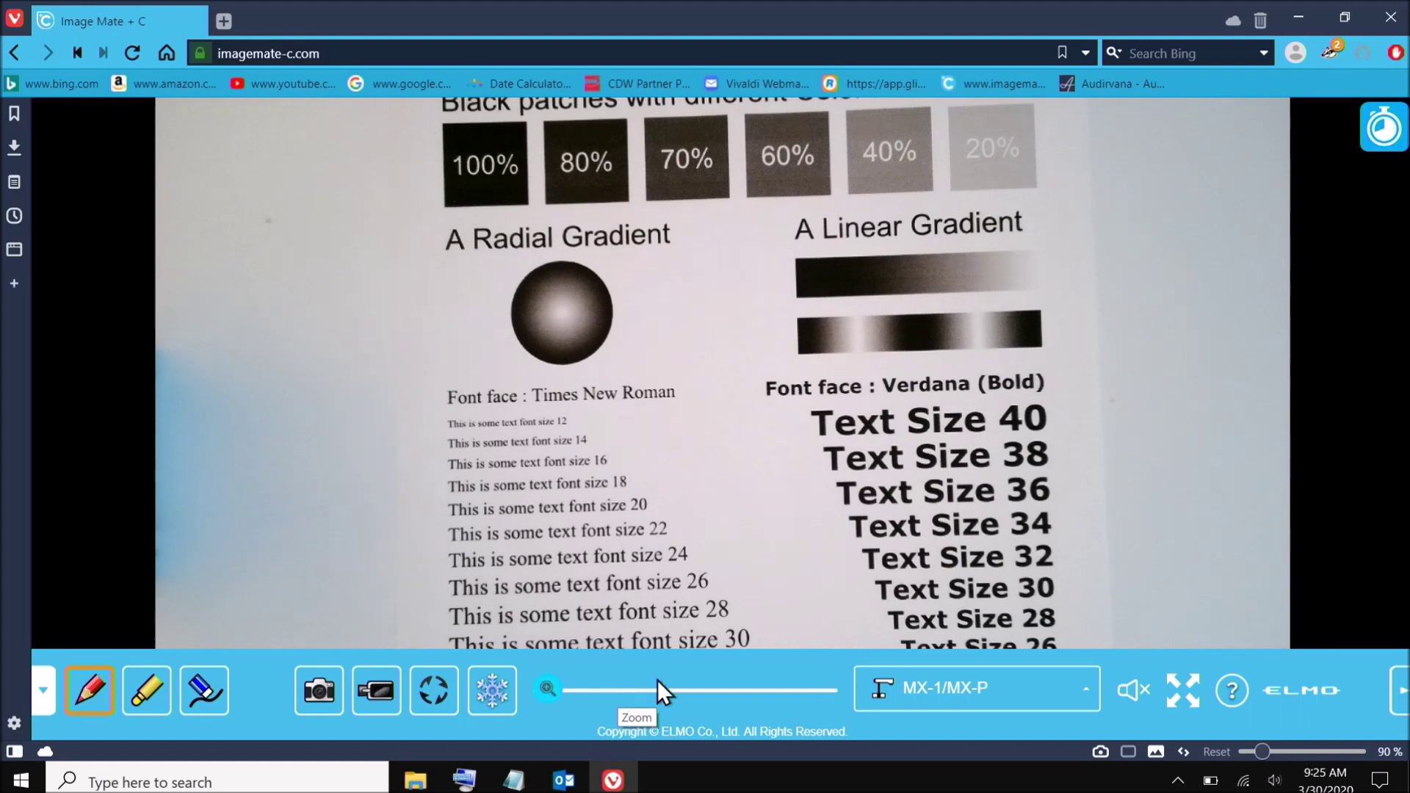
Switch the source to Whiteboard 1 and write "2+2=4" on it freehand with the red pen.
left_click(1087, 697)
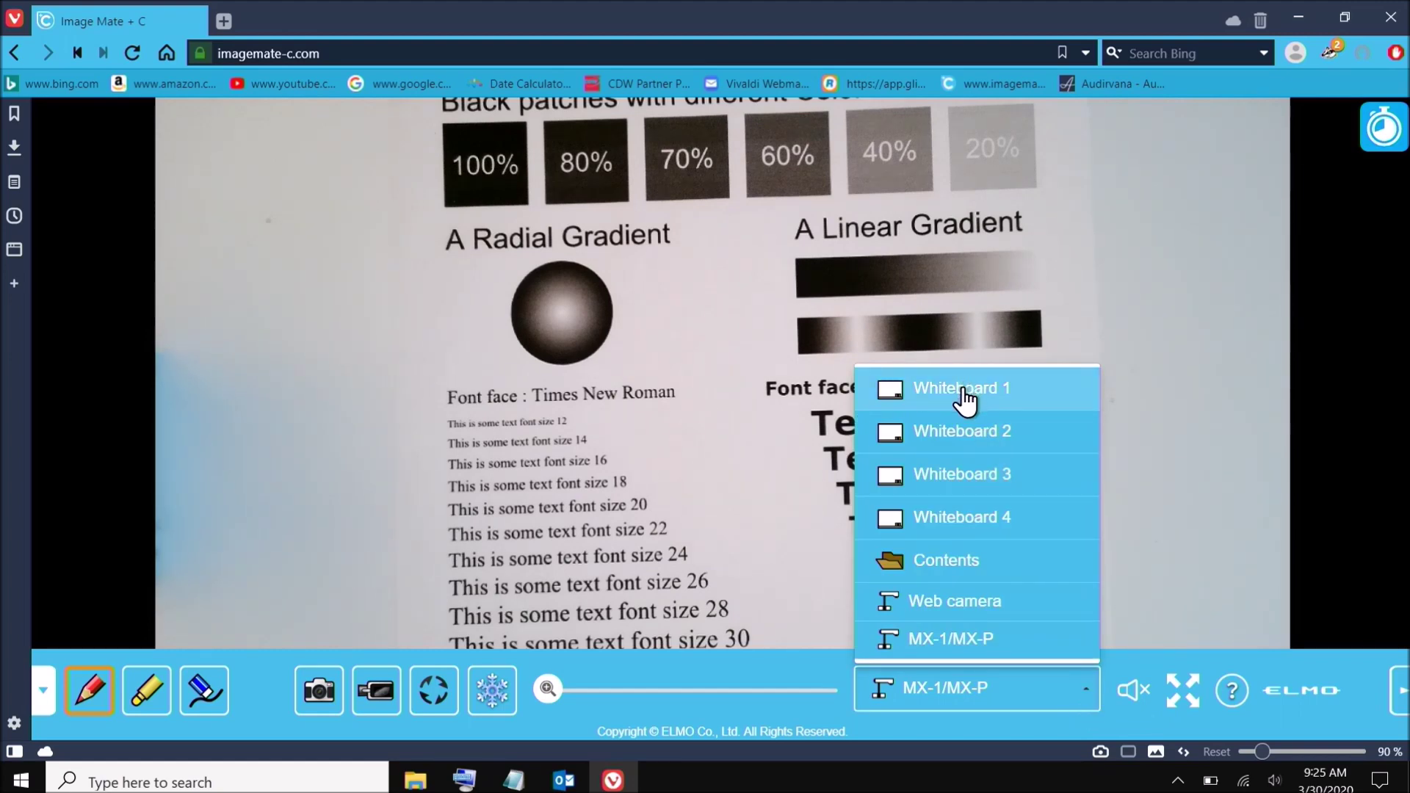
left_click(965, 397)
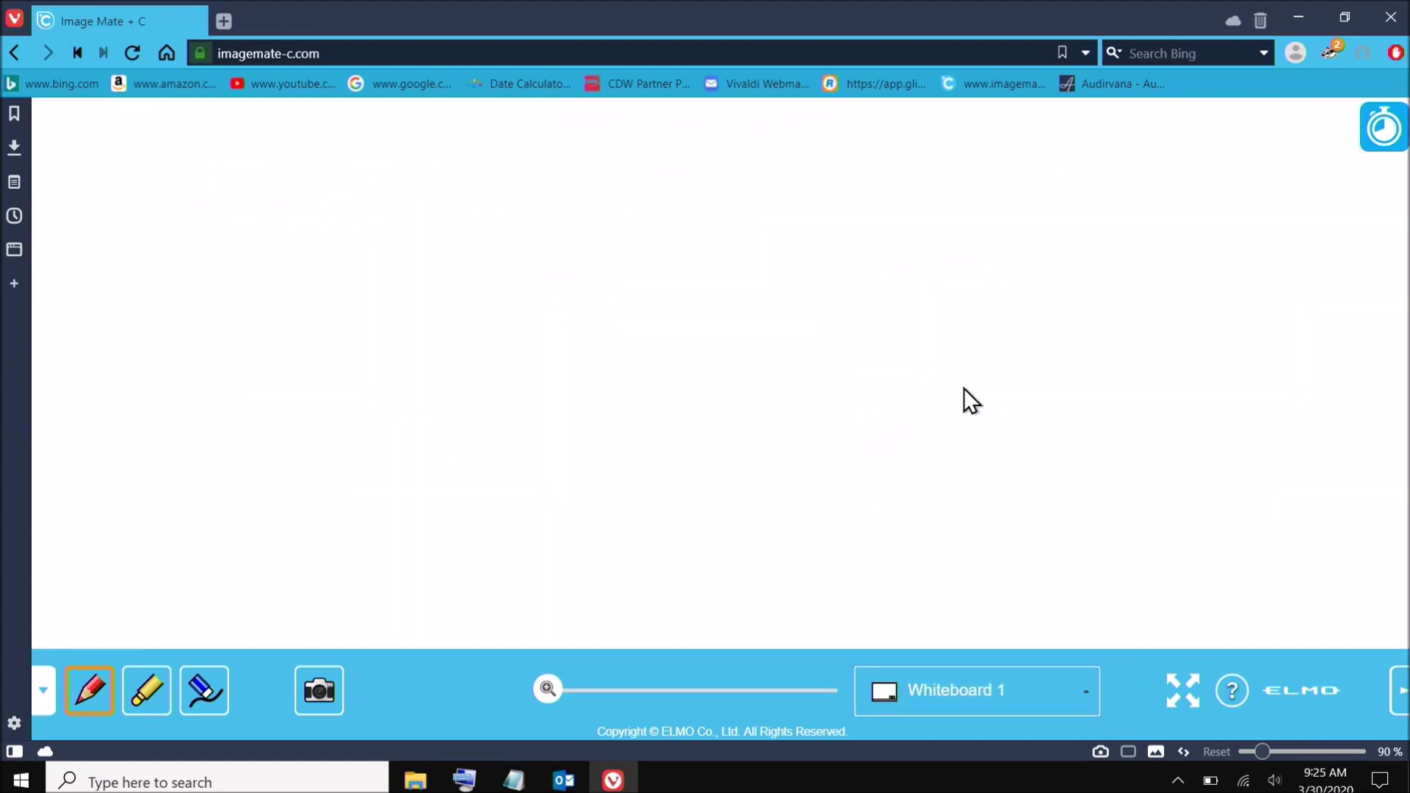
mouse_move(394, 208)
left_mouse_down()
mouse_move(513, 158)
mouse_move(599, 345)
left_mouse_up()
left_click_drag(651, 196, 631, 323)
left_click_drag(590, 277, 686, 257)
mouse_move(703, 196)
left_mouse_down()
mouse_move(735, 171)
mouse_move(843, 326)
left_mouse_up()
left_click_drag(854, 242, 920, 230)
left_click_drag(863, 296, 917, 280)
left_click_drag(975, 191, 1057, 220)
left_click_drag(1049, 165, 1025, 381)
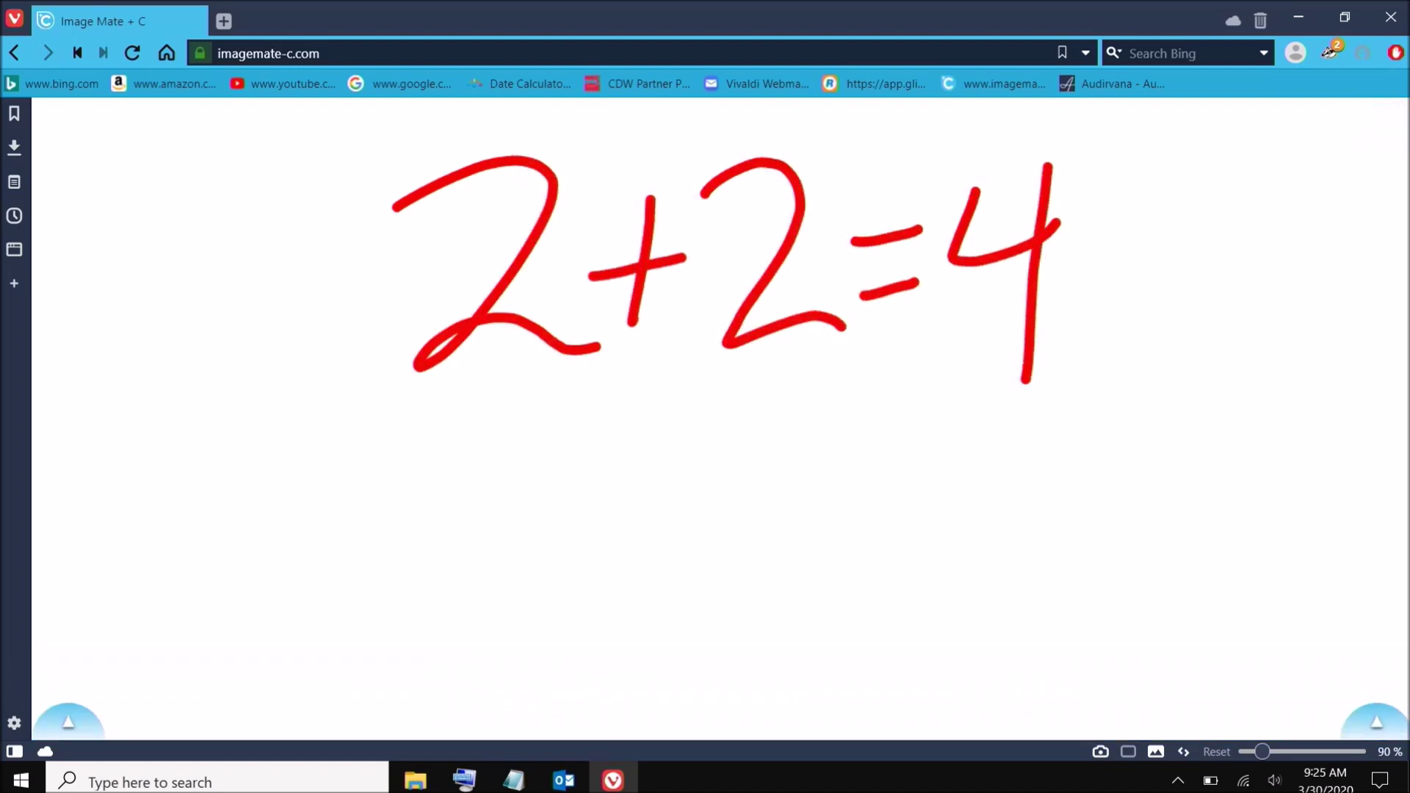
Draw a red underline below the equation that curves up at both ends, and bring the hidden toolbar back.
mouse_move(395, 428)
left_mouse_down()
mouse_move(646, 419)
mouse_move(1162, 229)
left_mouse_up()
left_click_drag(409, 404, 318, 238)
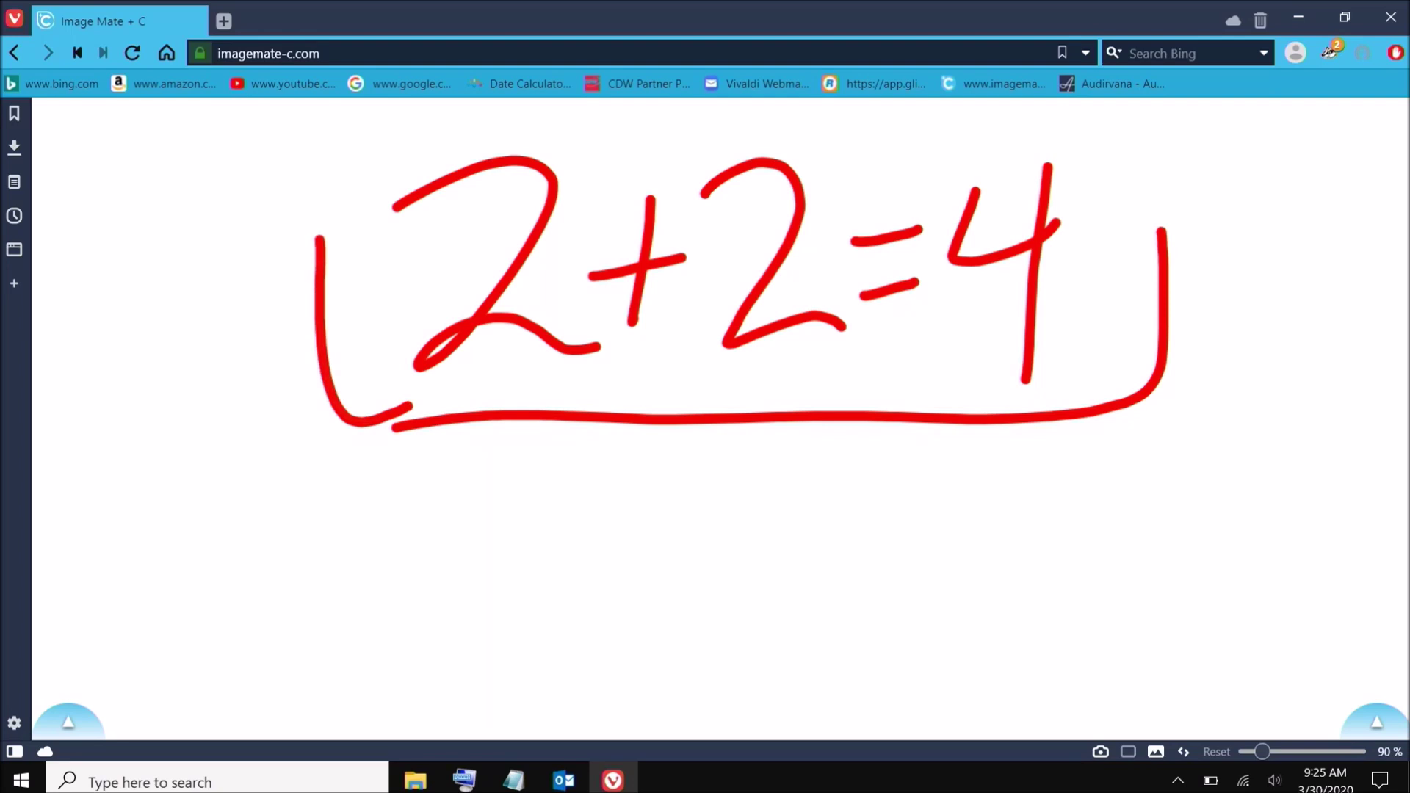
left_click(81, 721)
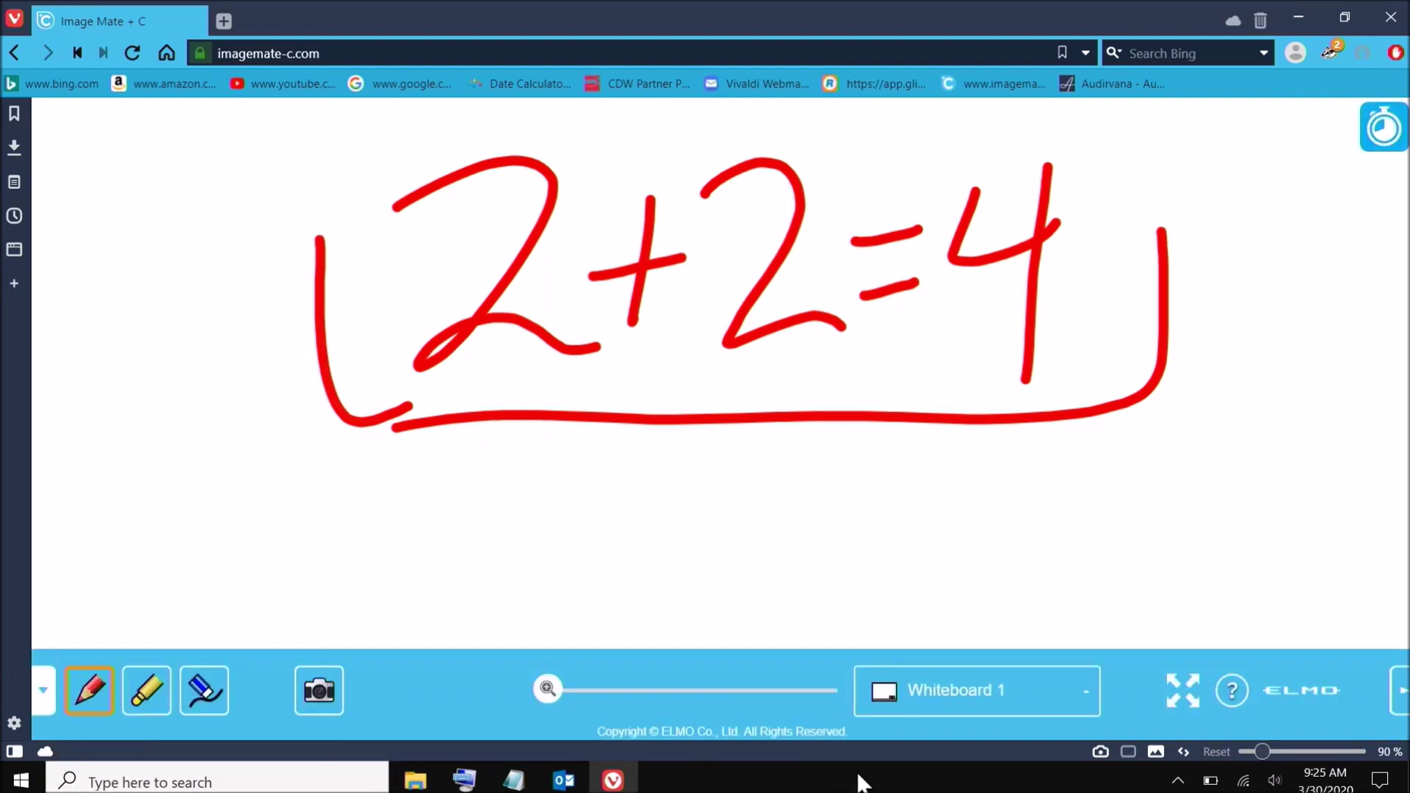
Clear all drawings from Whiteboard 1 at once.
left_click(1090, 693)
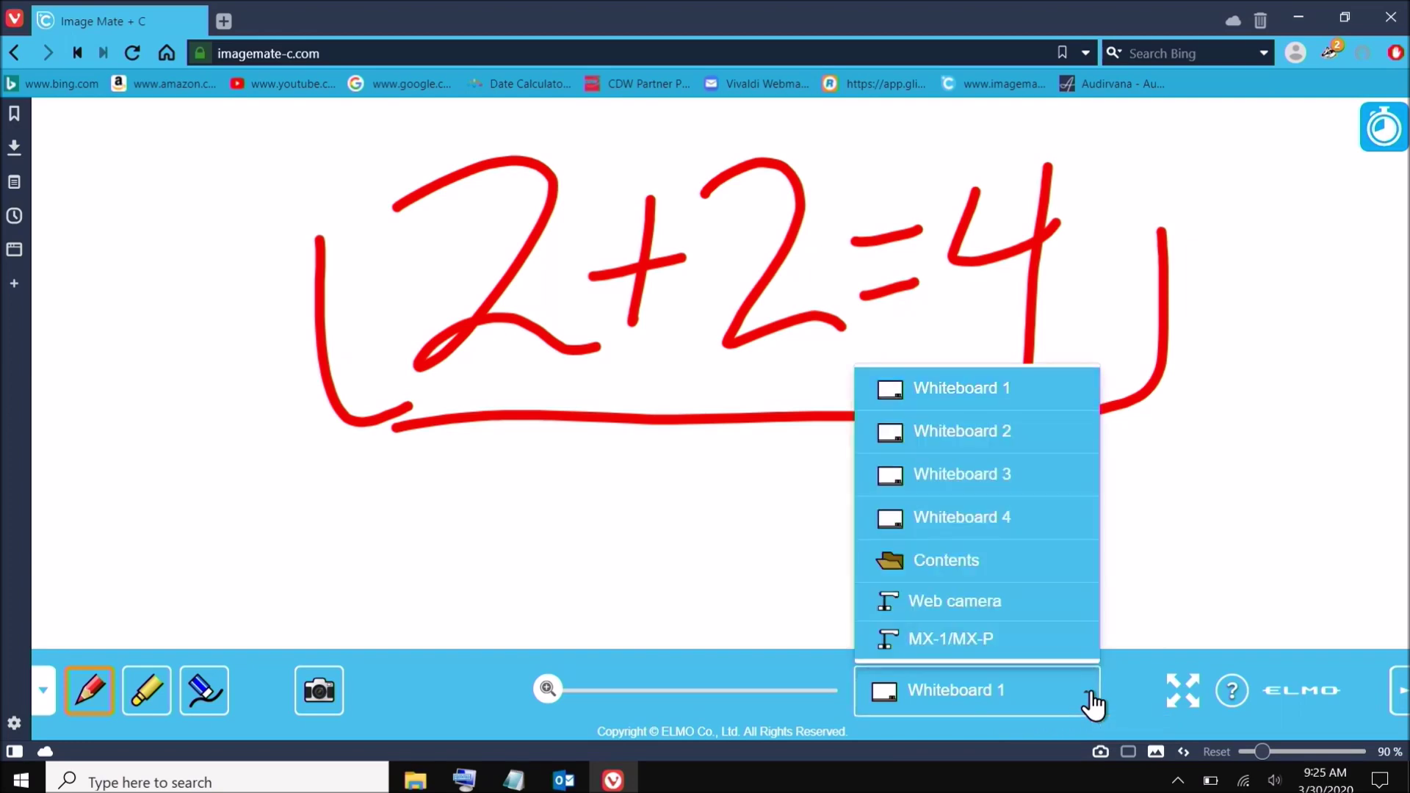
left_click(213, 693)
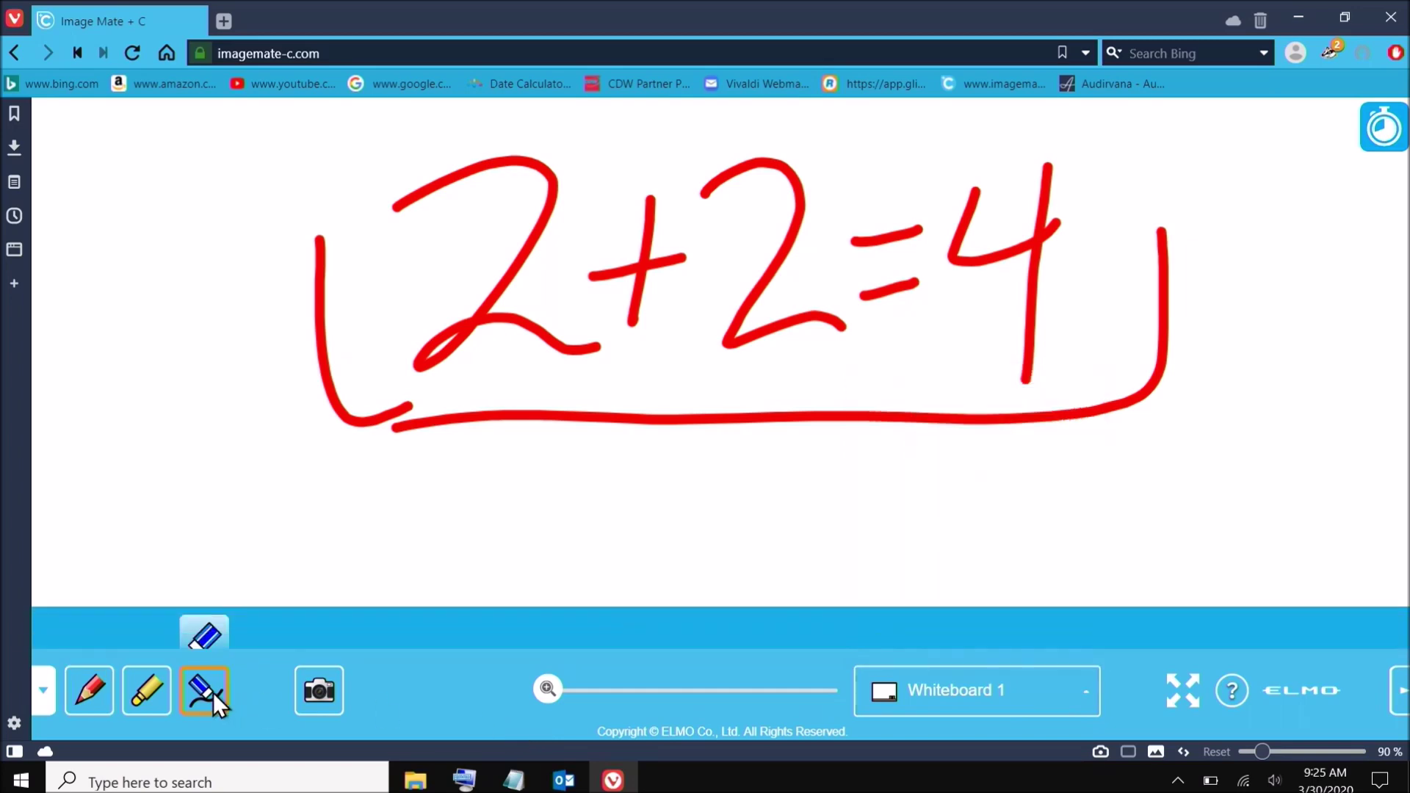
left_click(205, 617)
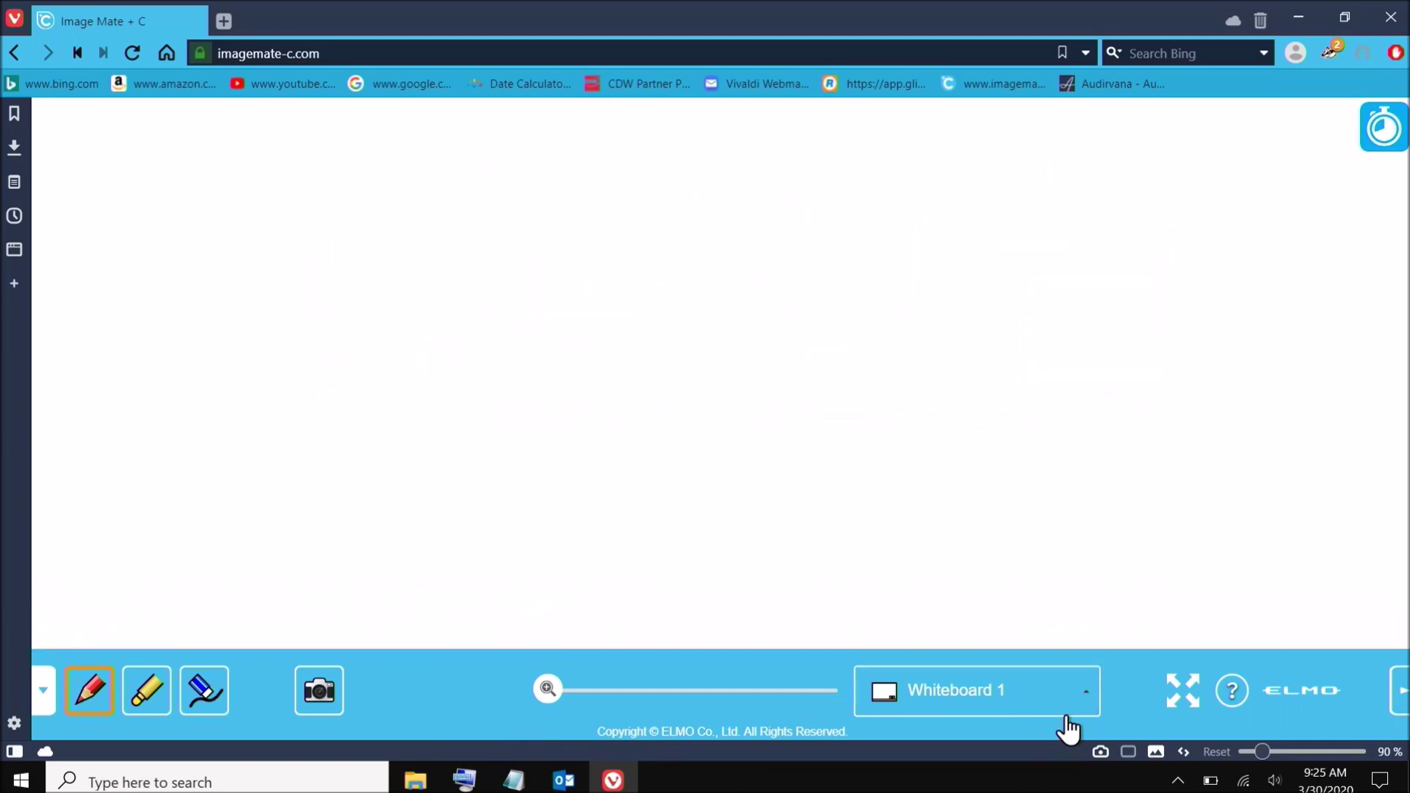
left_click(1090, 707)
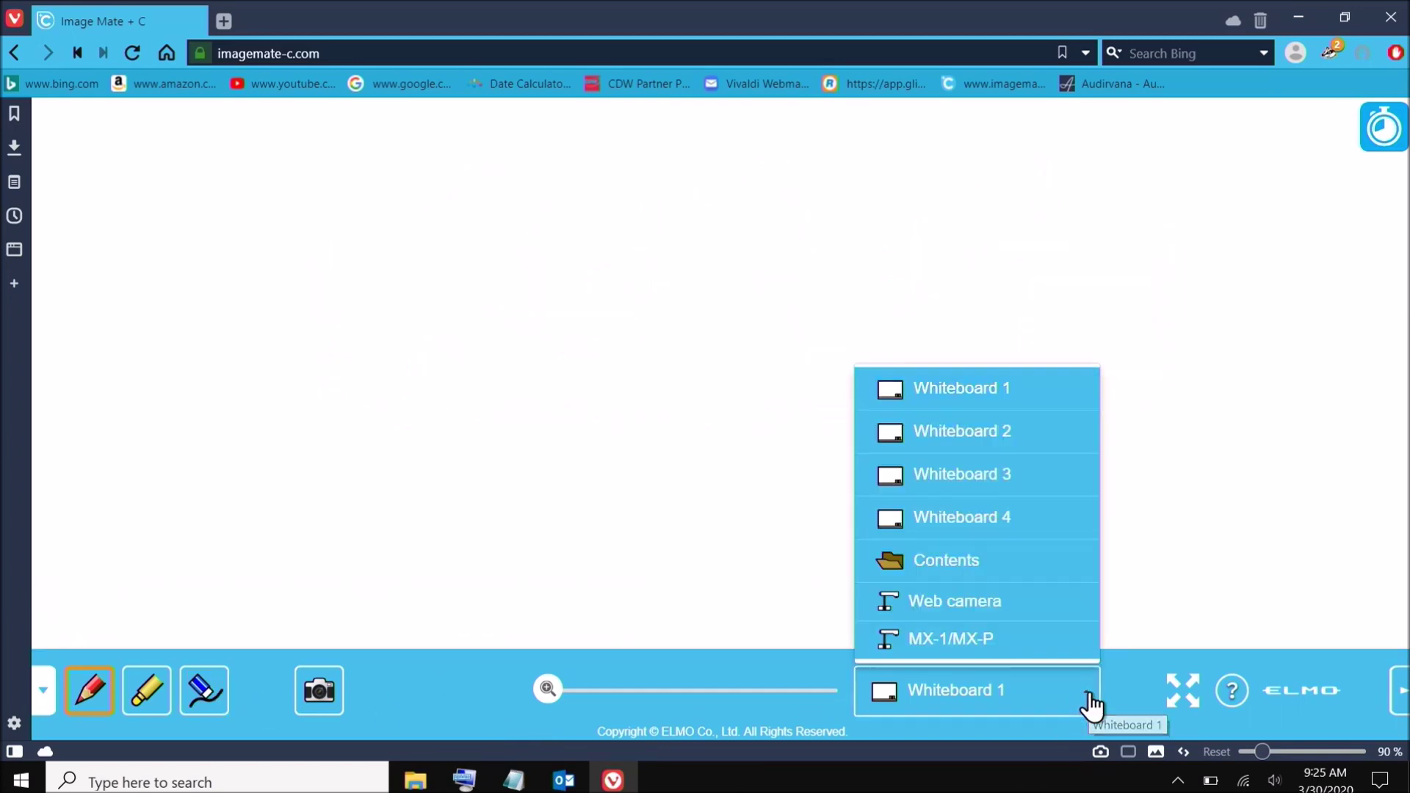
left_click(981, 560)
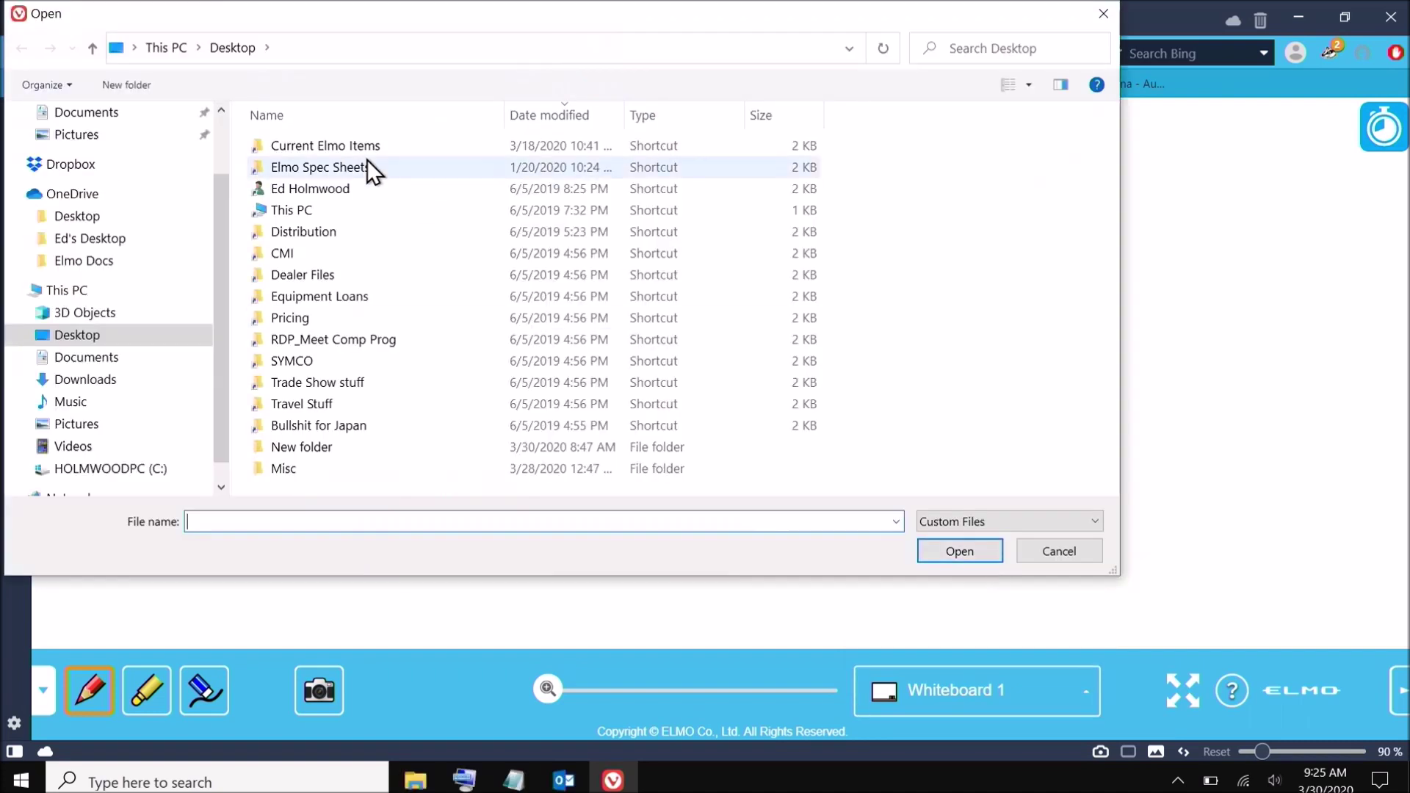
left_click(107, 380)
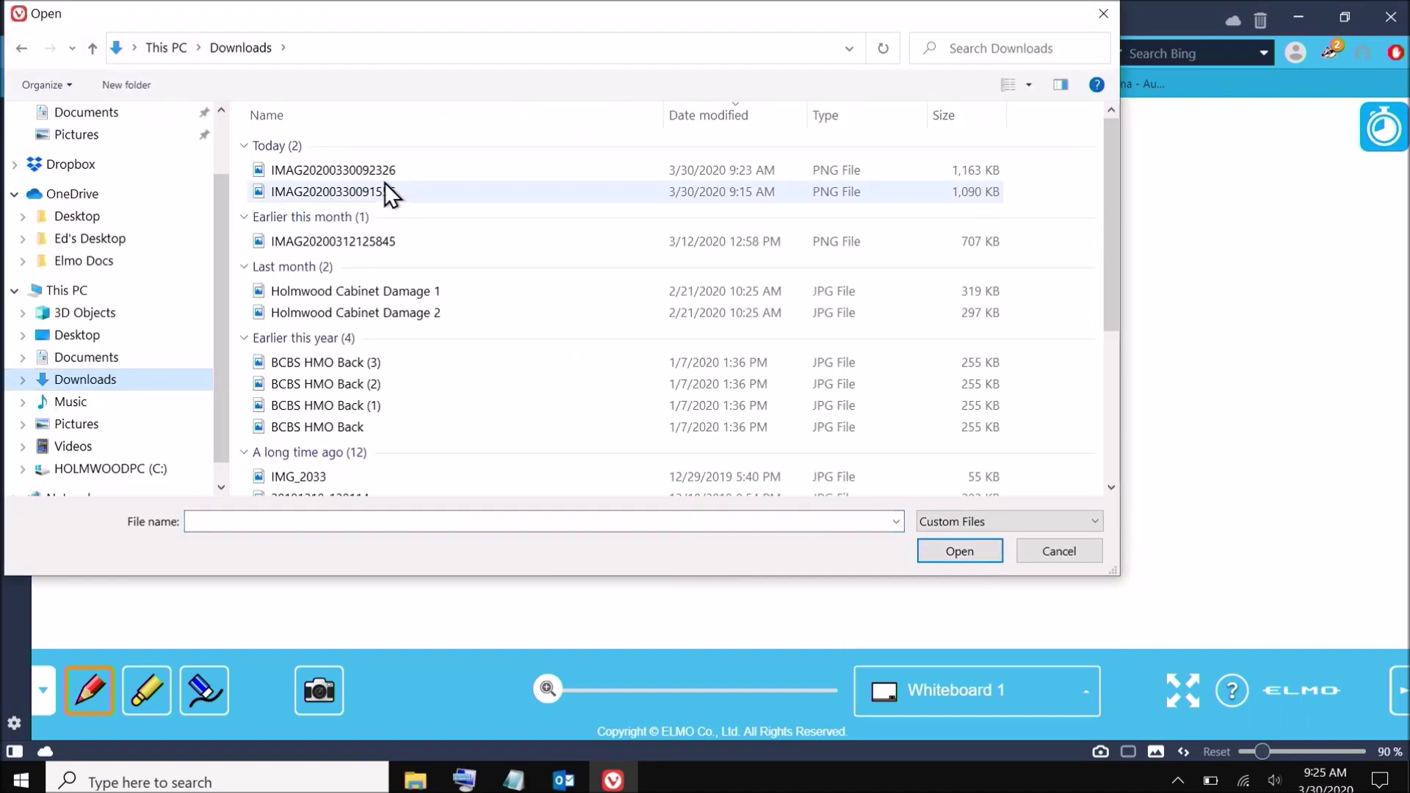
double_click(383, 170)
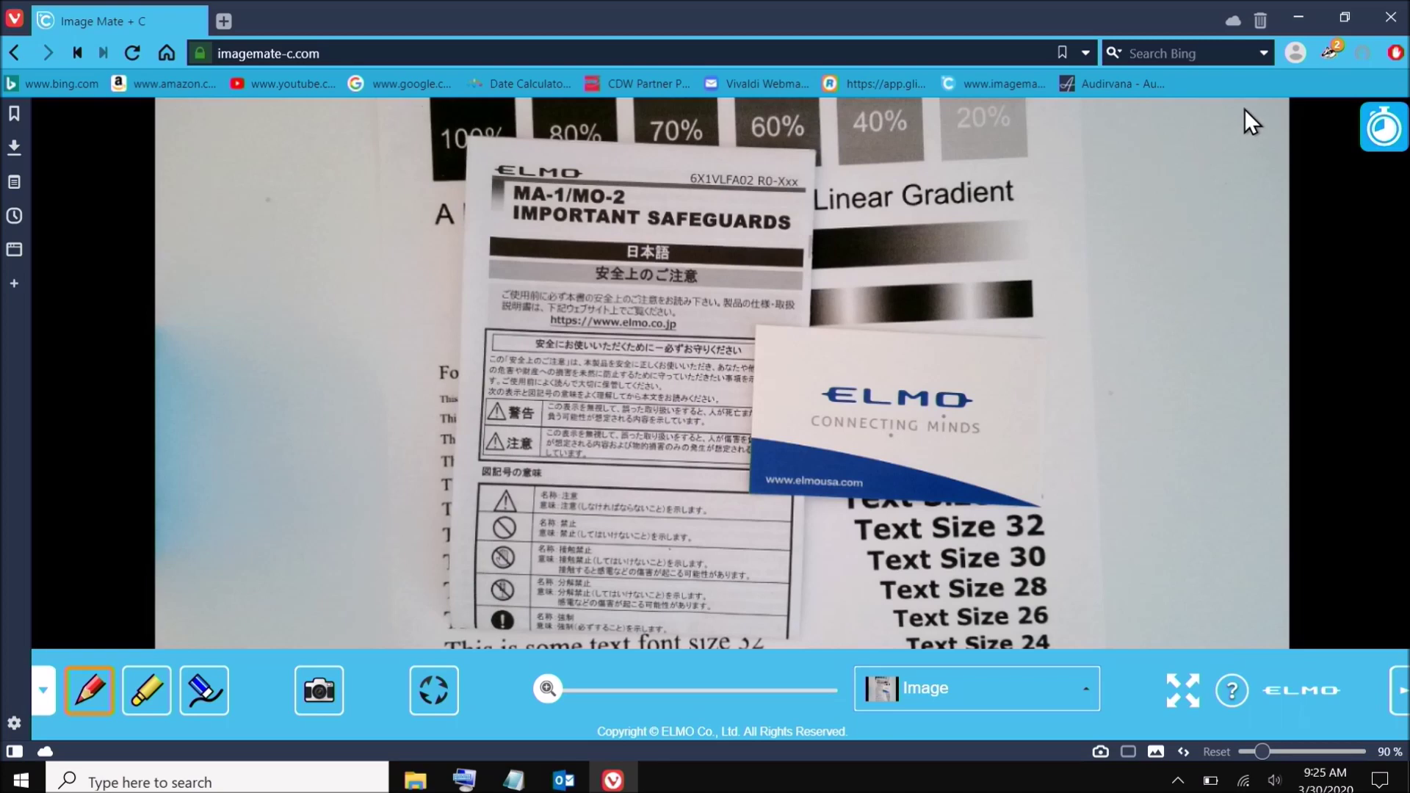
Switch the source to the MX-1/MX-P camera, to the web camera and back to the MX-1/MX-P.
left_click(1085, 696)
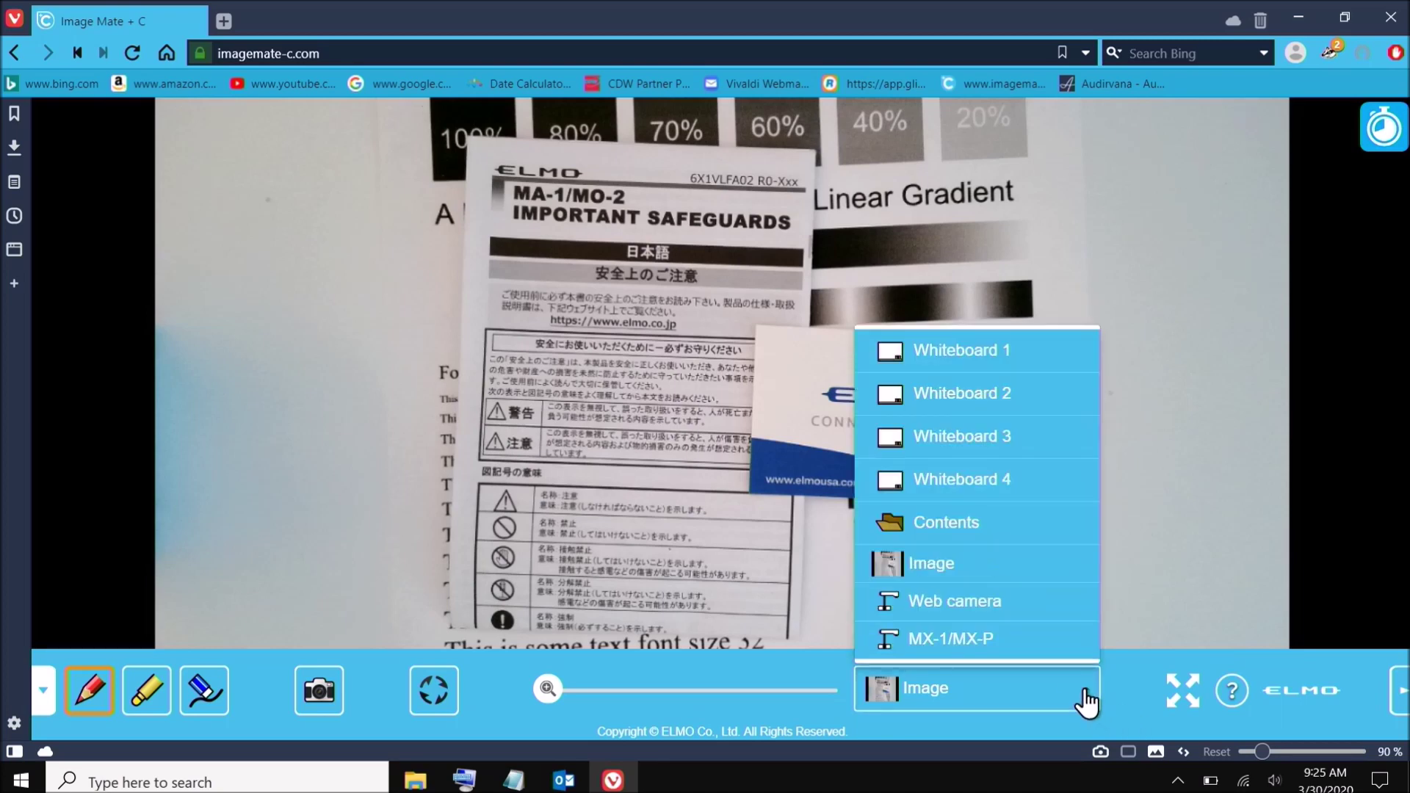
left_click(1028, 638)
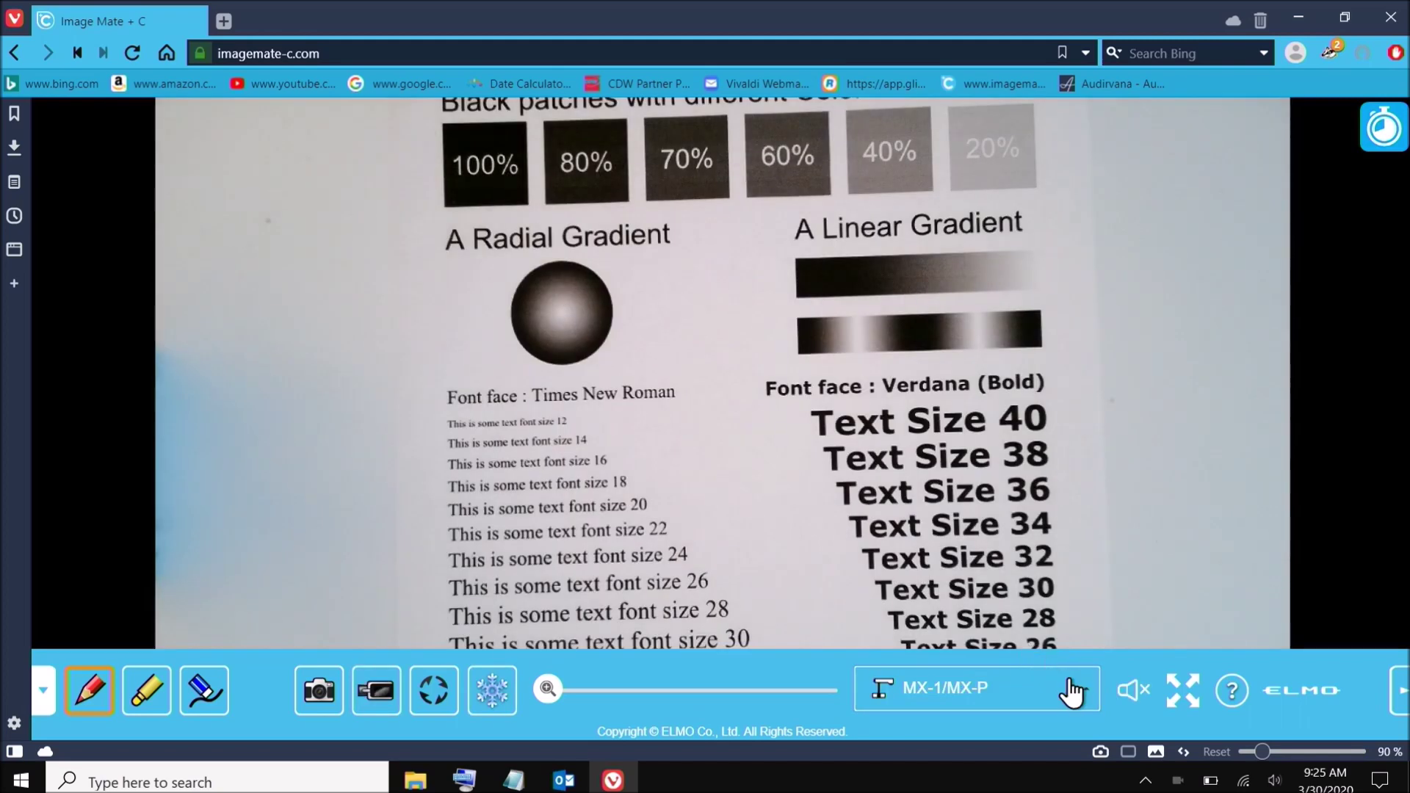
left_click(1087, 695)
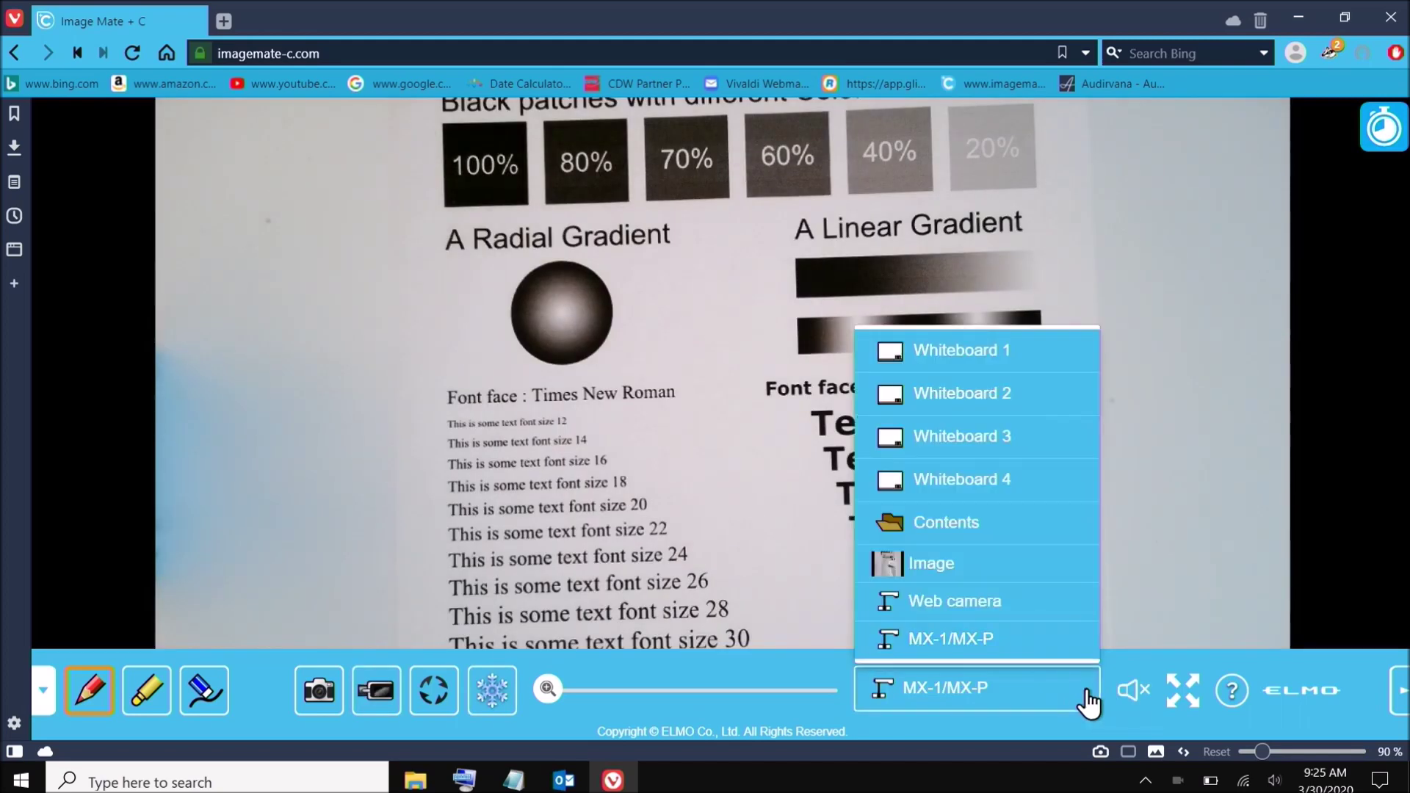
left_click(953, 609)
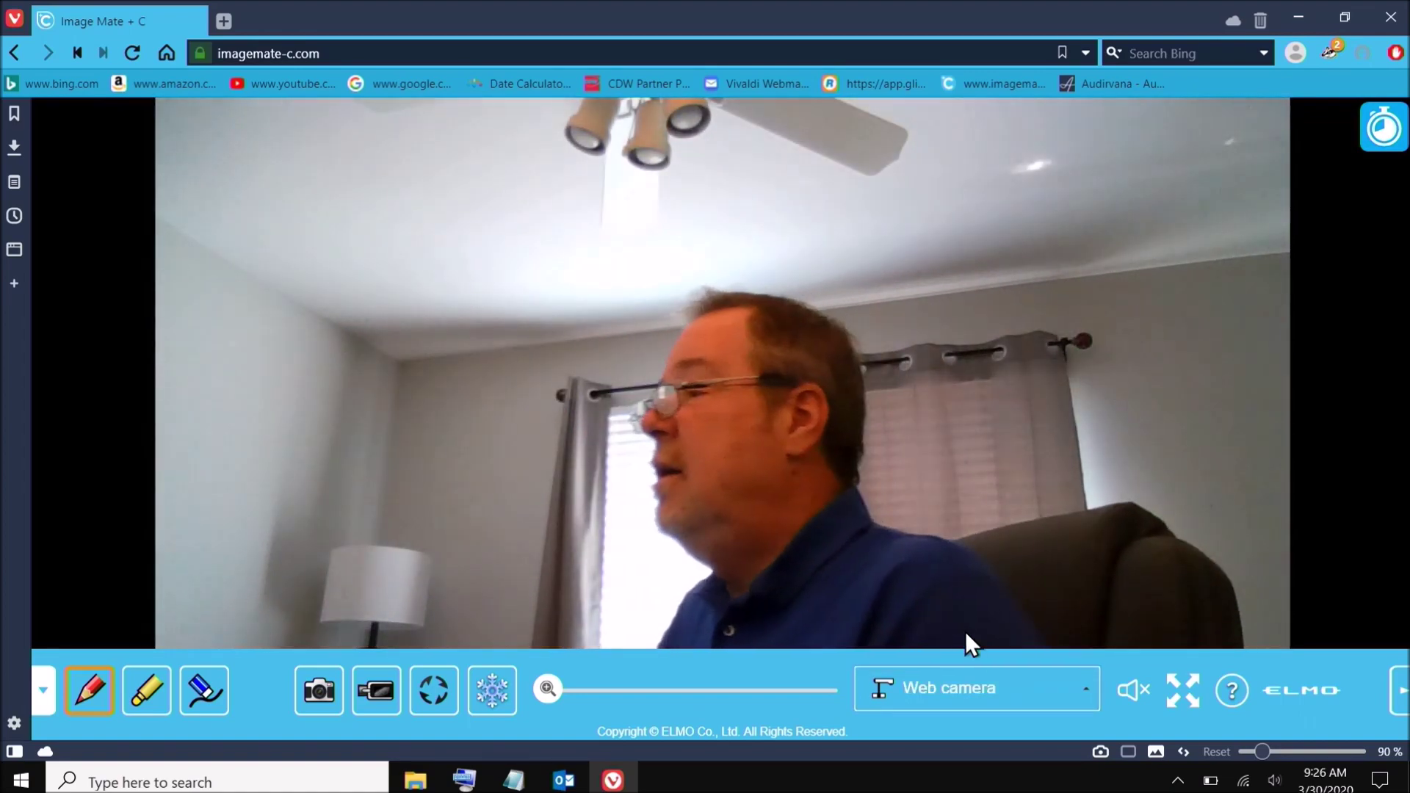
left_click(1078, 691)
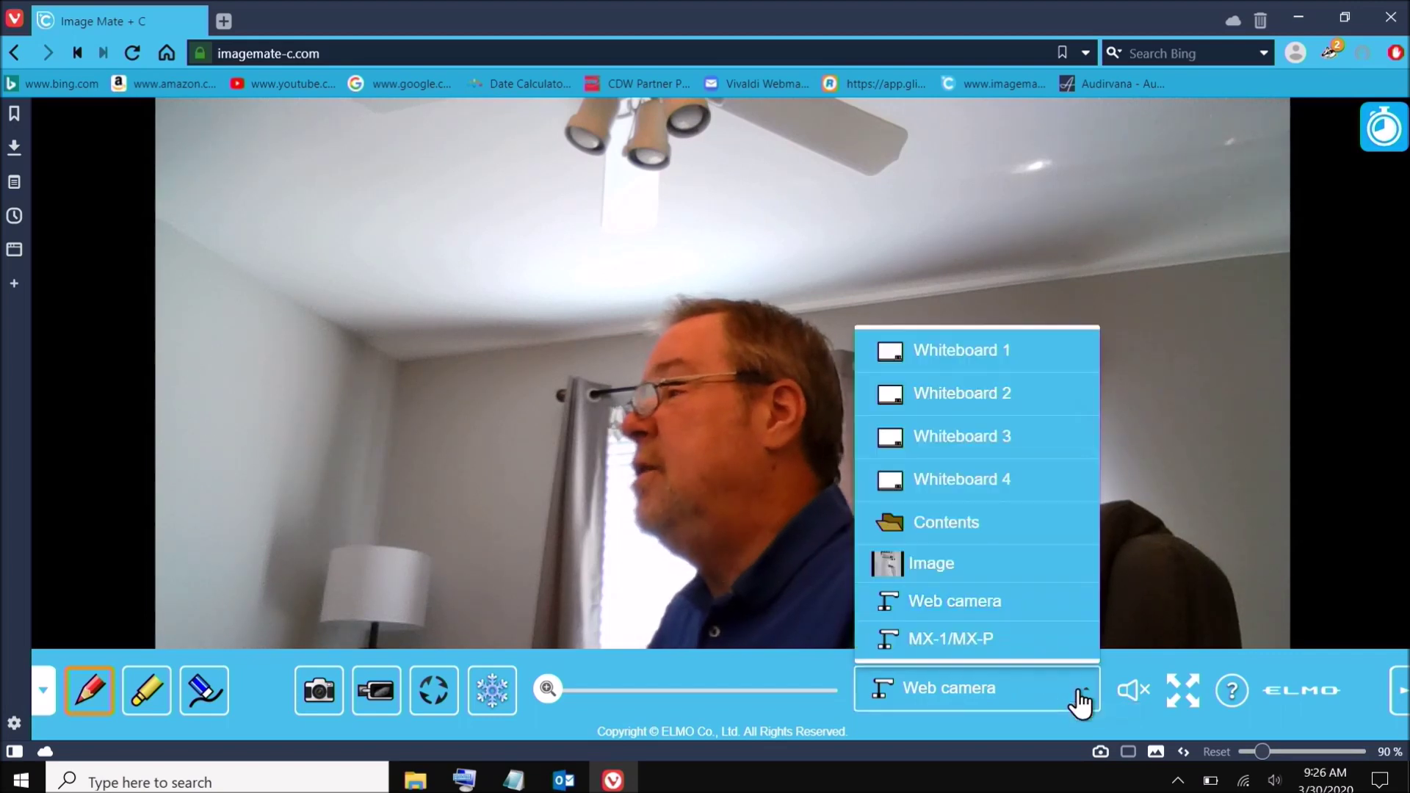
left_click(1020, 645)
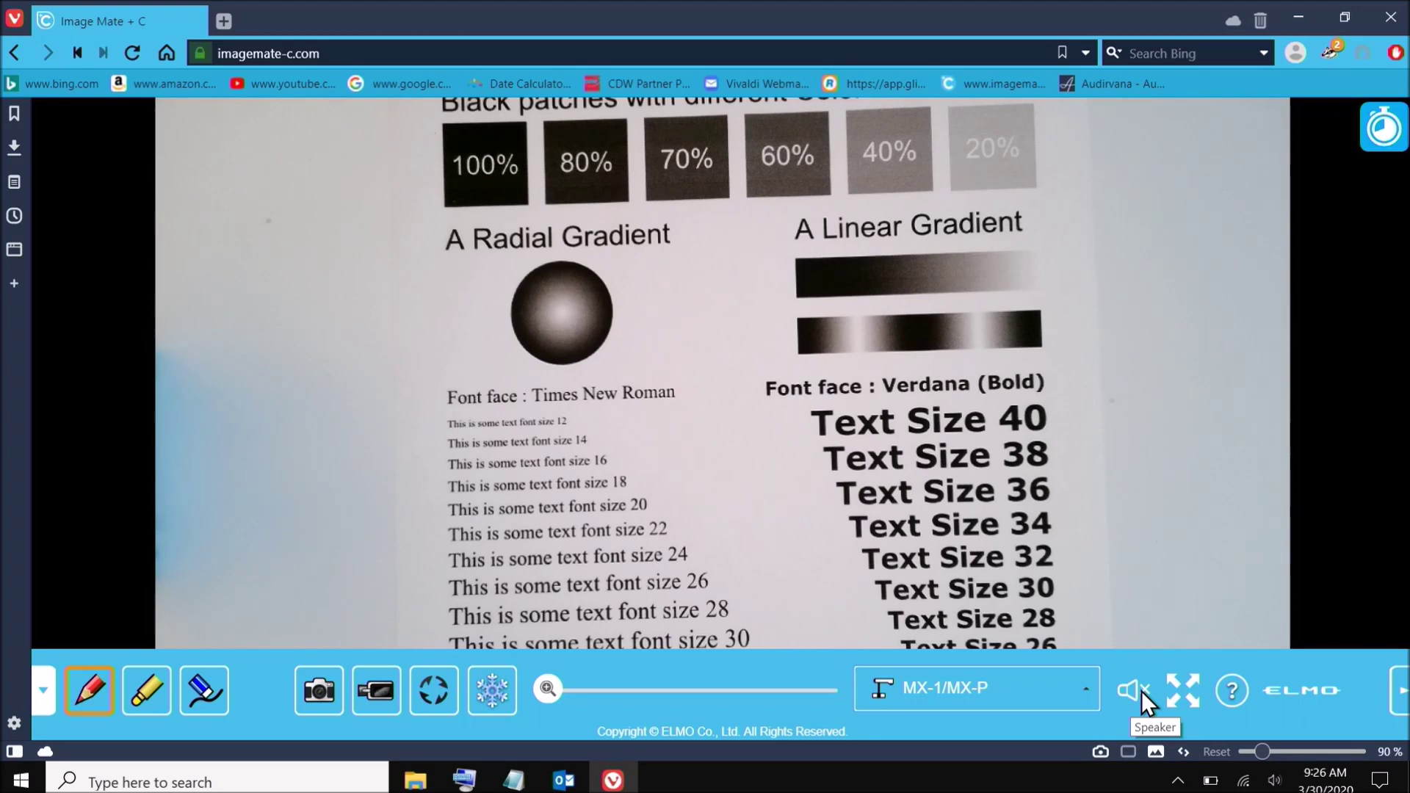
Turn the speaker on and off again, and switch the camera view to full screen.
left_click(1142, 691)
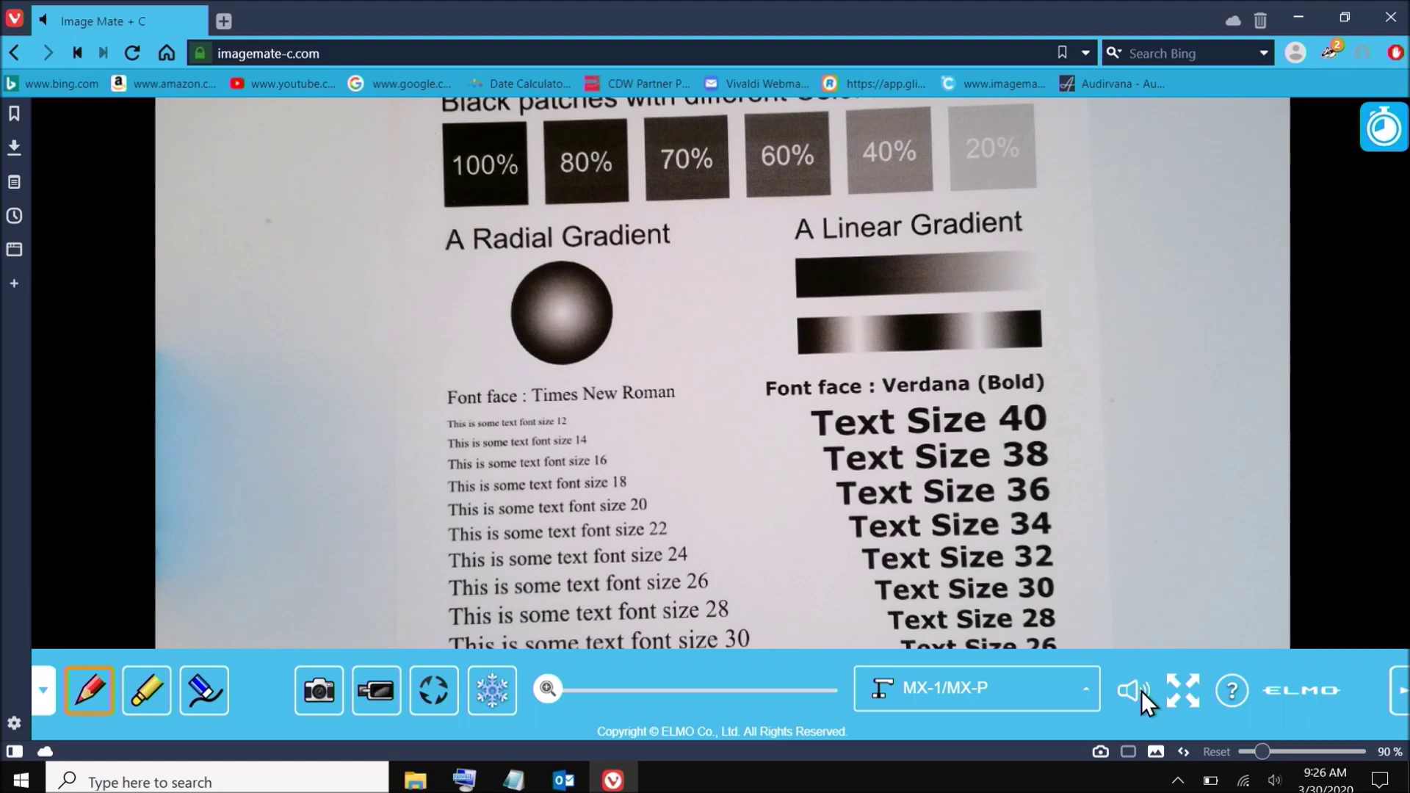
left_click(1141, 691)
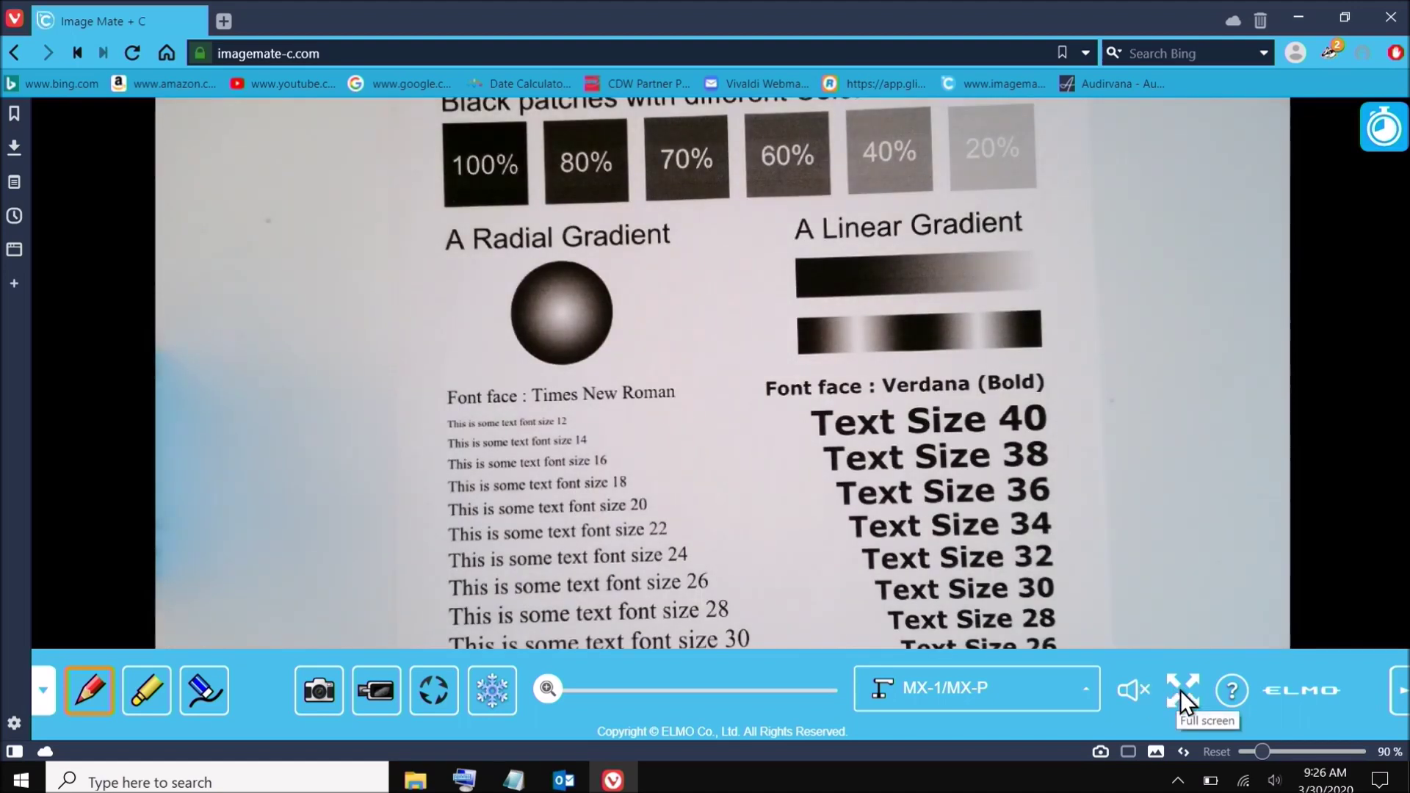
left_click(1179, 690)
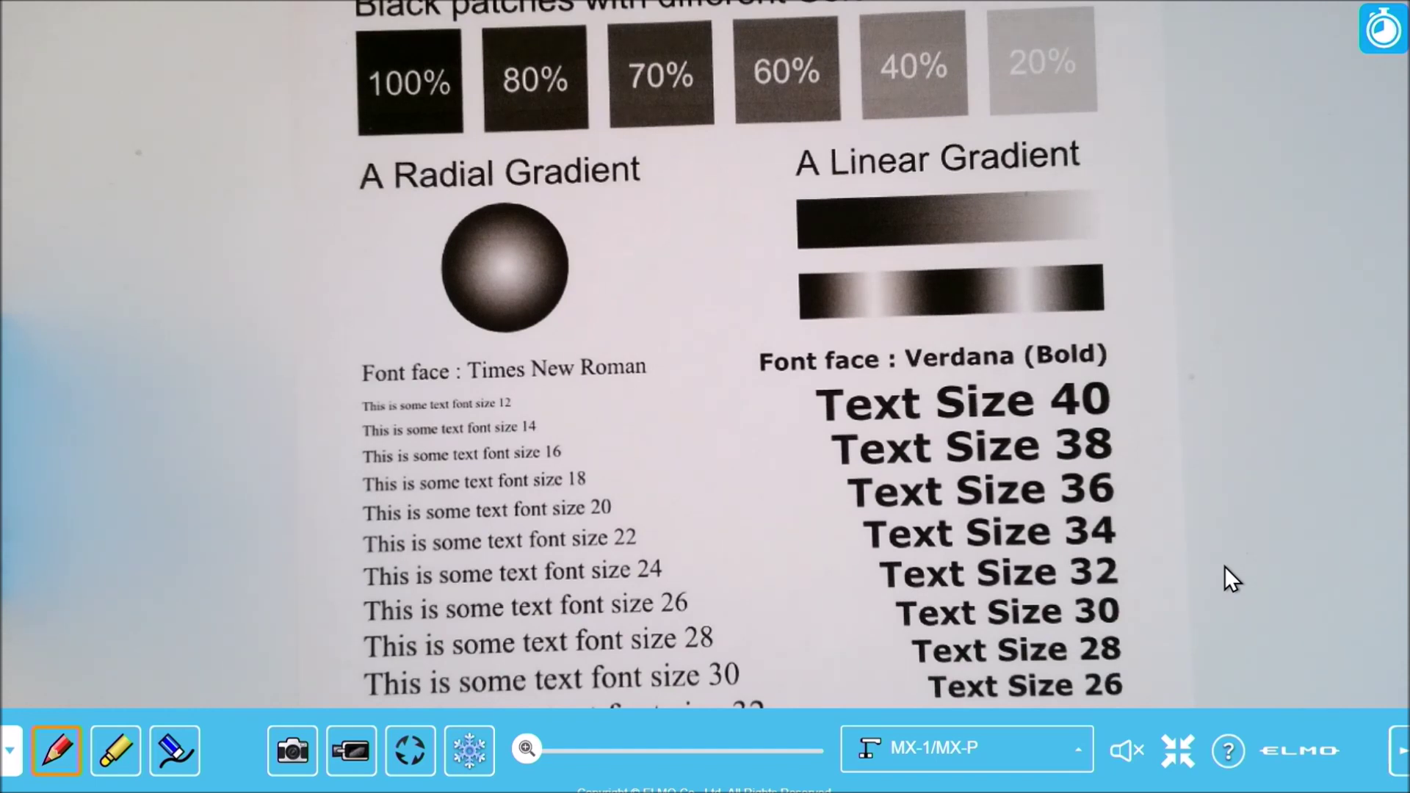
Open the app's version and disclaimer information and close it again.
left_click(1235, 758)
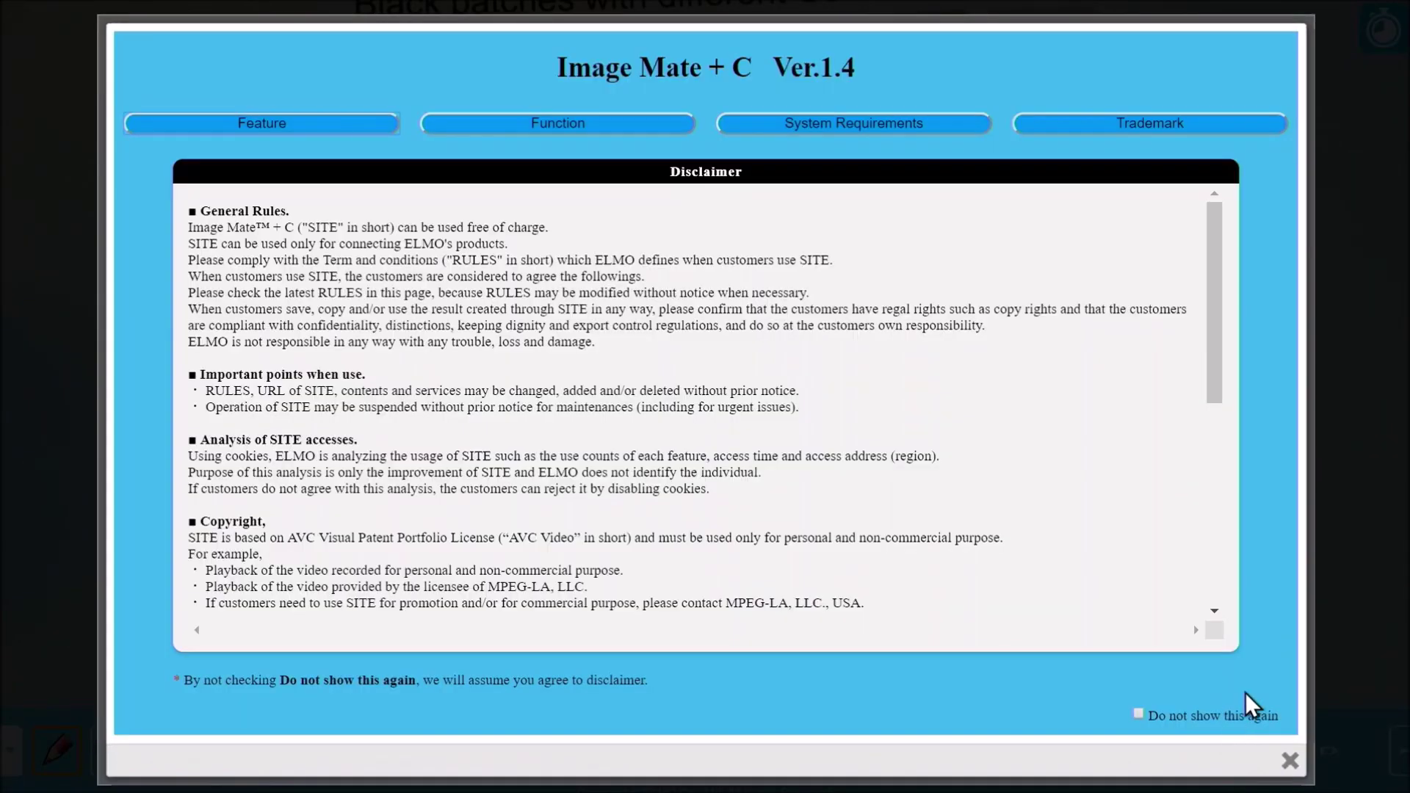
left_click(1291, 761)
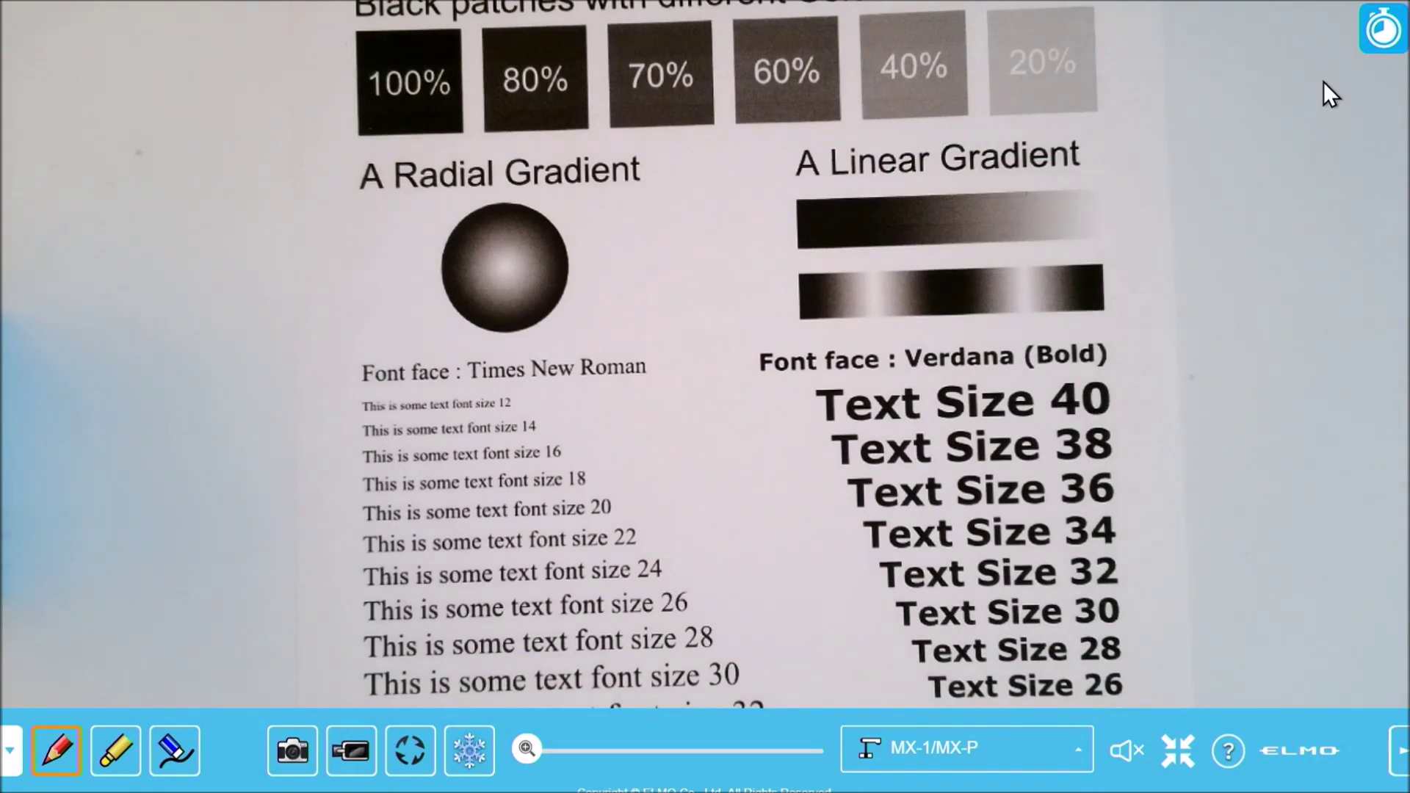
Open the countdown timer, set it to one minute and start it.
left_click(1382, 33)
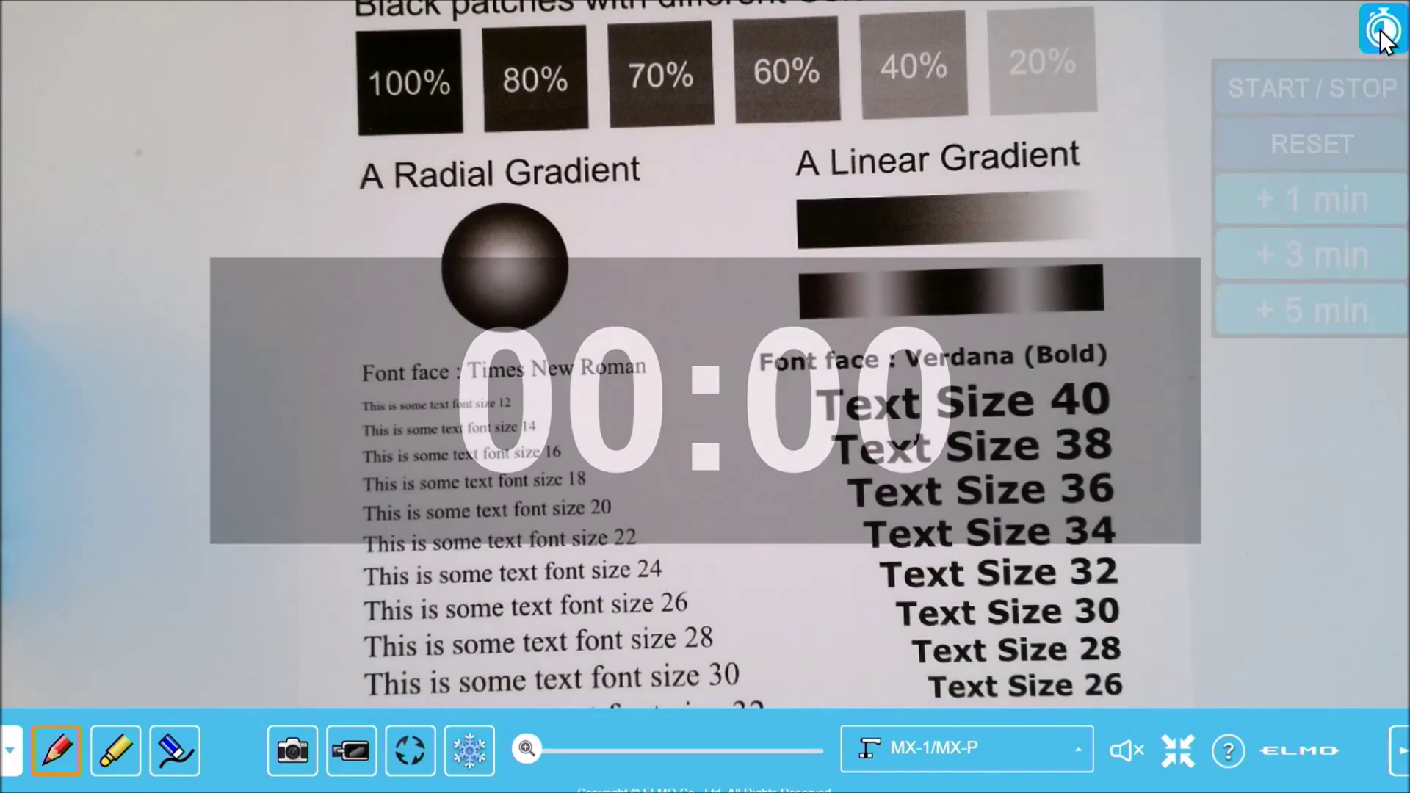
left_click(1295, 201)
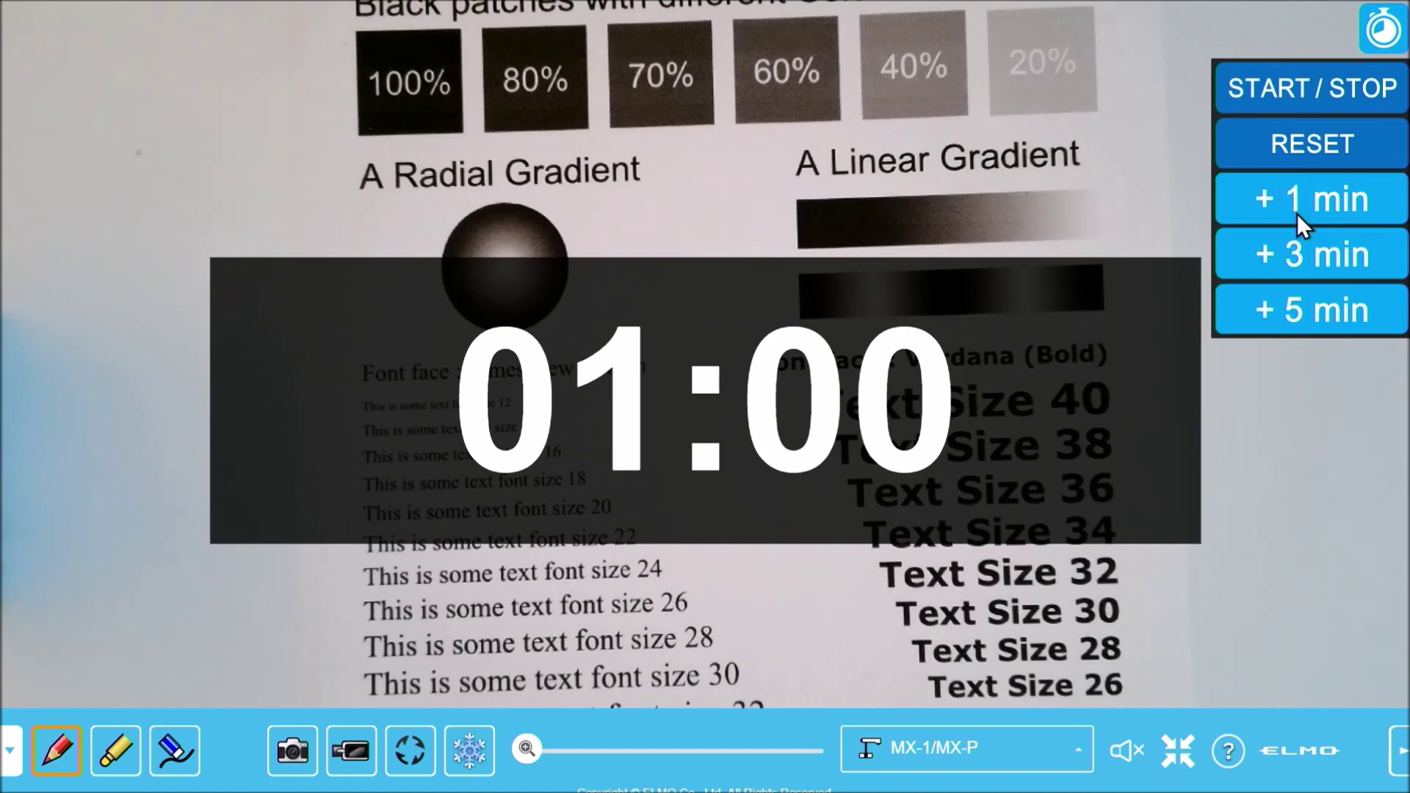
left_click(1295, 89)
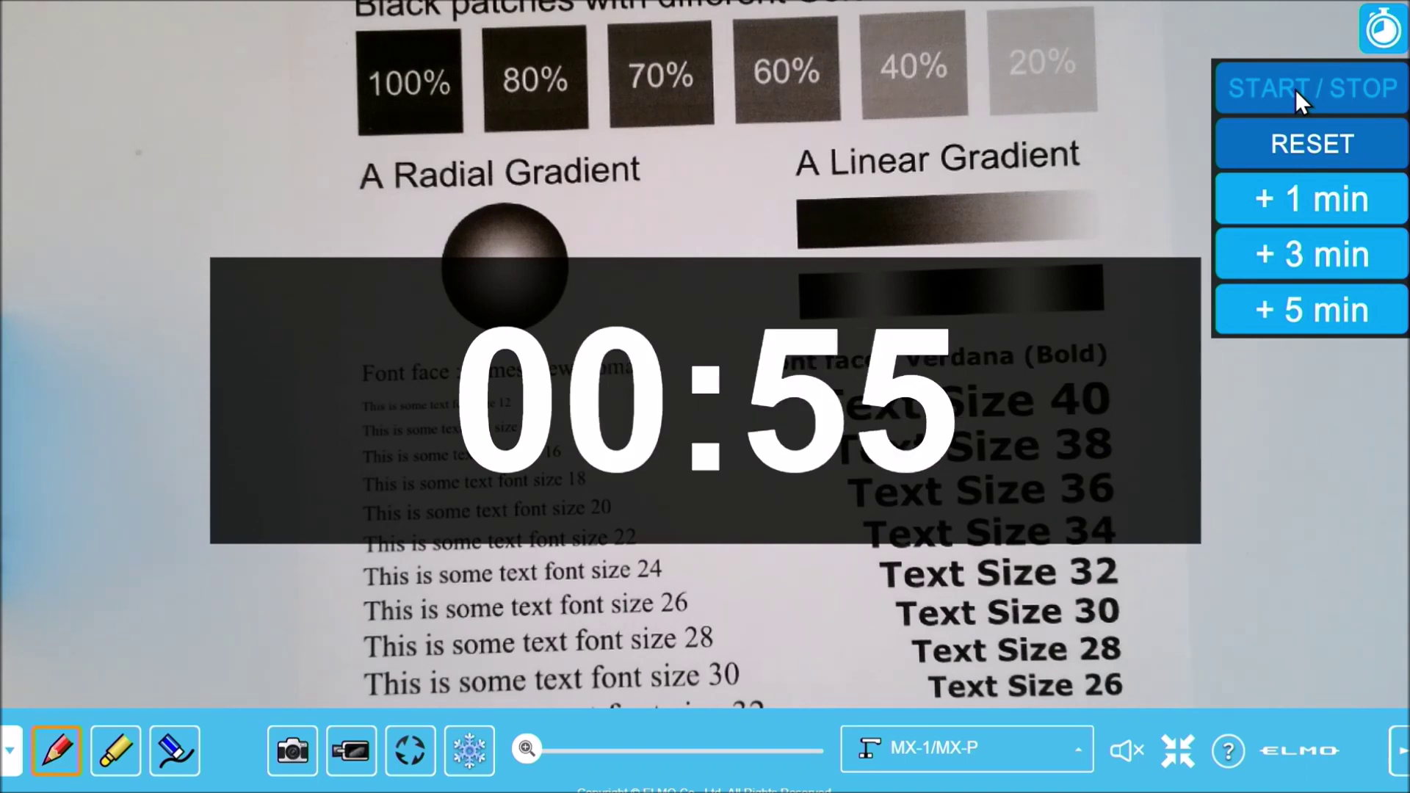
Stop and resume the countdown, reset the timer and close it.
left_click(1296, 90)
left_click(1295, 89)
left_click(1290, 147)
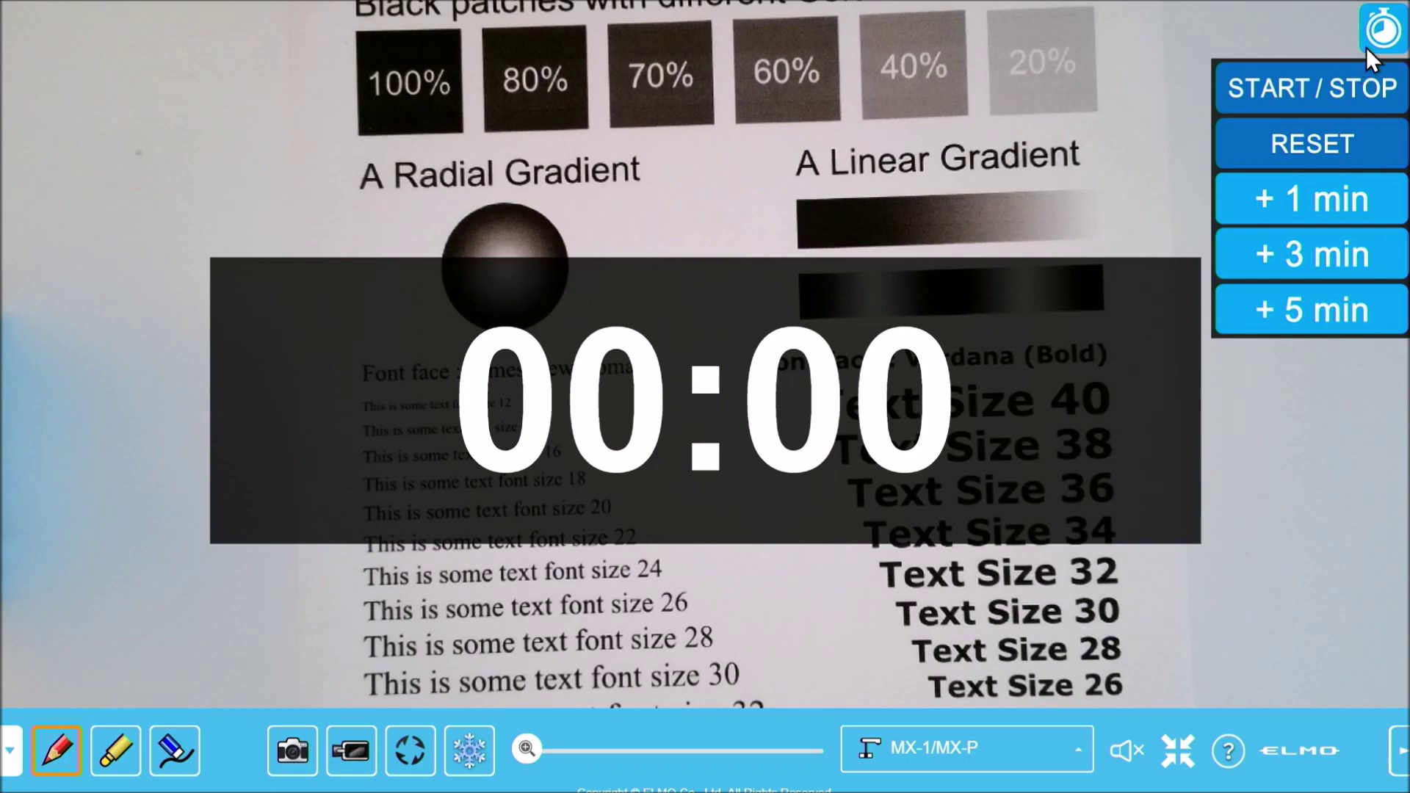
left_click(1384, 30)
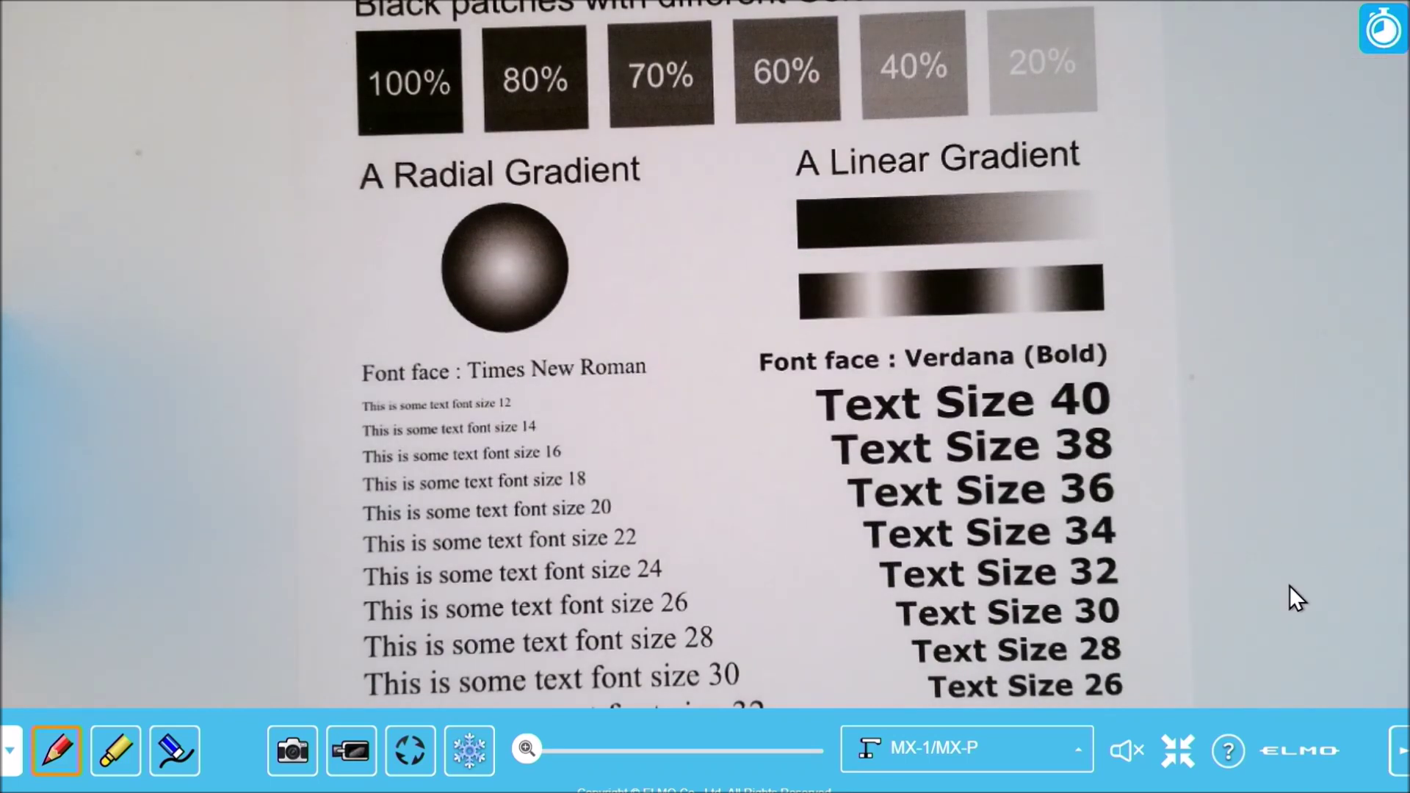
Move the toolbar controls to the mirrored layout and back, and hide and show the toolbar again.
left_click(1401, 760)
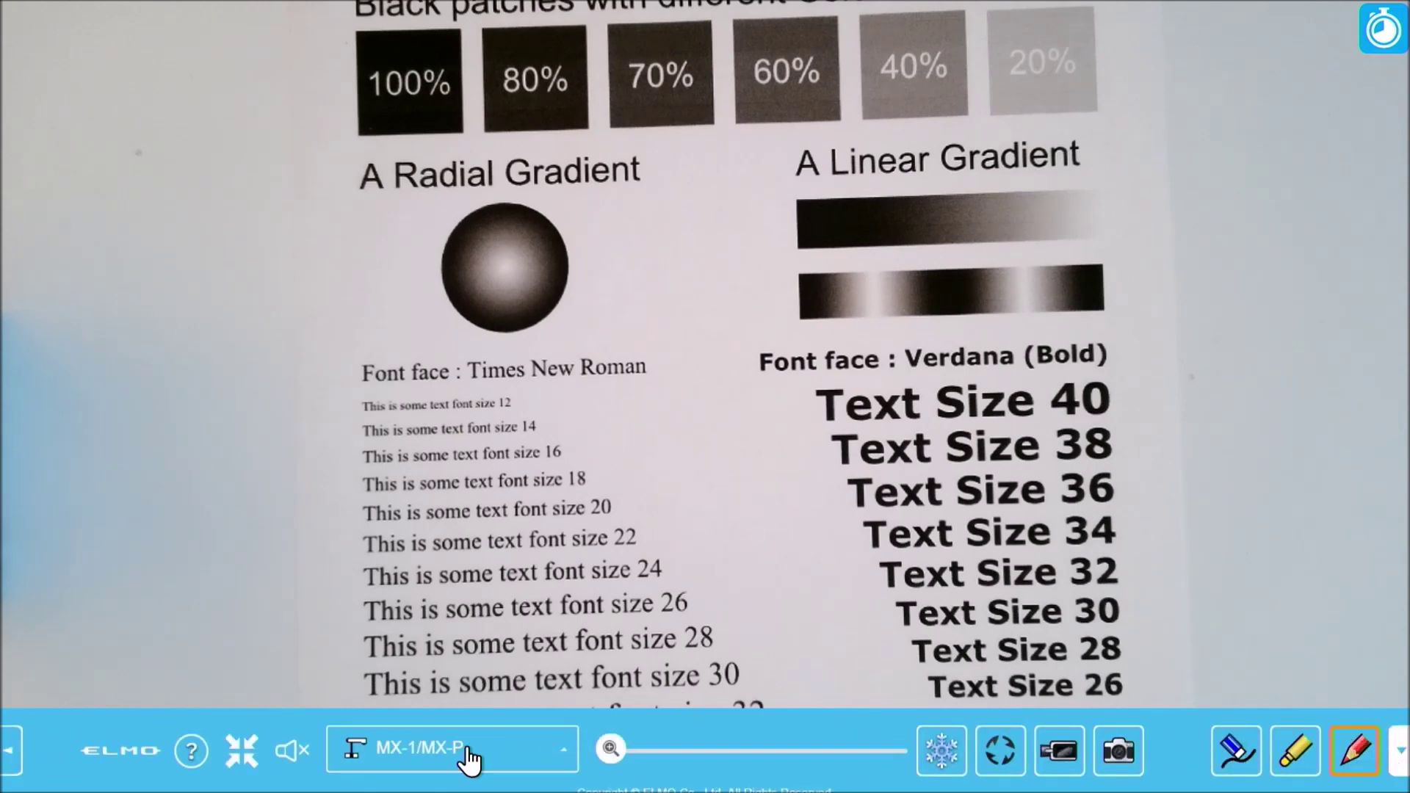
left_click(5, 753)
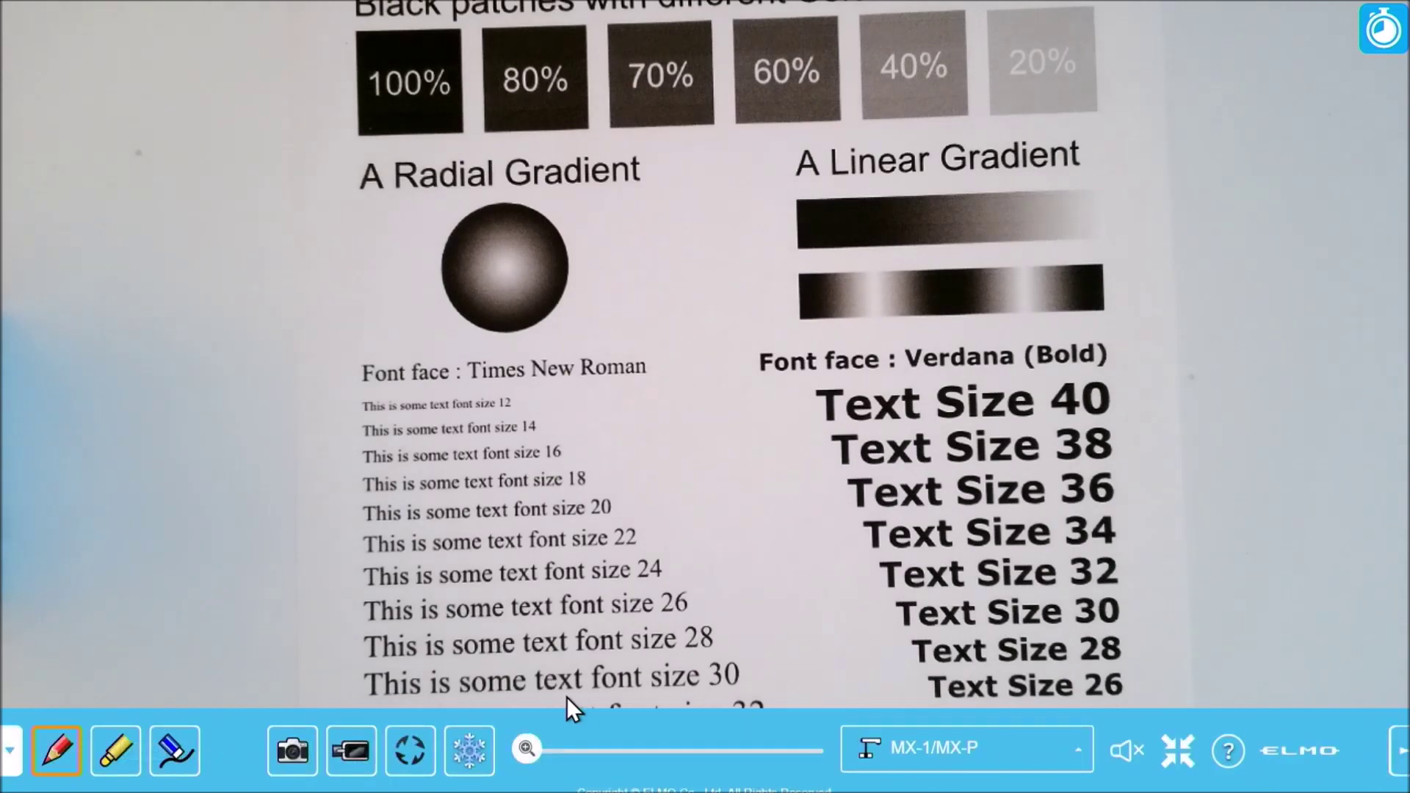
left_click(9, 755)
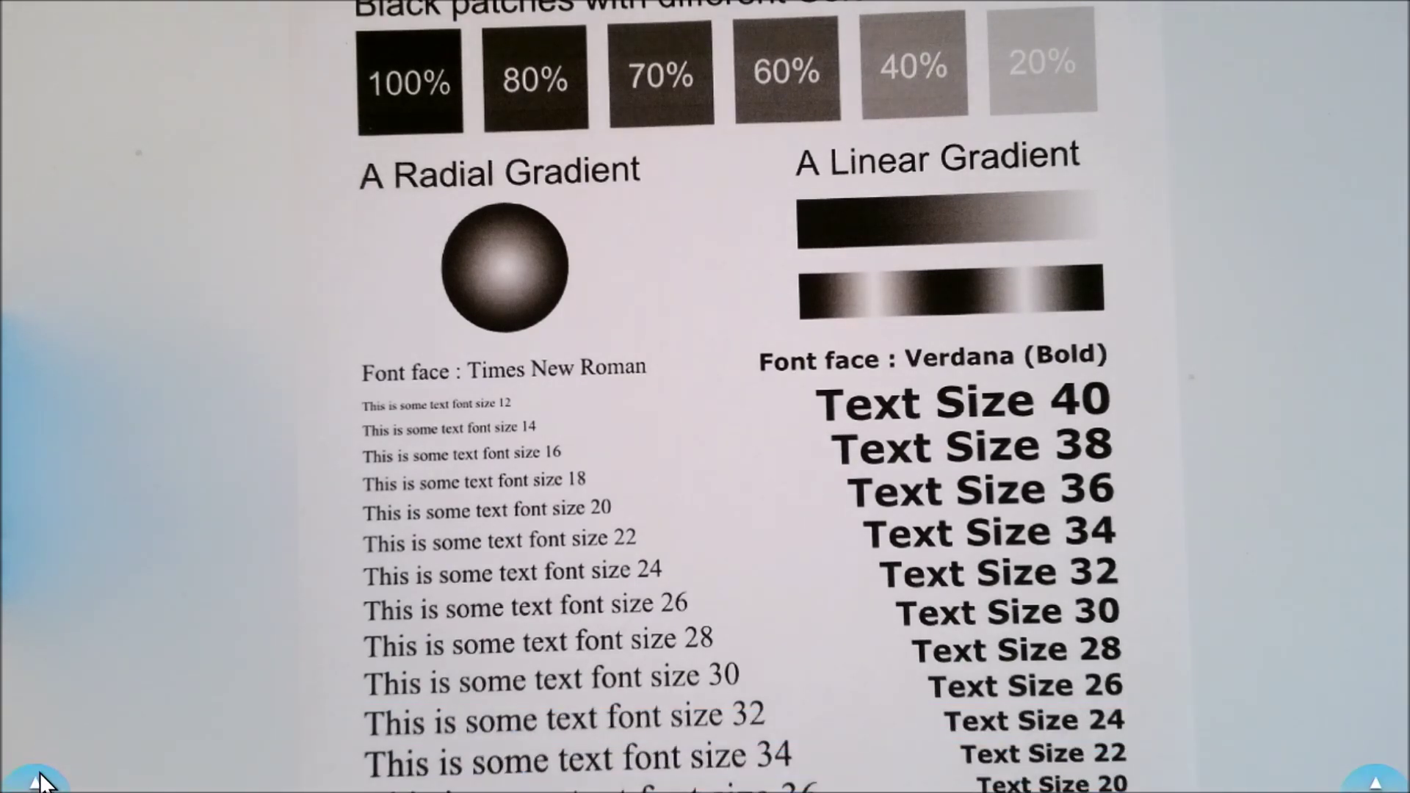
left_click(37, 784)
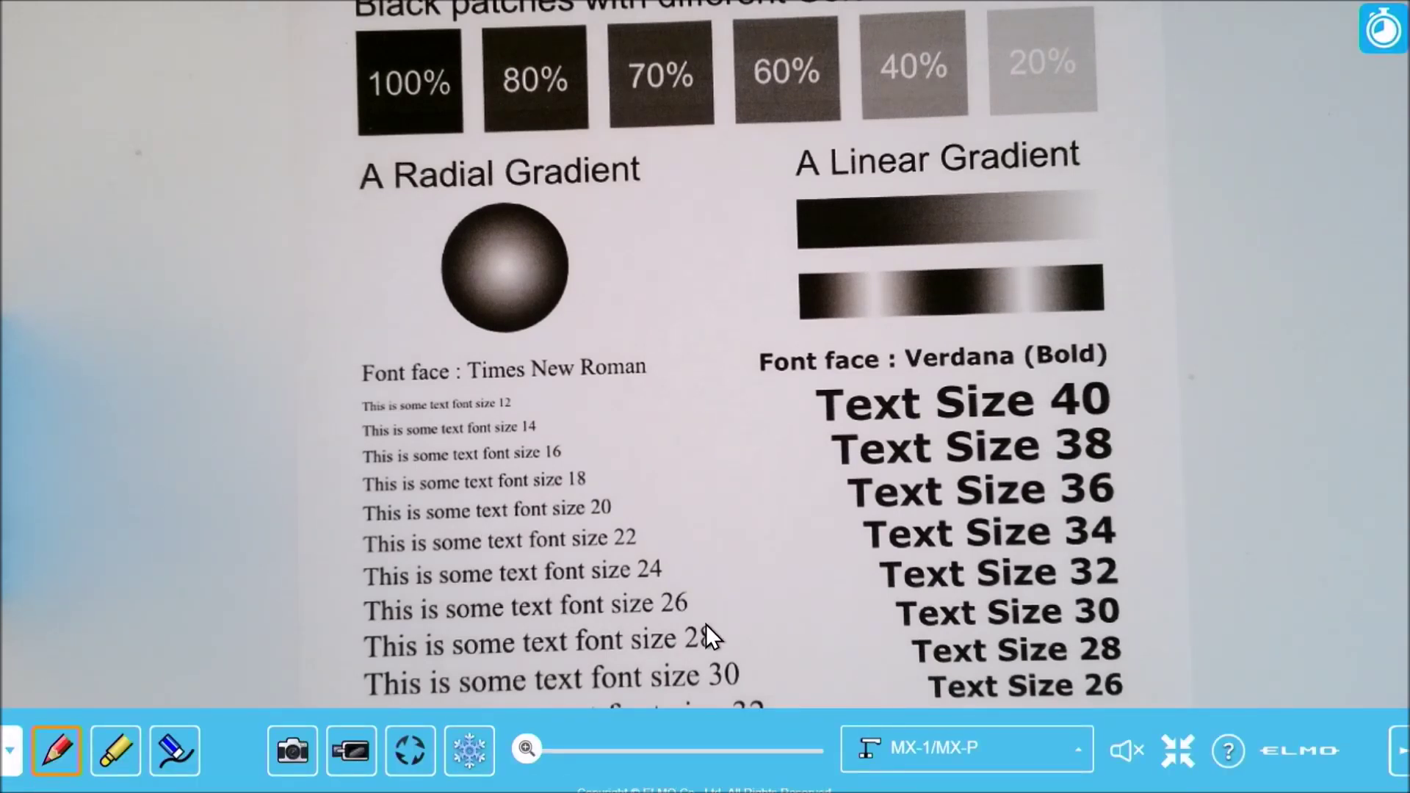
Exit full screen and reload the imagemate-c.com page to reconnect the camera.
left_click(1175, 753)
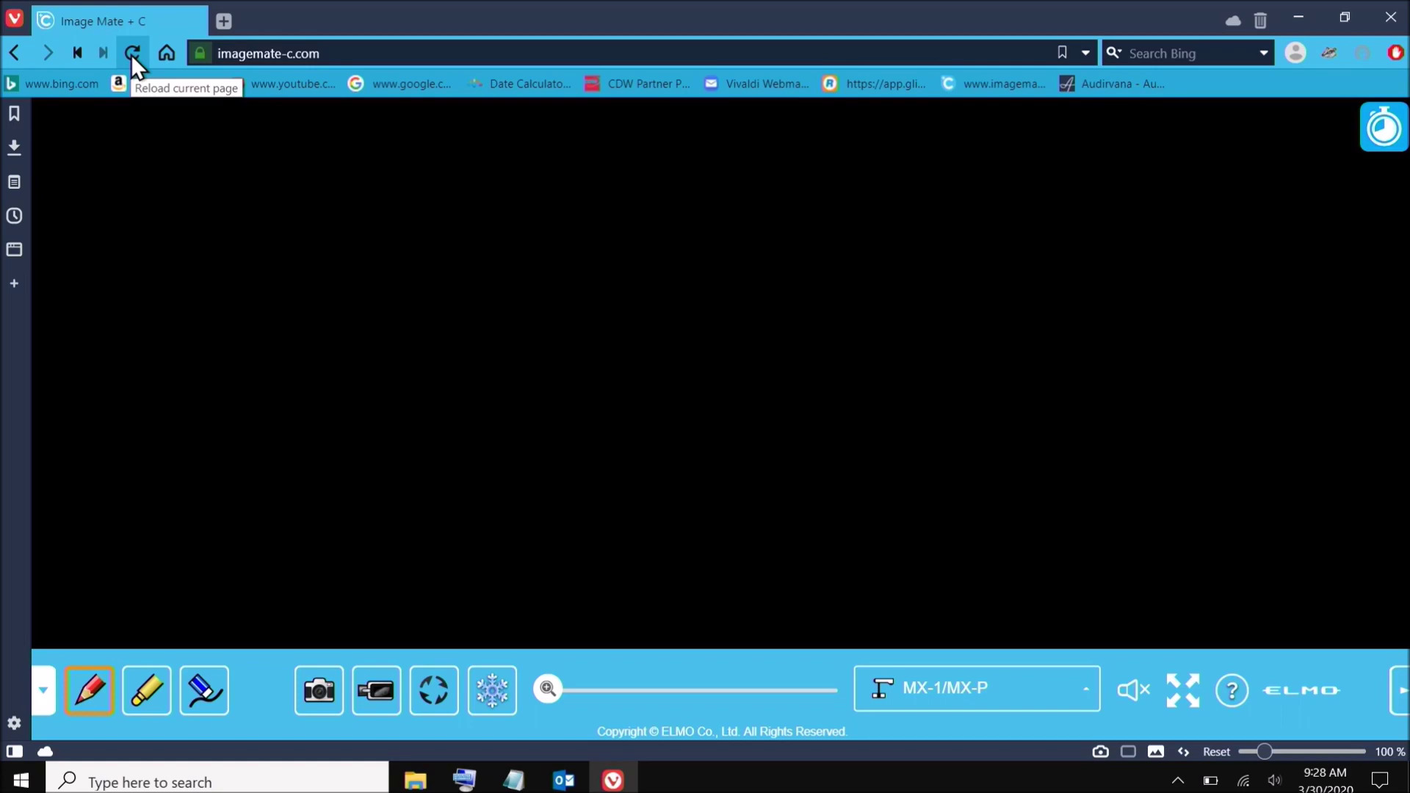
left_click(132, 53)
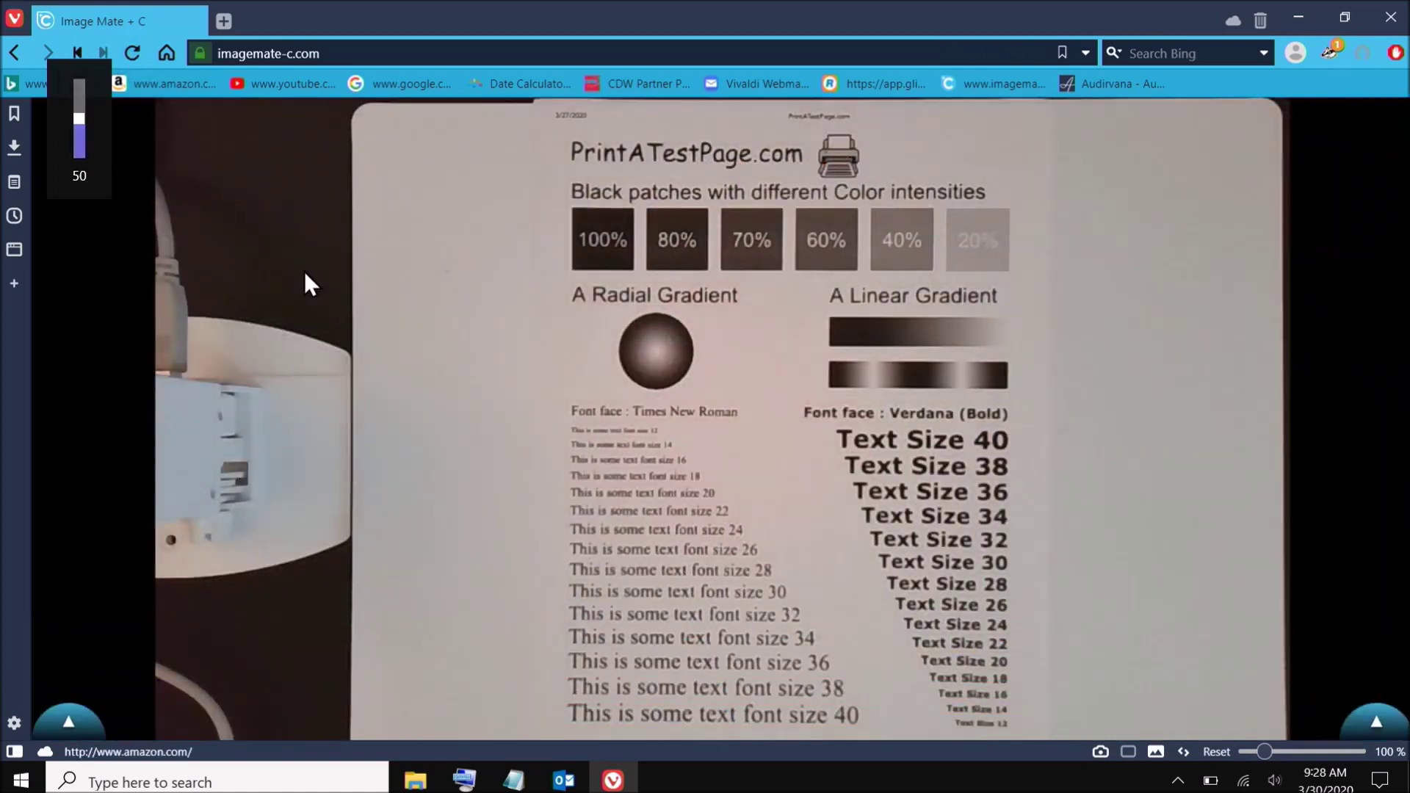
Check which whiteboard, contents and camera sources are available and close the list without changing the source.
mouse_move(479, 391)
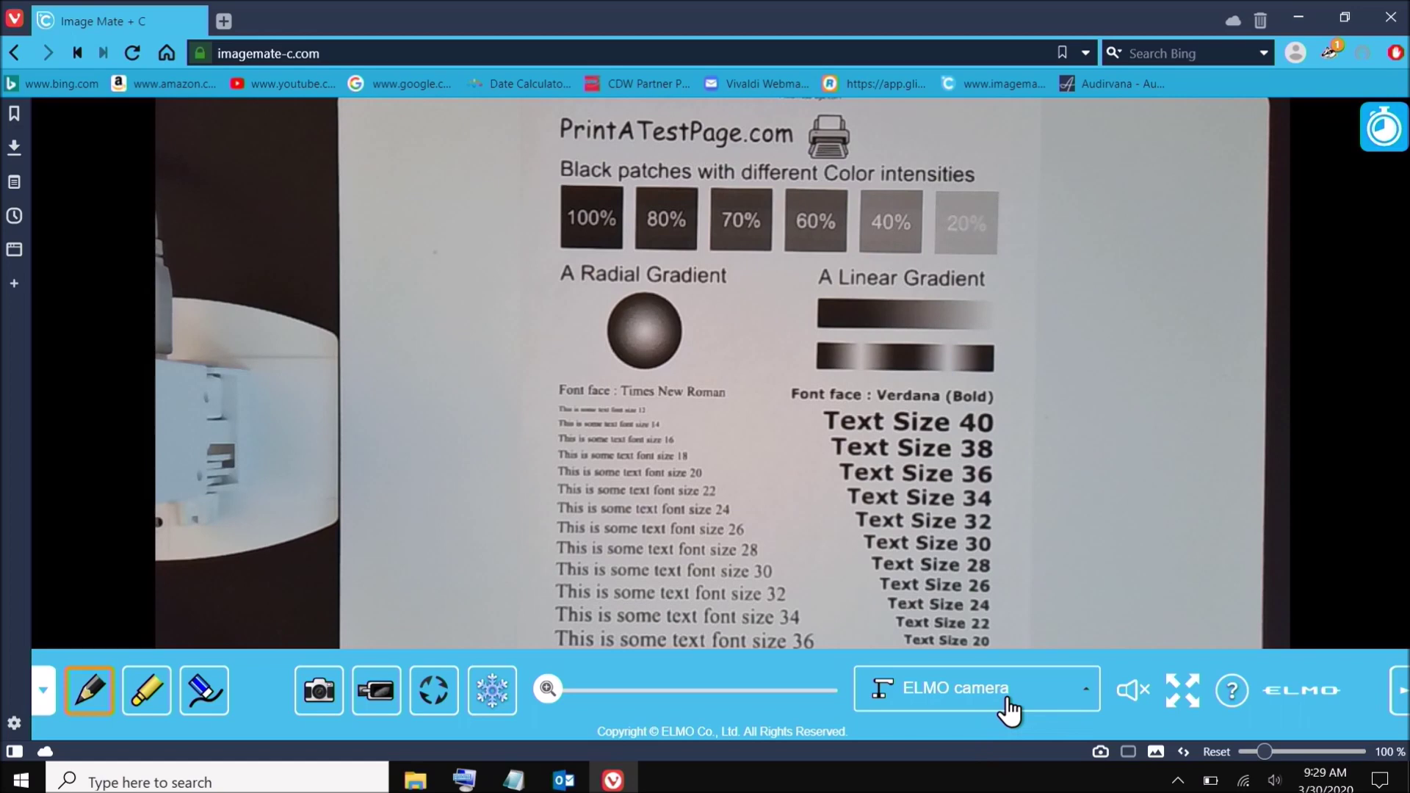
left_click(1085, 696)
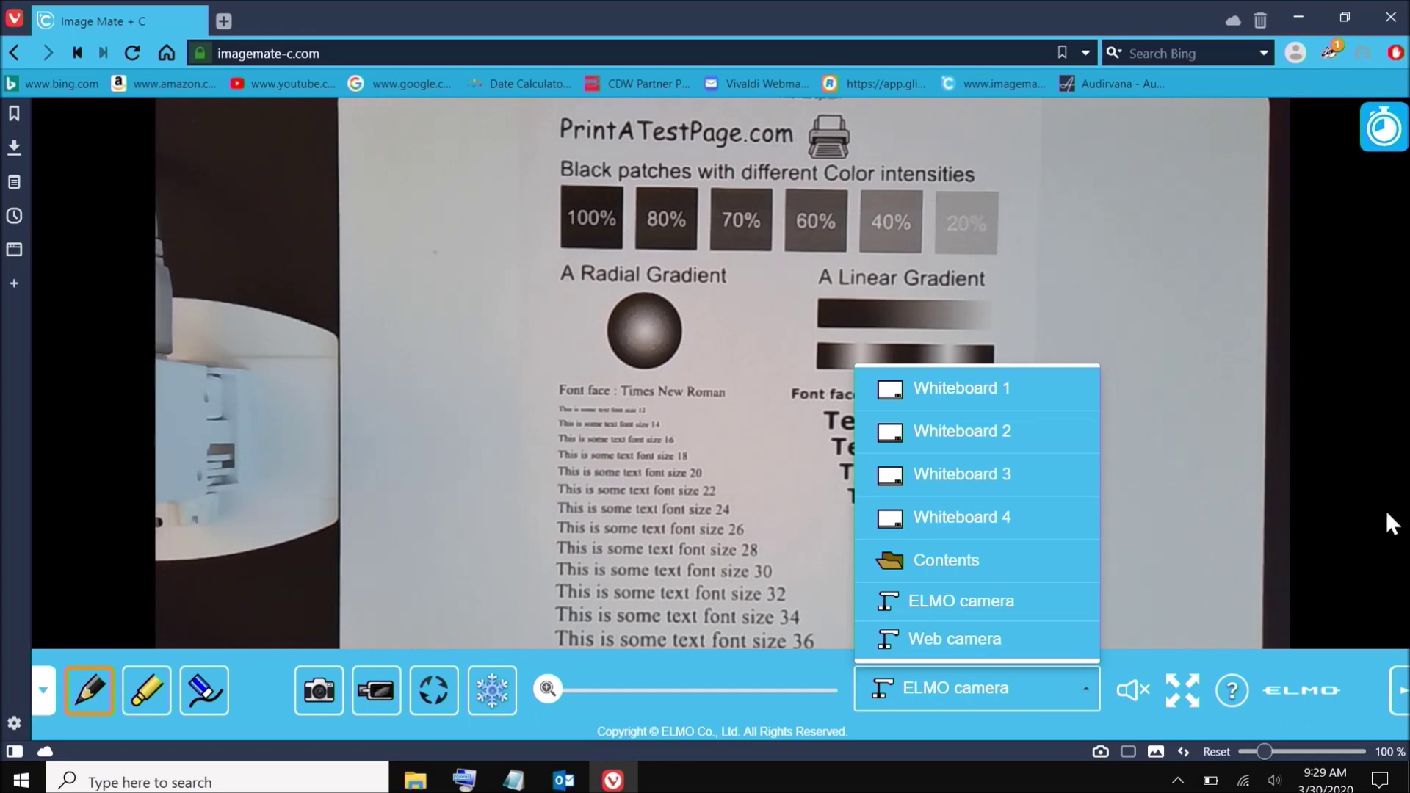
left_click(1359, 505)
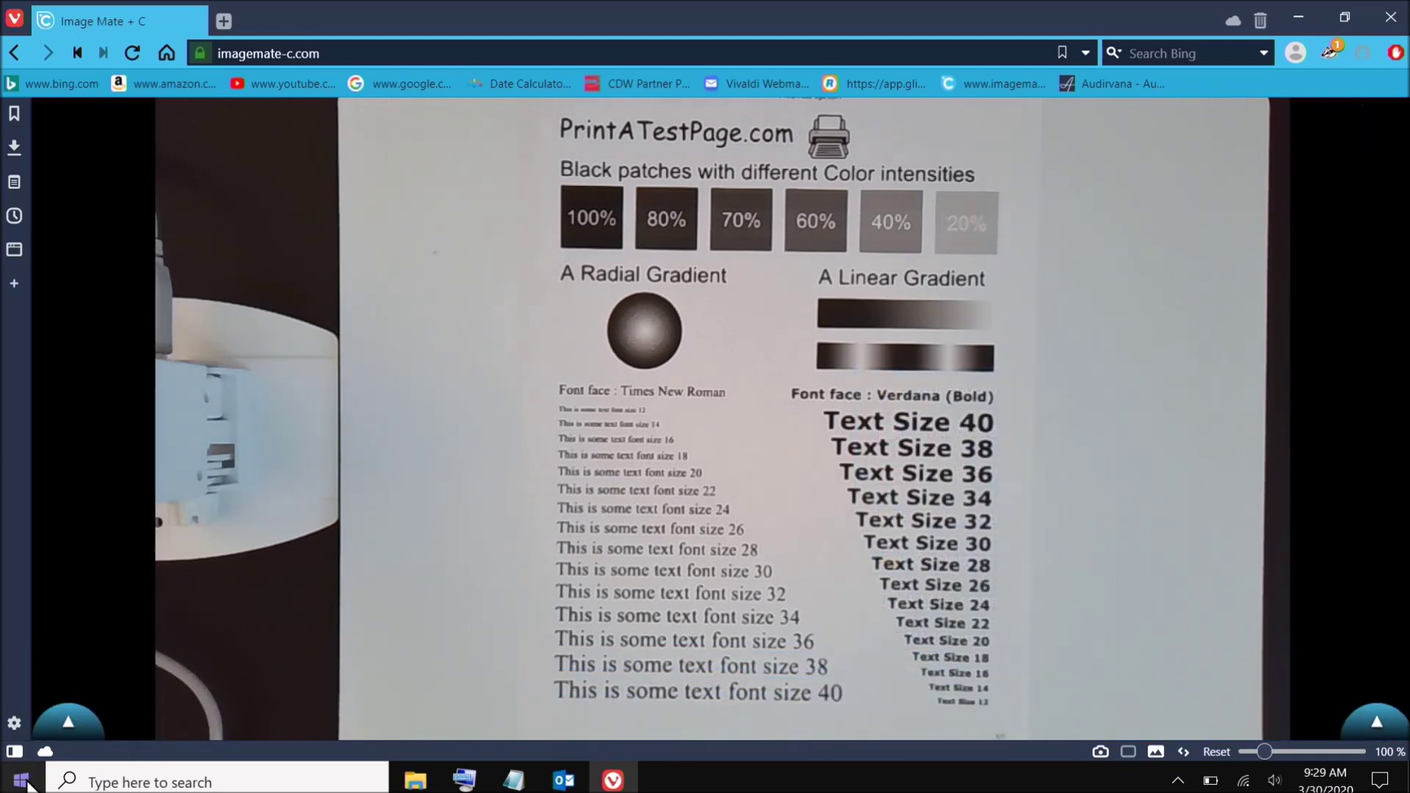
Switch the ELMO camera view to full screen, zoom in on the test page and zoom most of the way back out.
mouse_move(1117, 730)
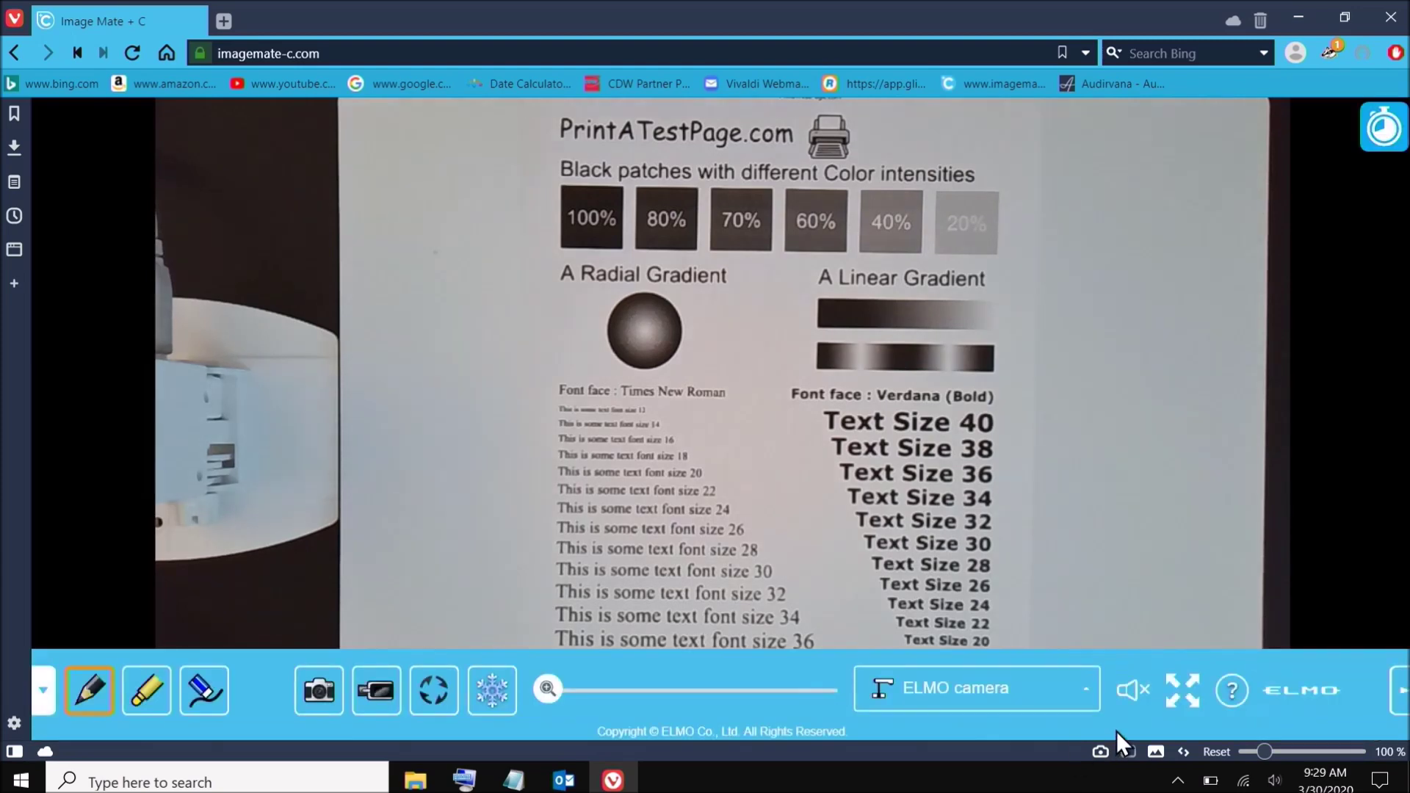
left_click(1185, 697)
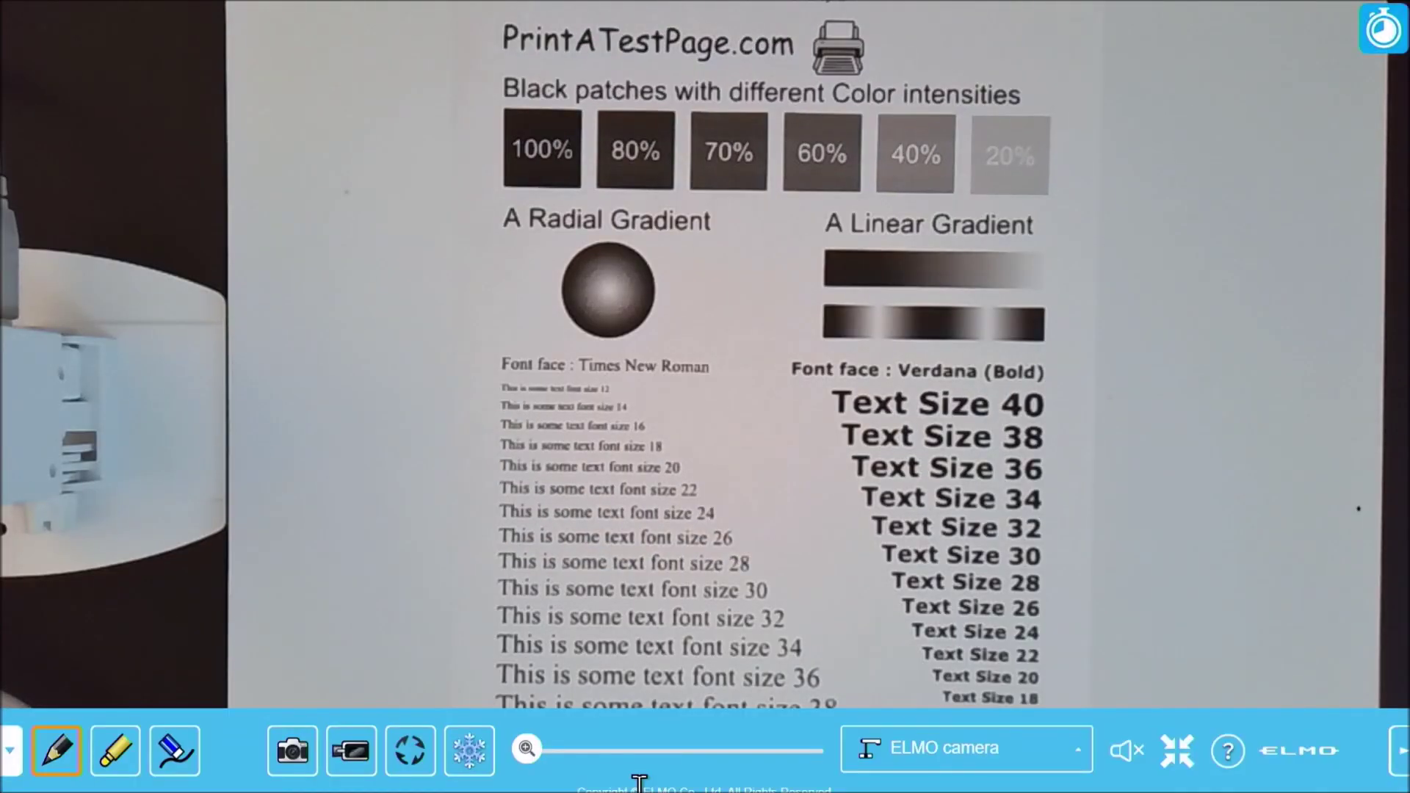
left_click_drag(529, 751, 567, 751)
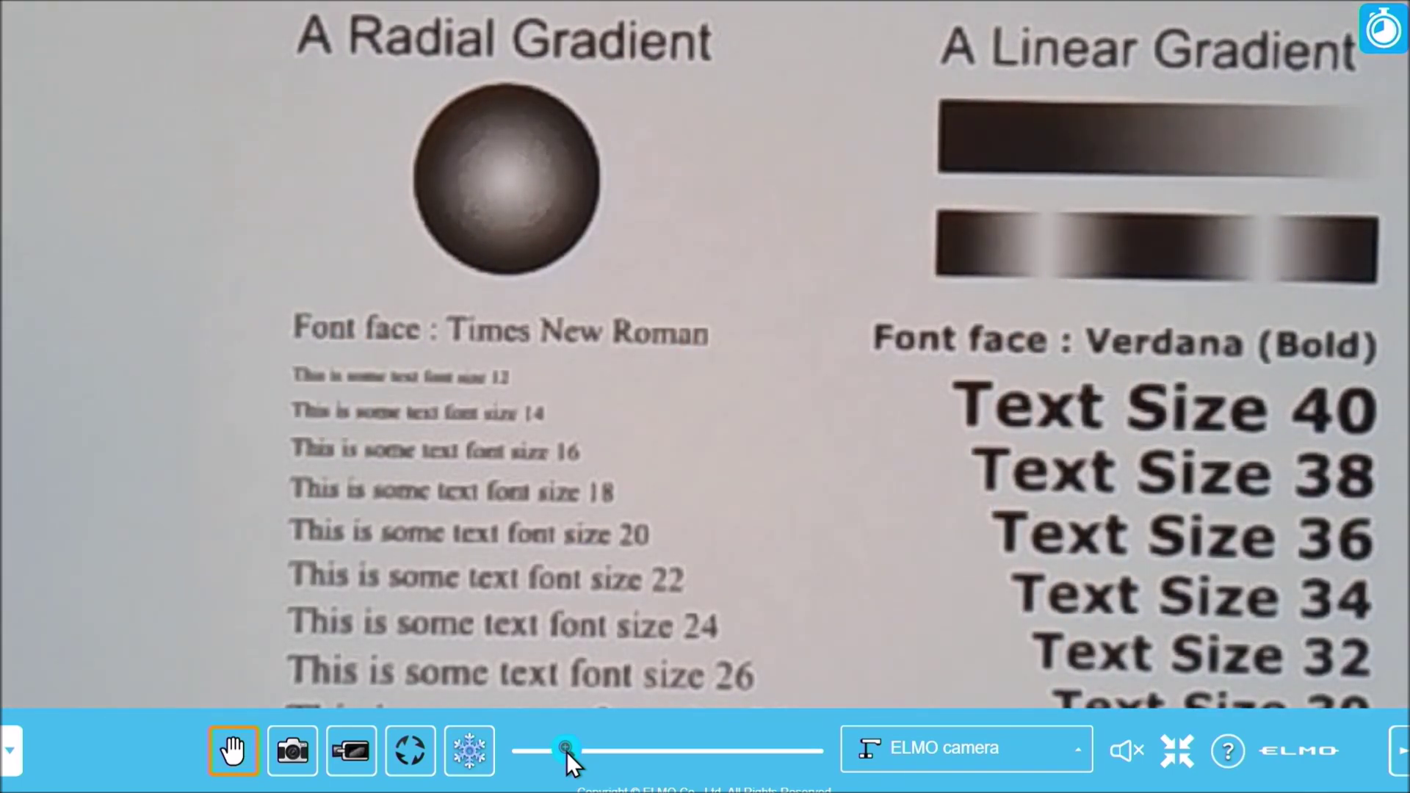
left_click_drag(541, 750, 535, 751)
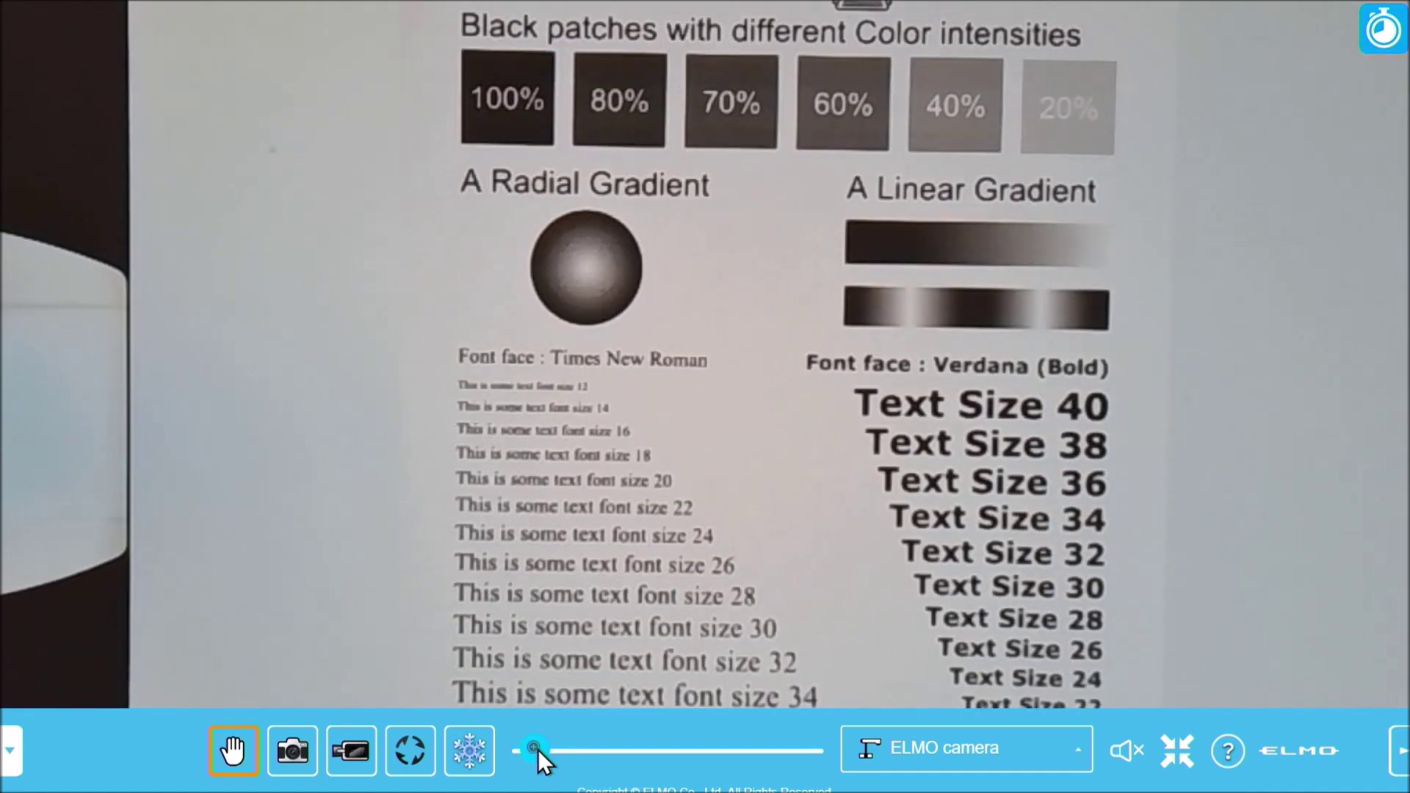